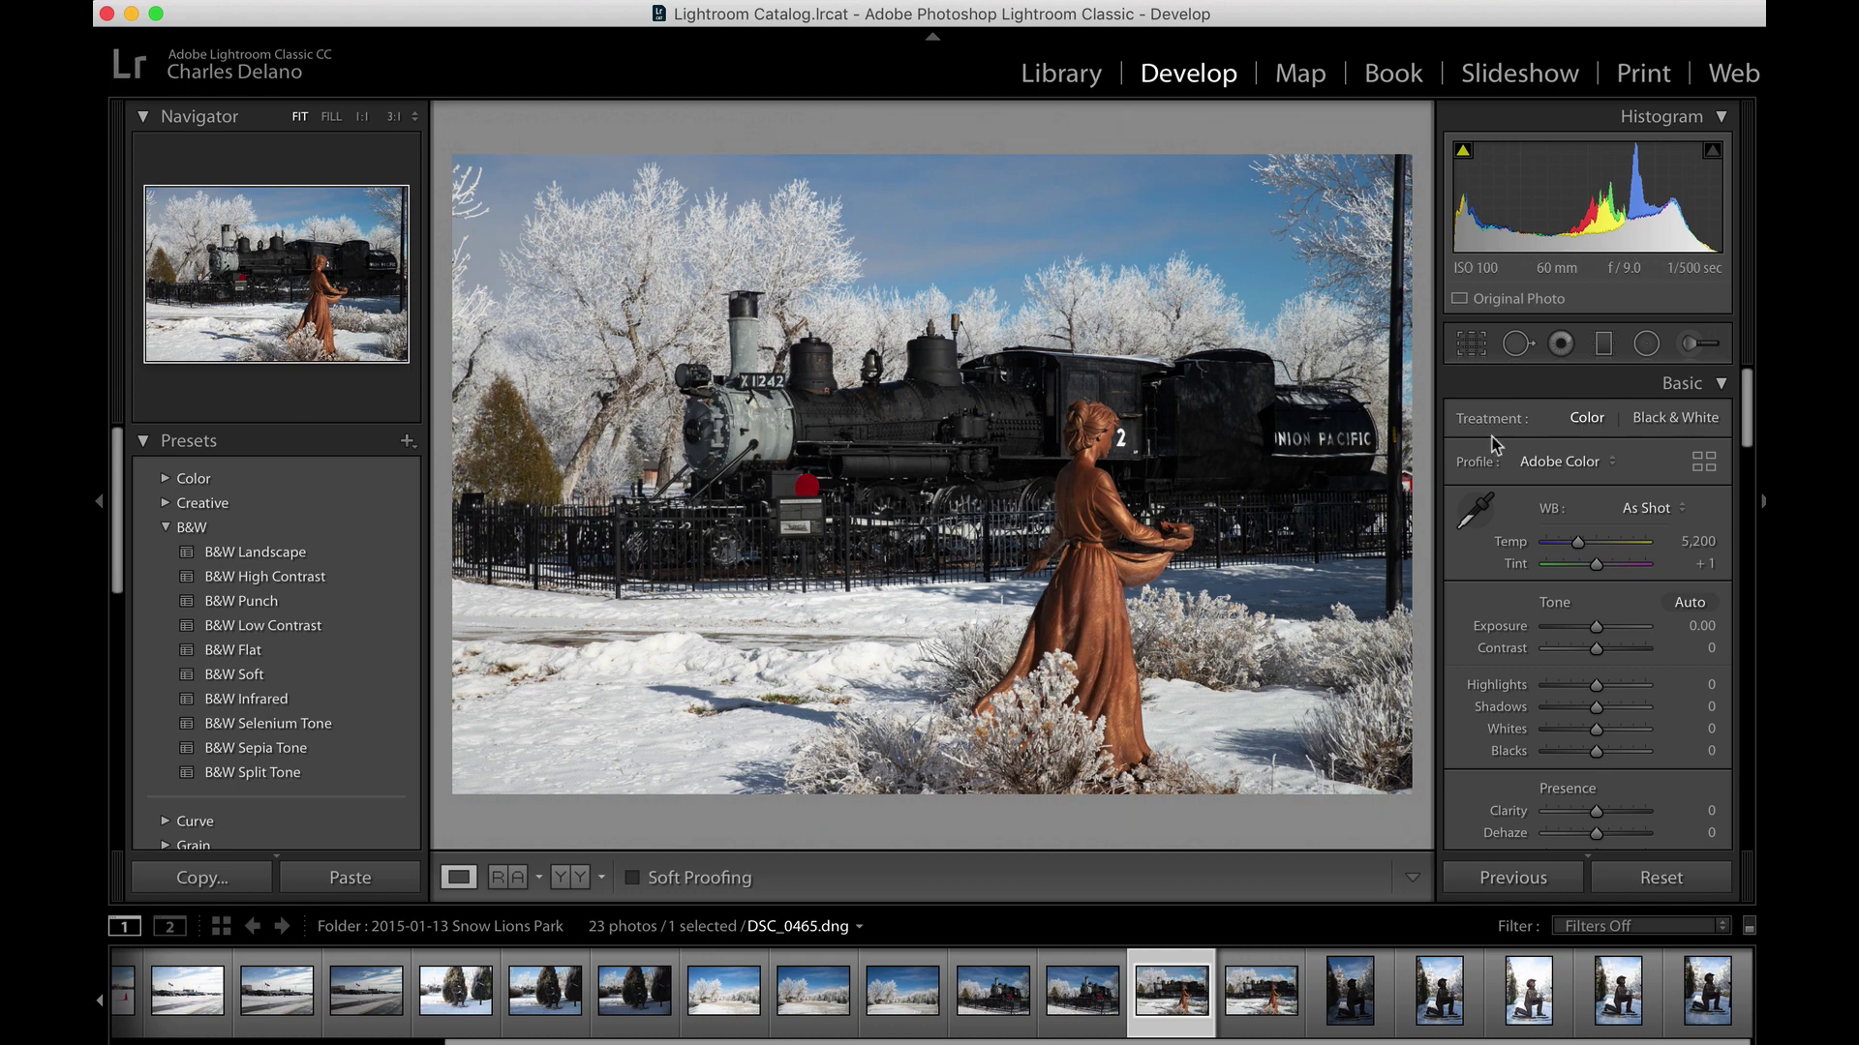
Step: Enable Tamron lens profile corrections, with Distortion and Vignetting at 100
scroll(1541, 567, down, 10)
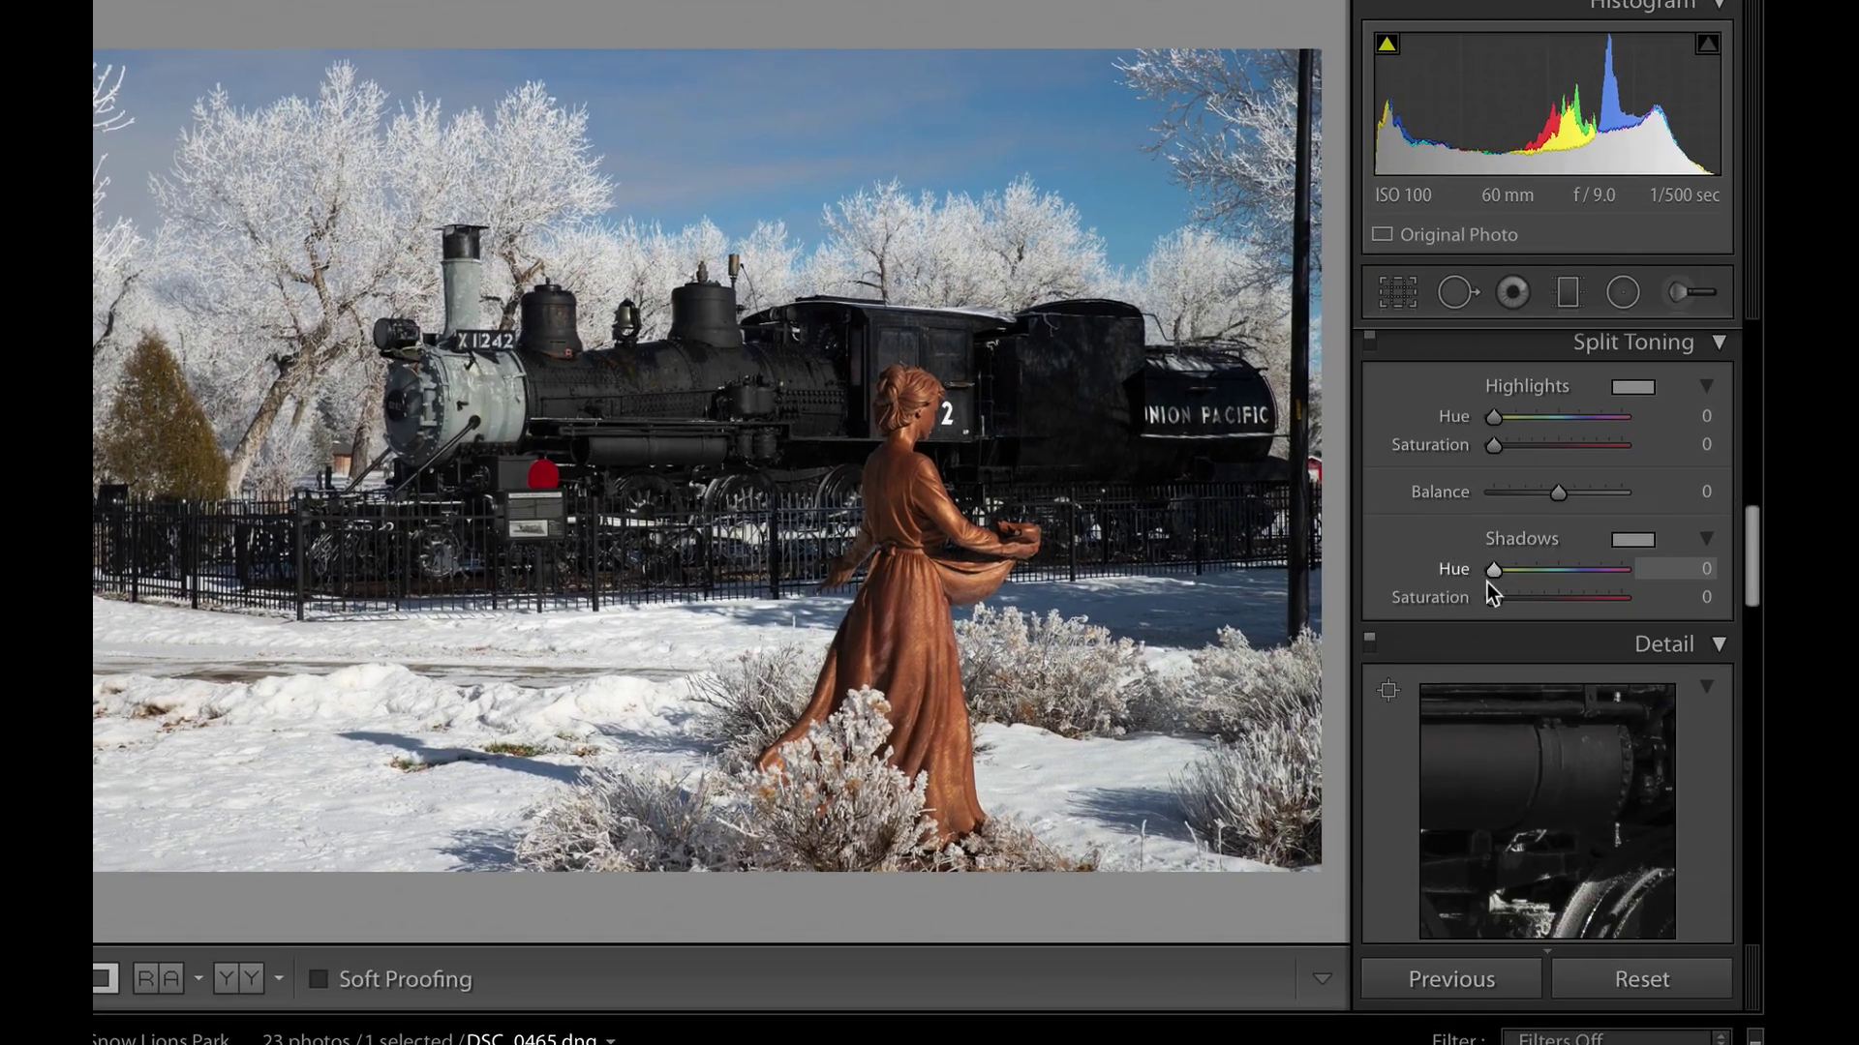
scroll(1487, 582, down, 10)
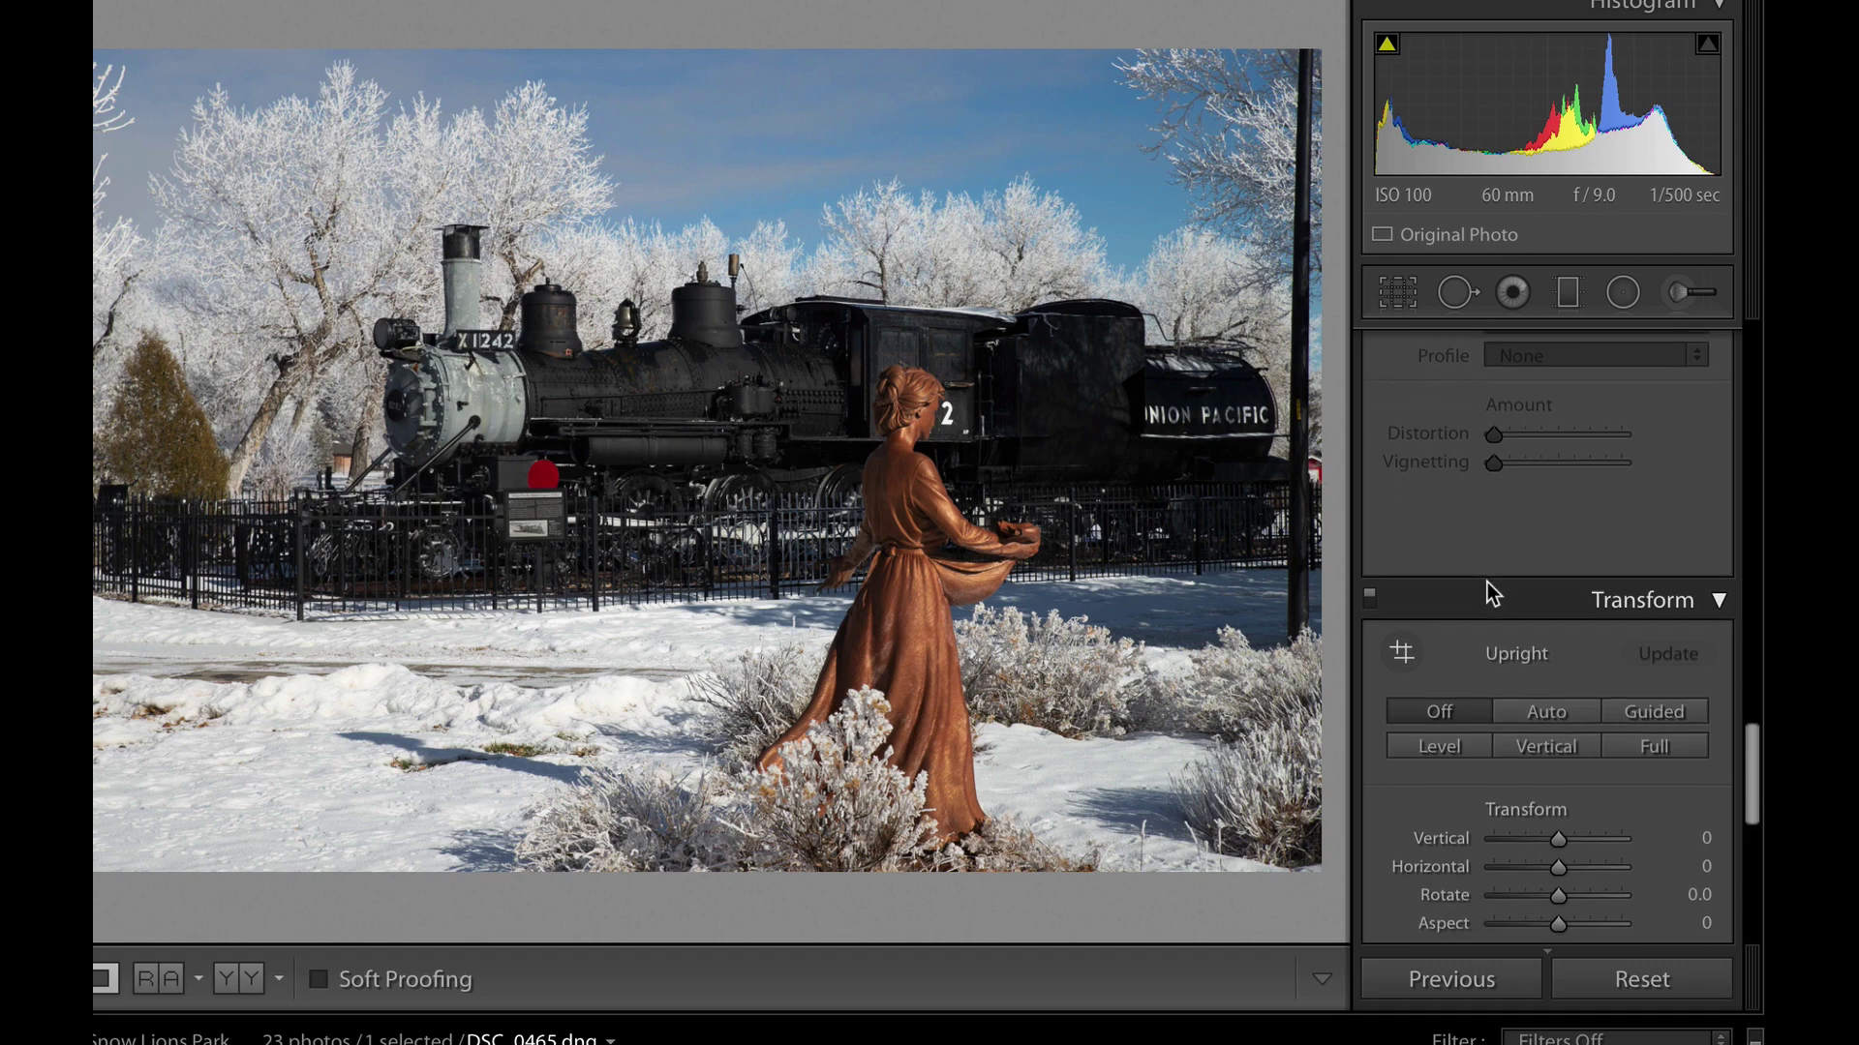
scroll(1487, 582, up, 3)
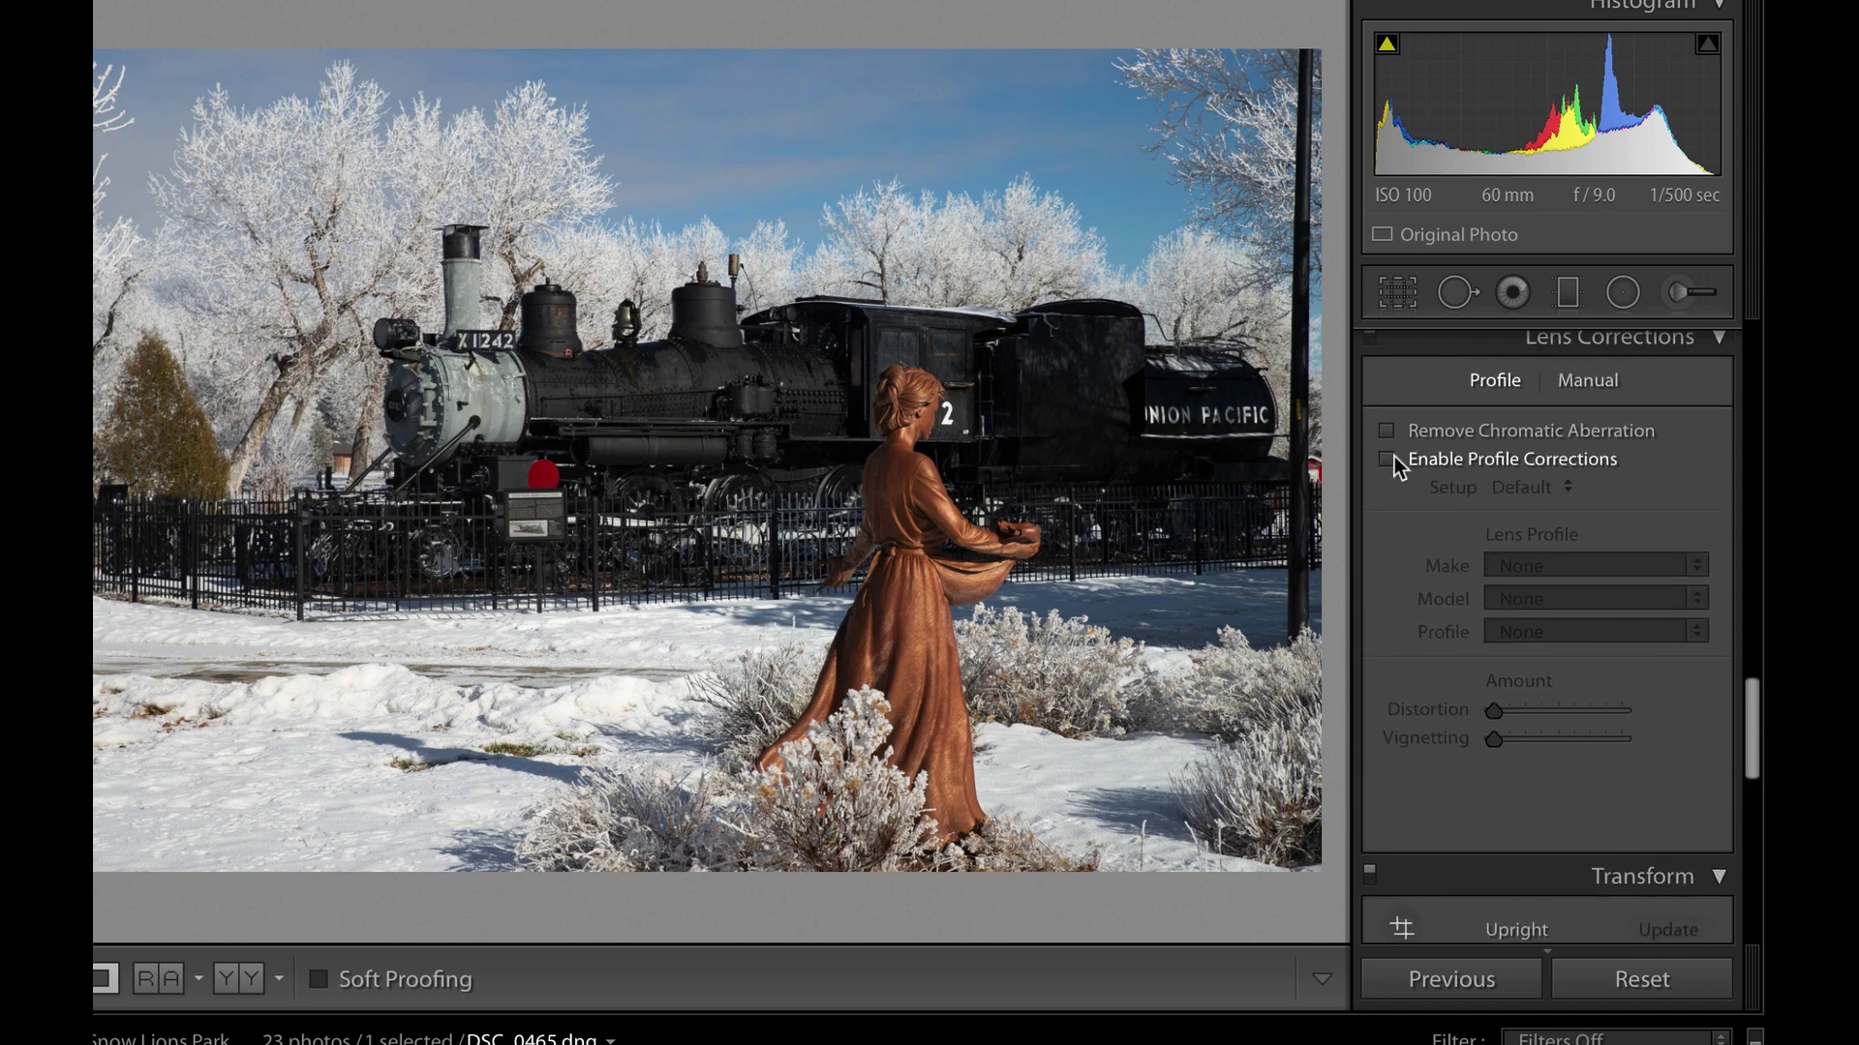
click(1386, 459)
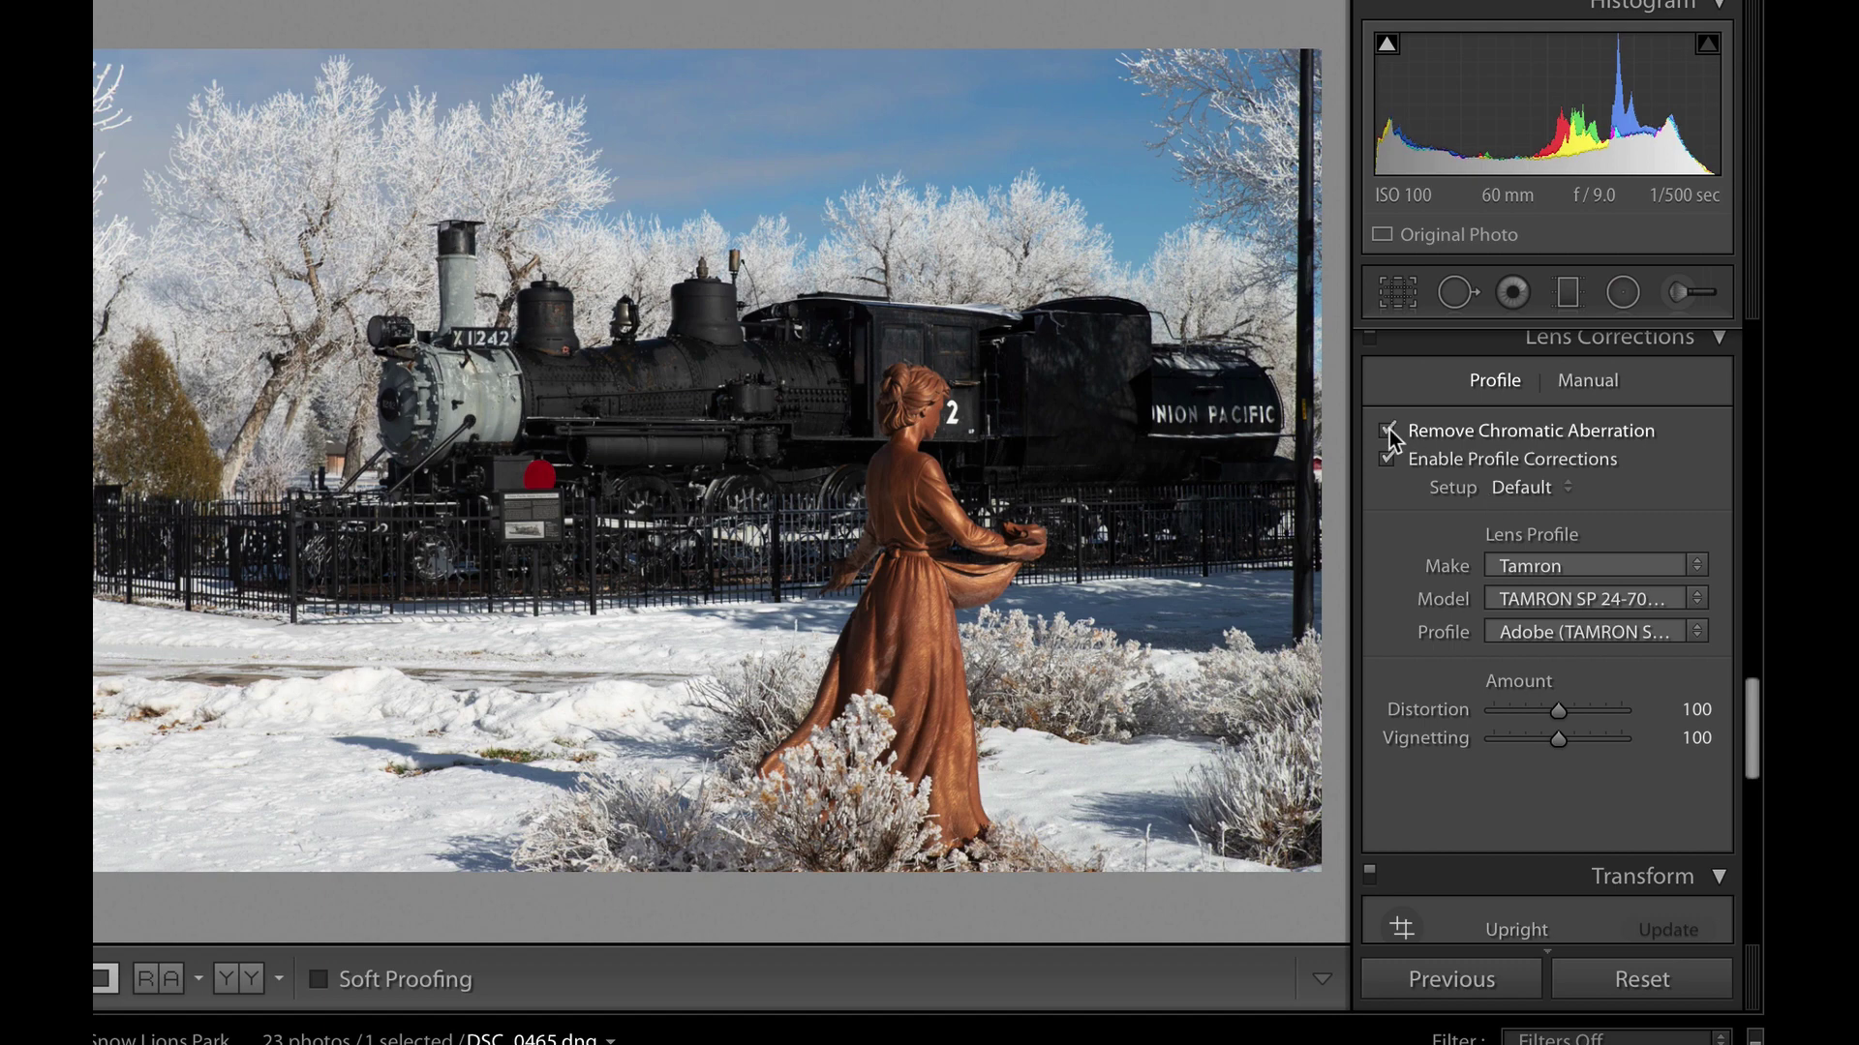
scroll(1391, 430, up, 8)
scroll(1390, 430, up, 10)
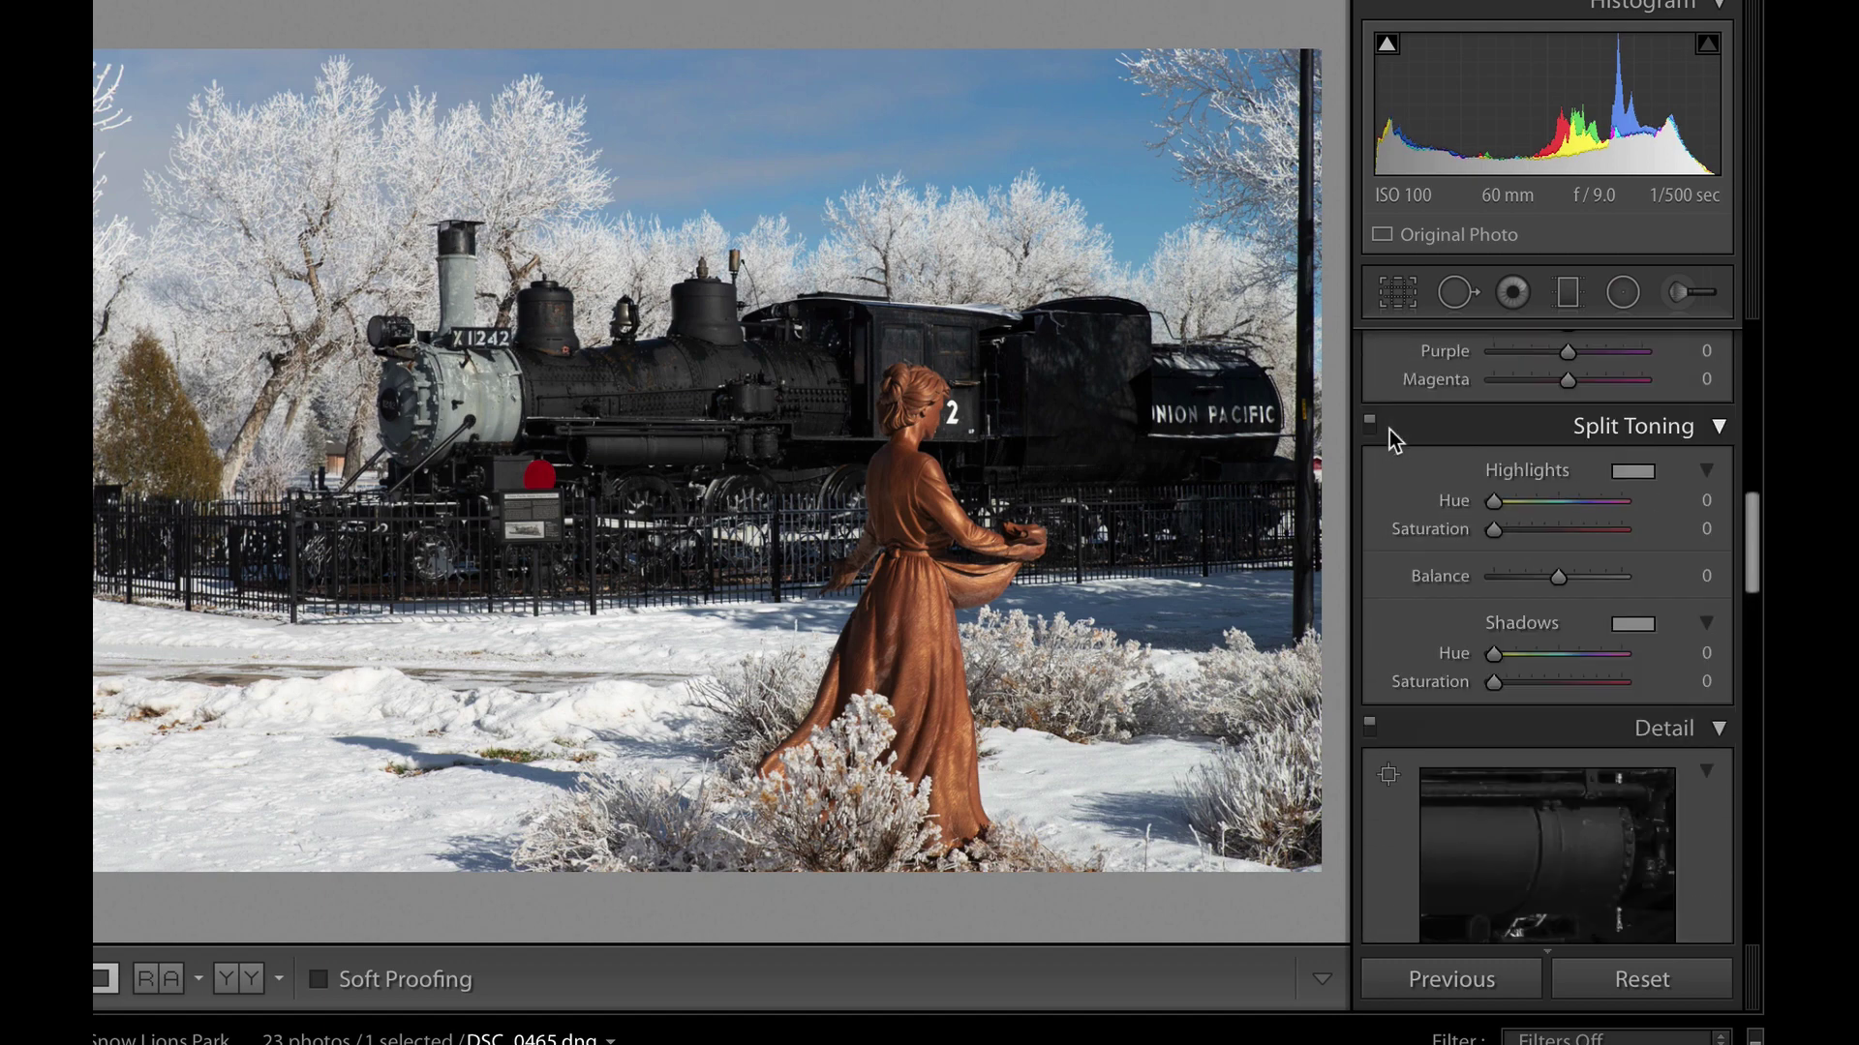
Step: Trim the crop in from the top and top-left corner and shift the photo down
click(1397, 290)
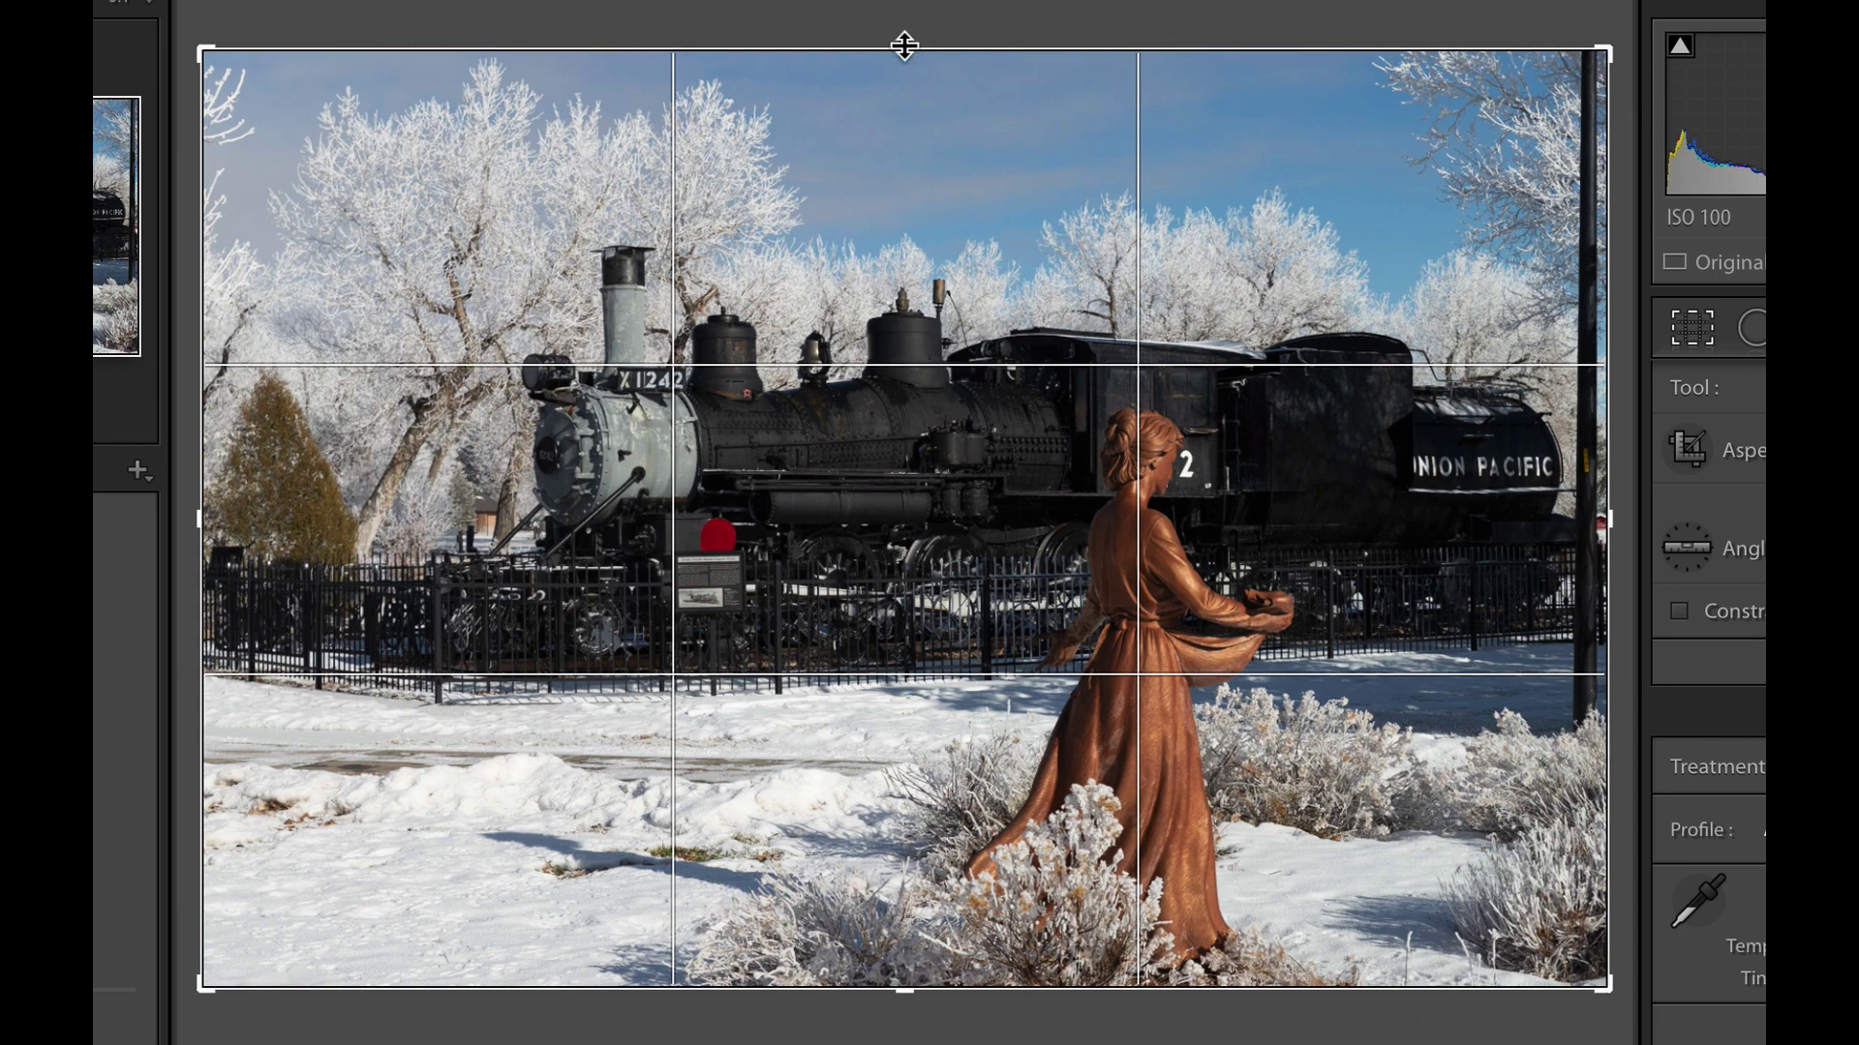
drag(904, 46, 902, 71)
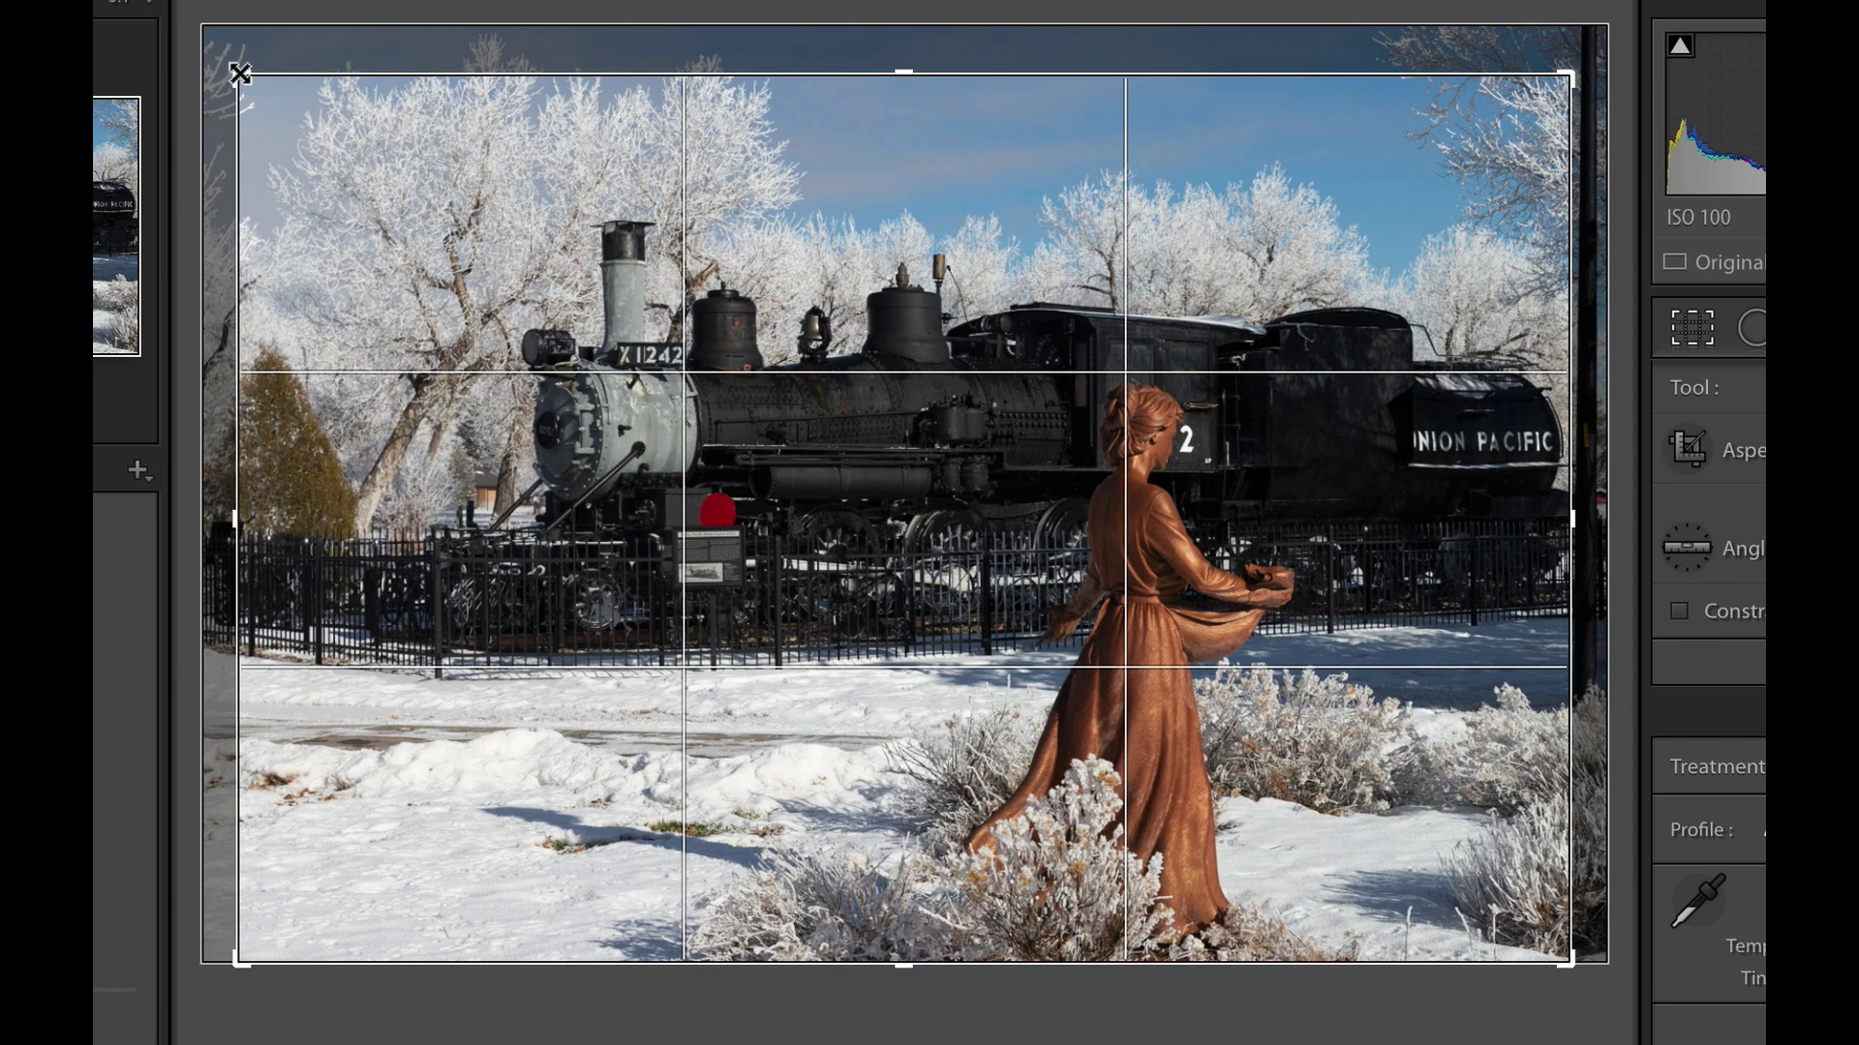
drag(239, 73, 247, 84)
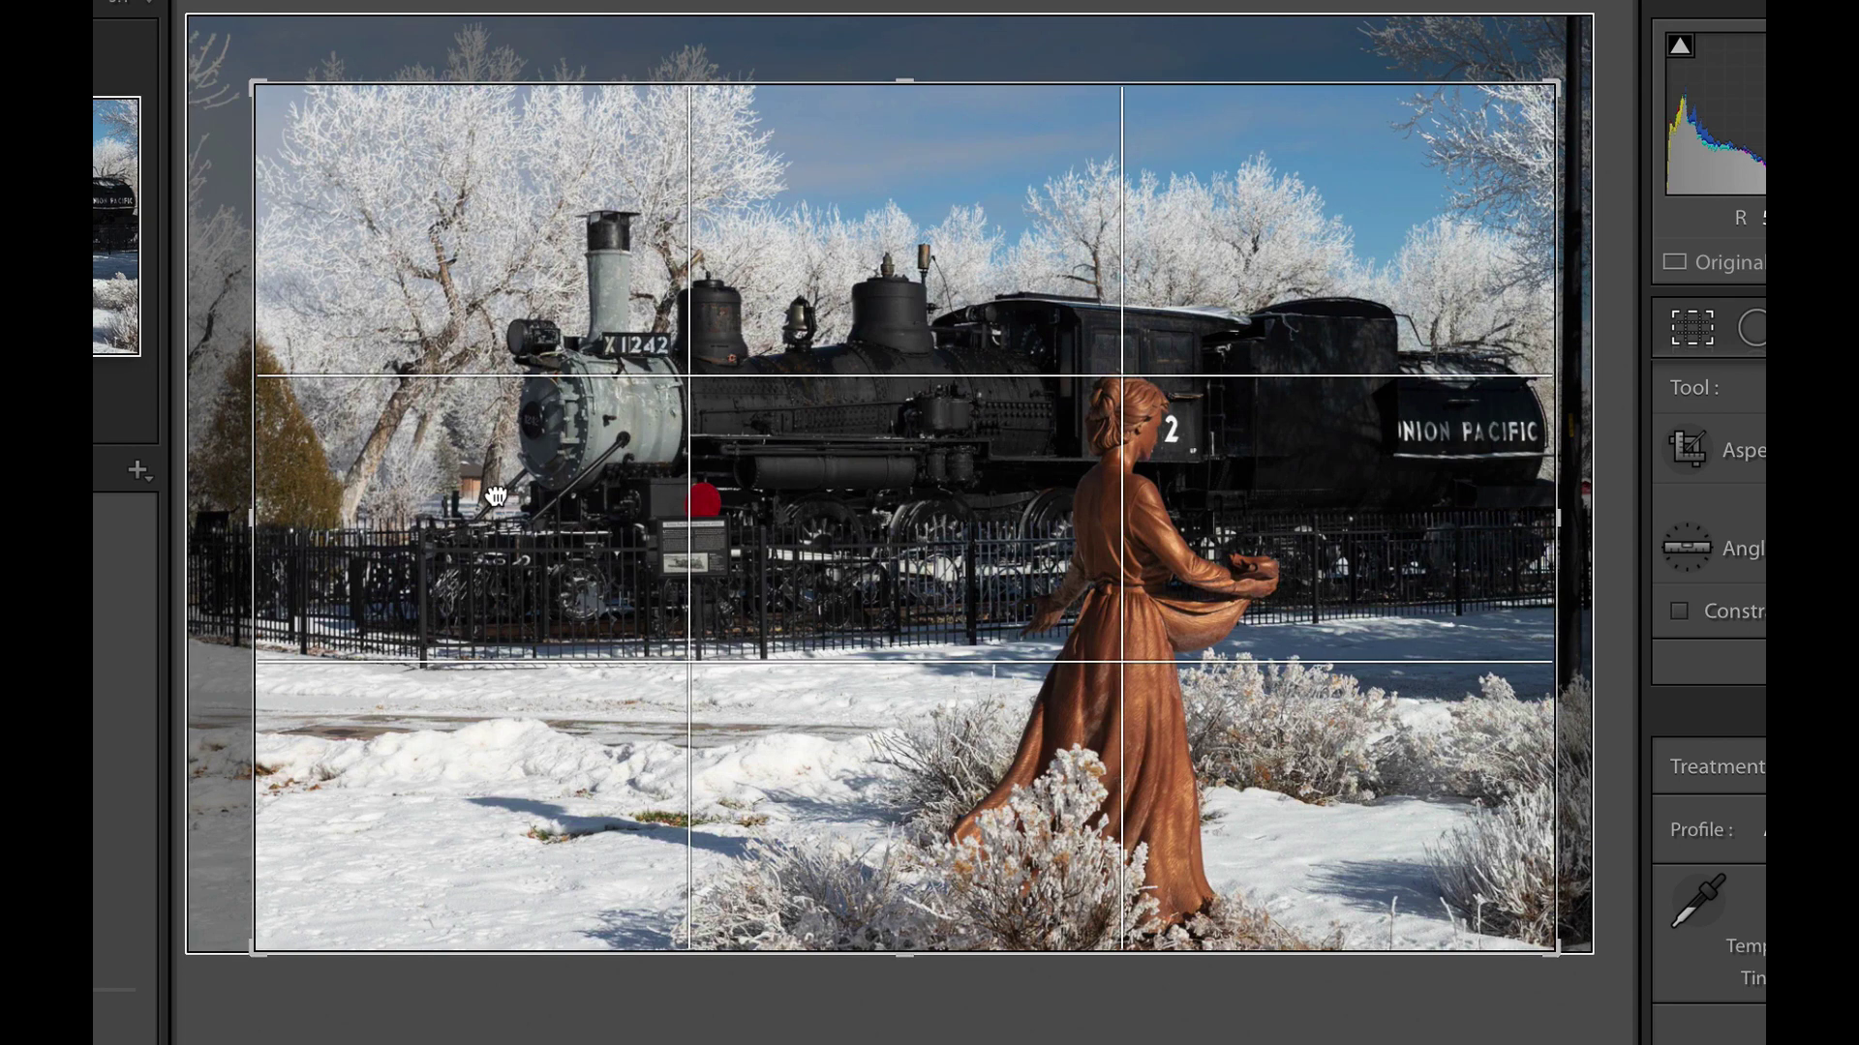
drag(495, 494, 494, 514)
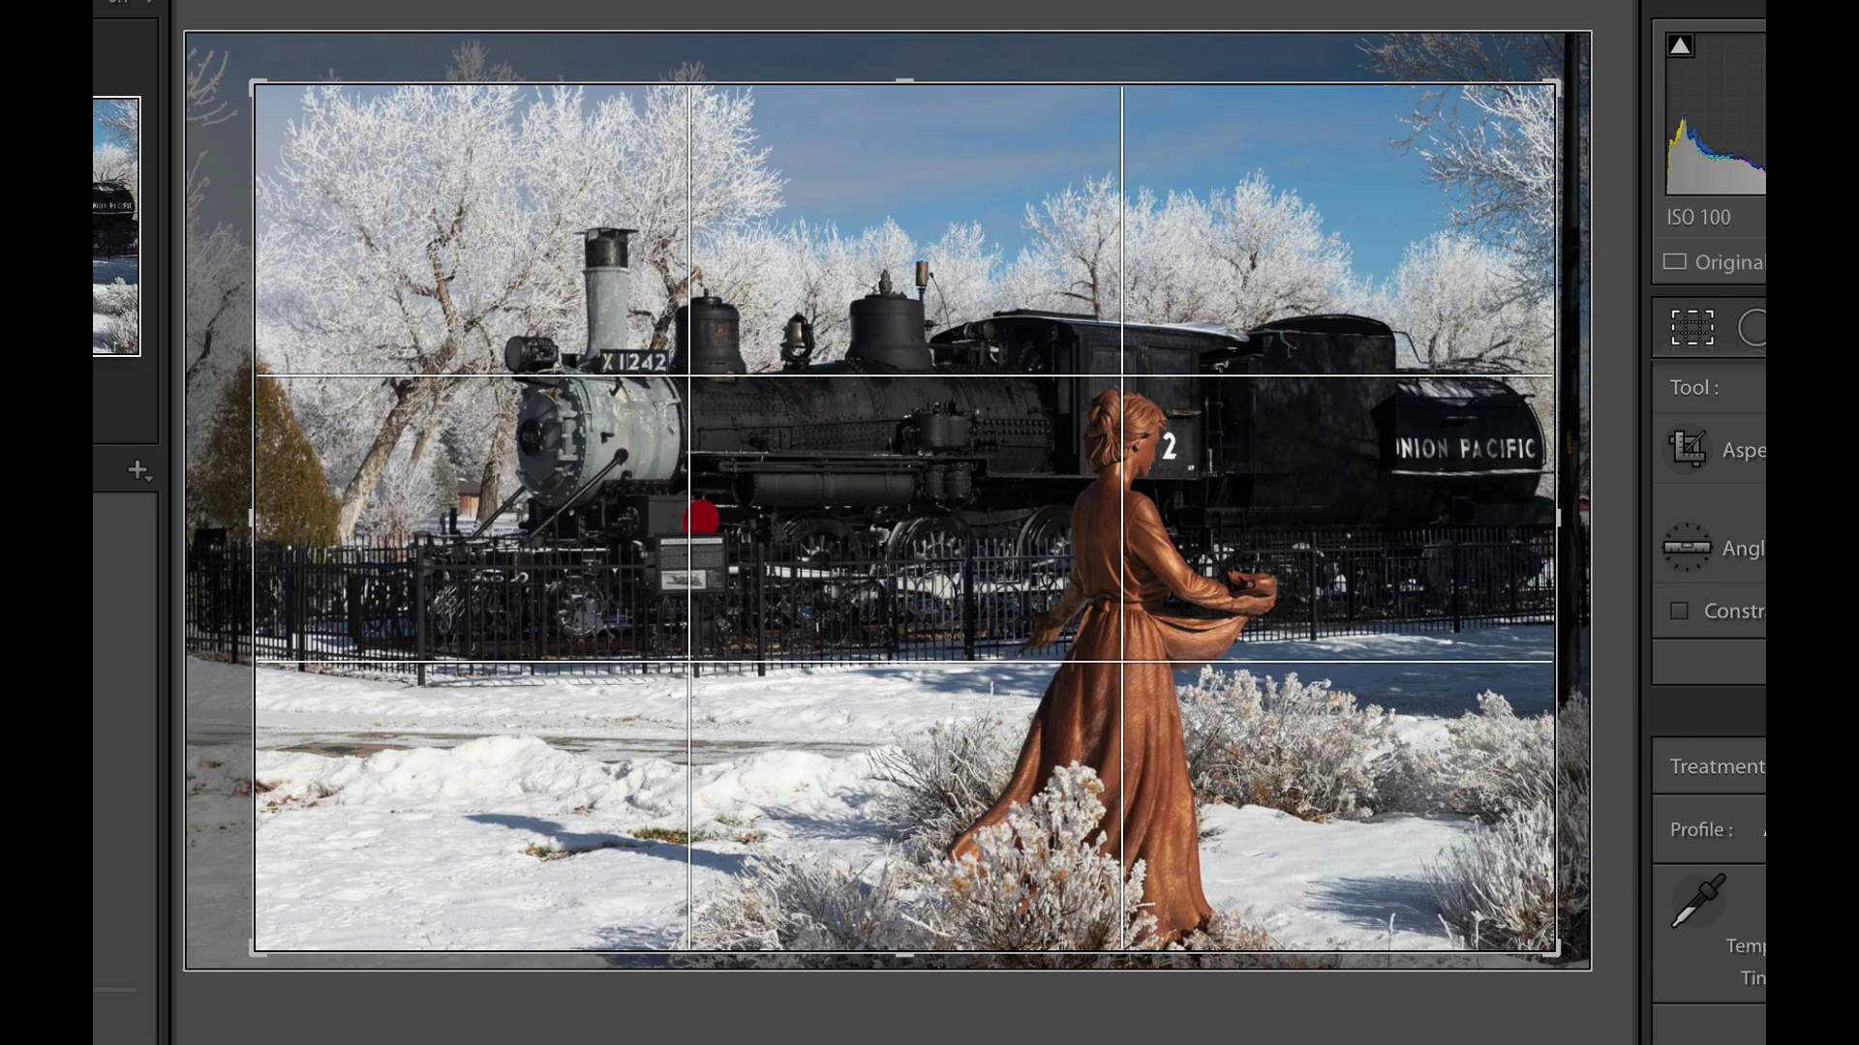
Step: Apply the crop and send the photo to Silver Efex Pro 2 via Edit In
key(Return)
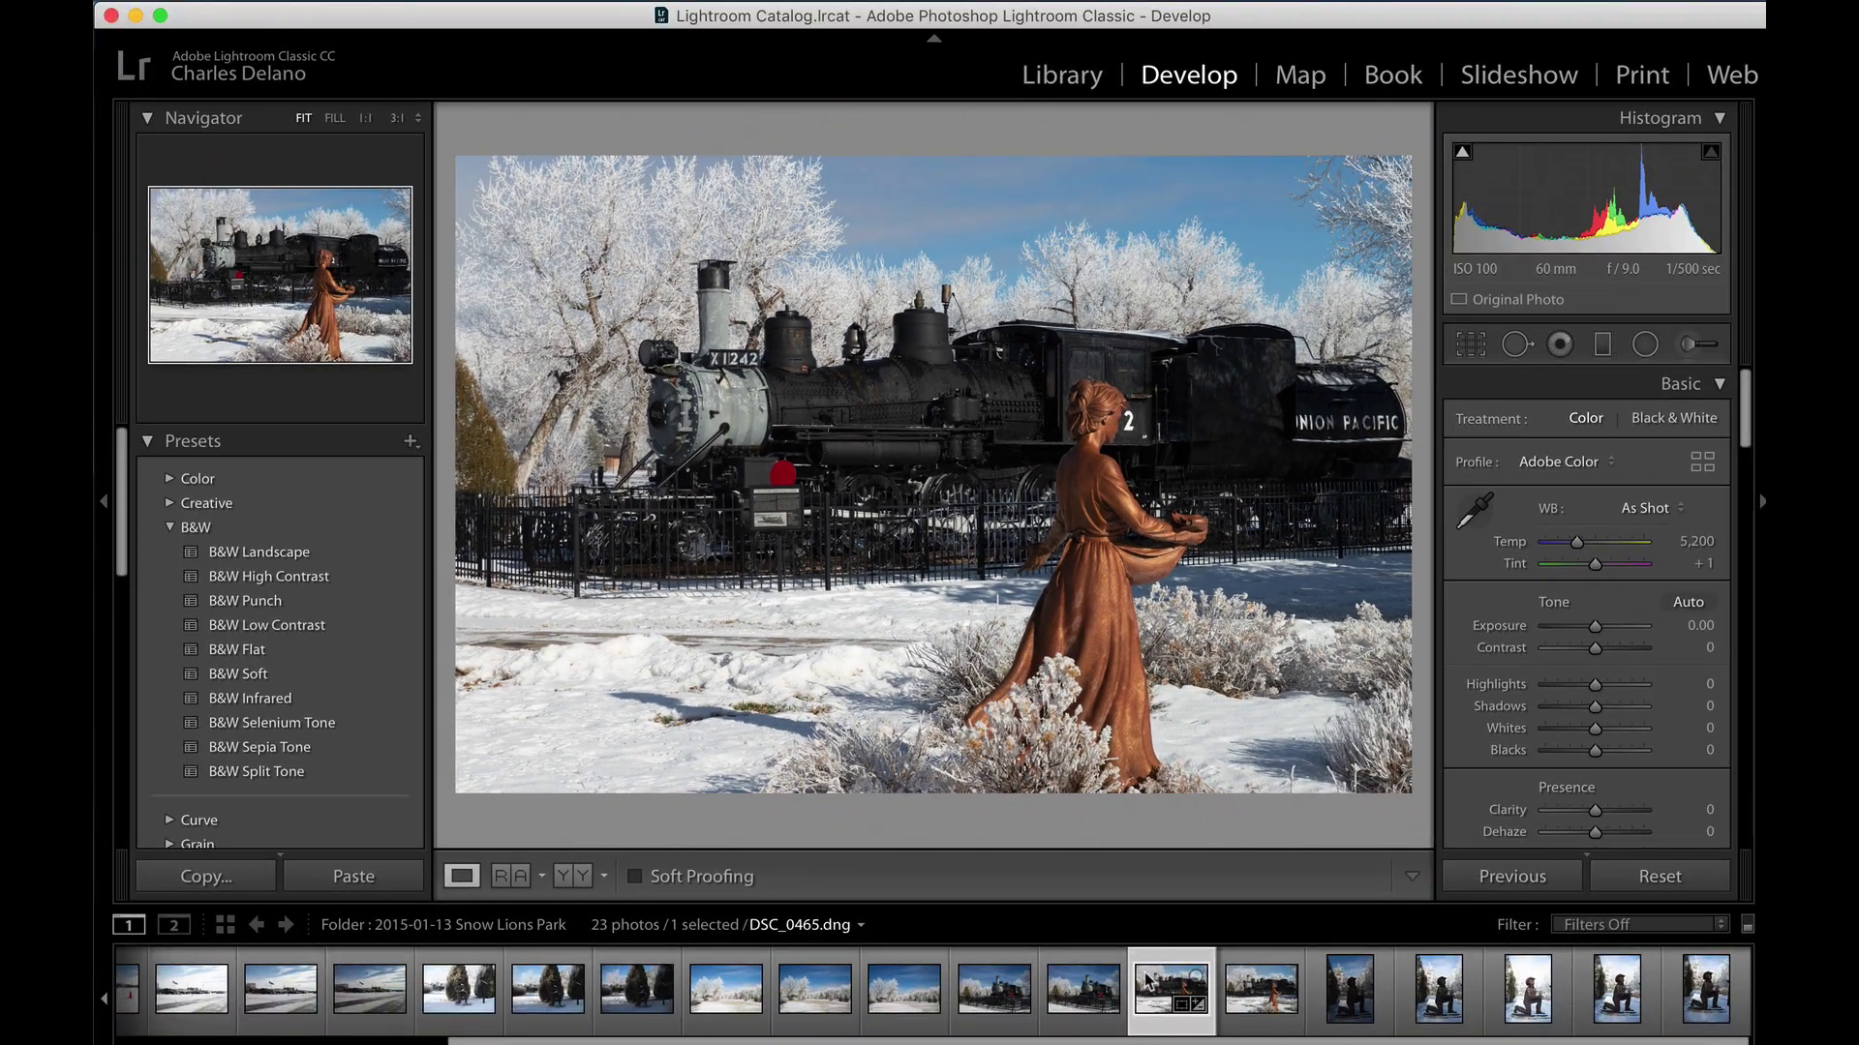
right_click(1146, 980)
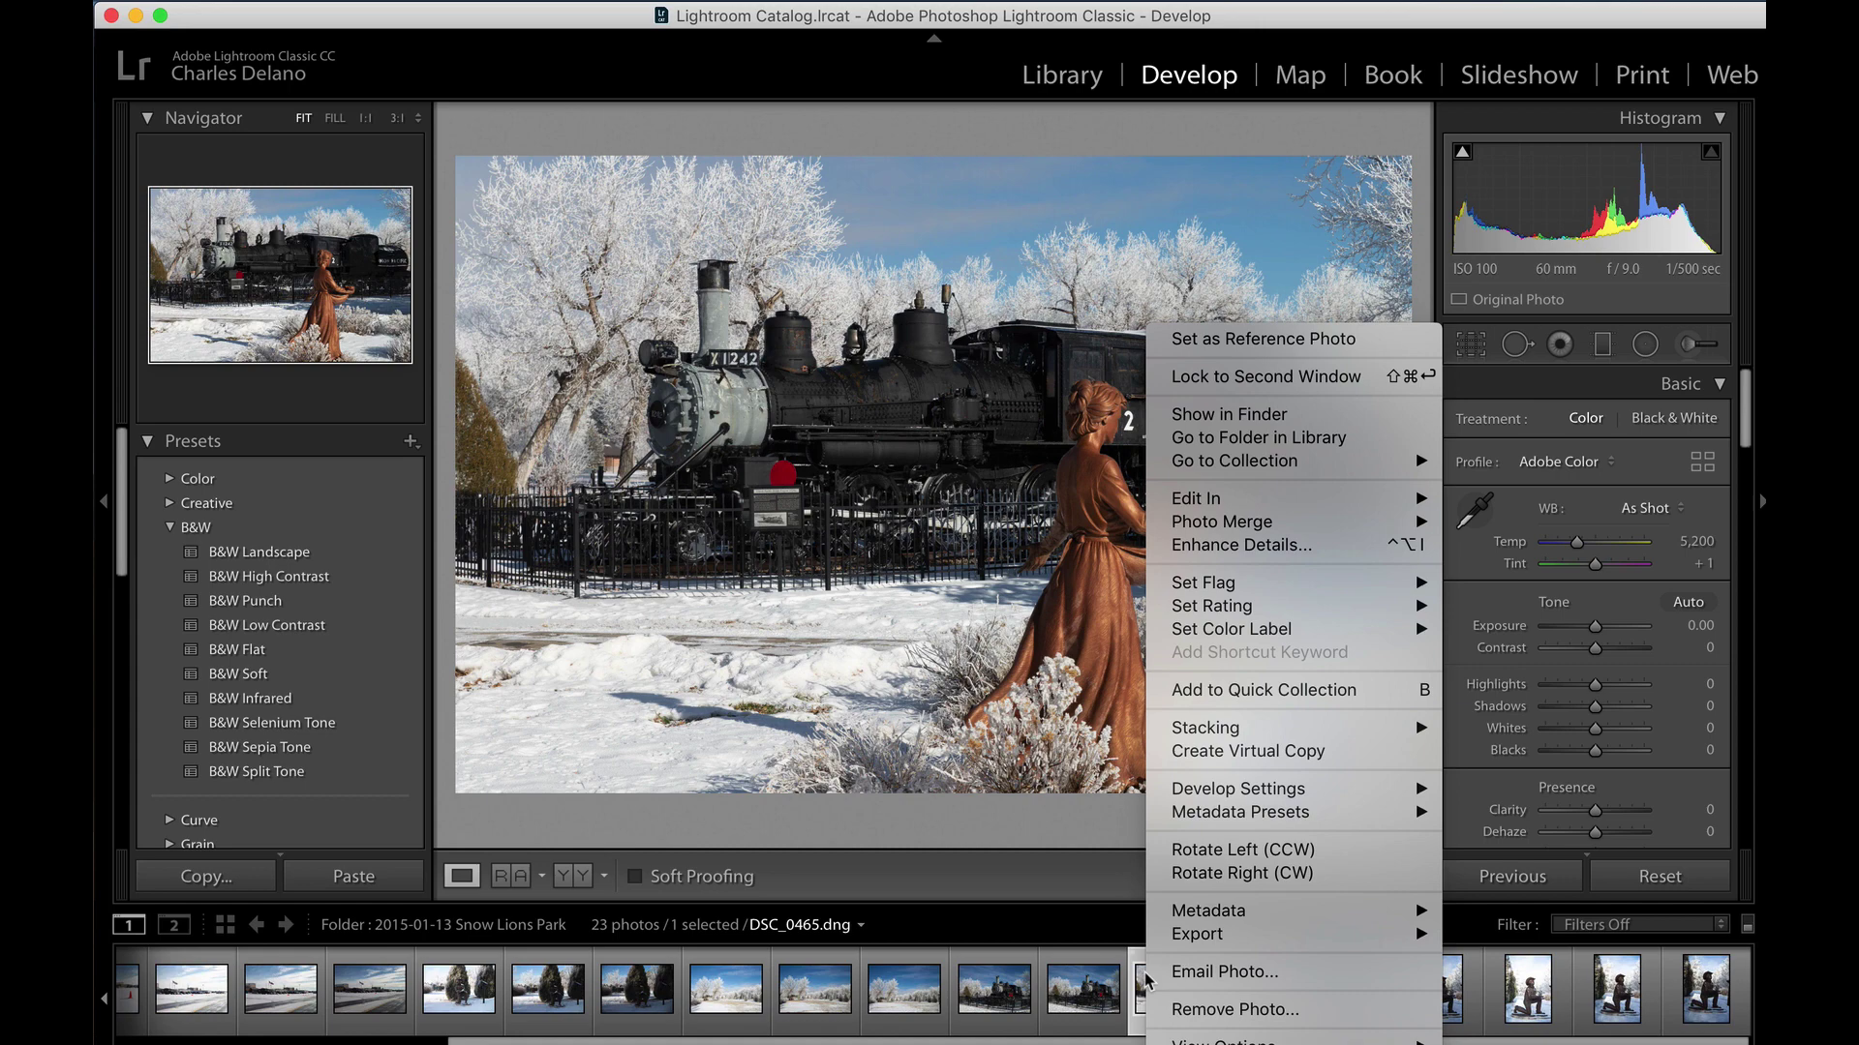
mouse_move(1257, 498)
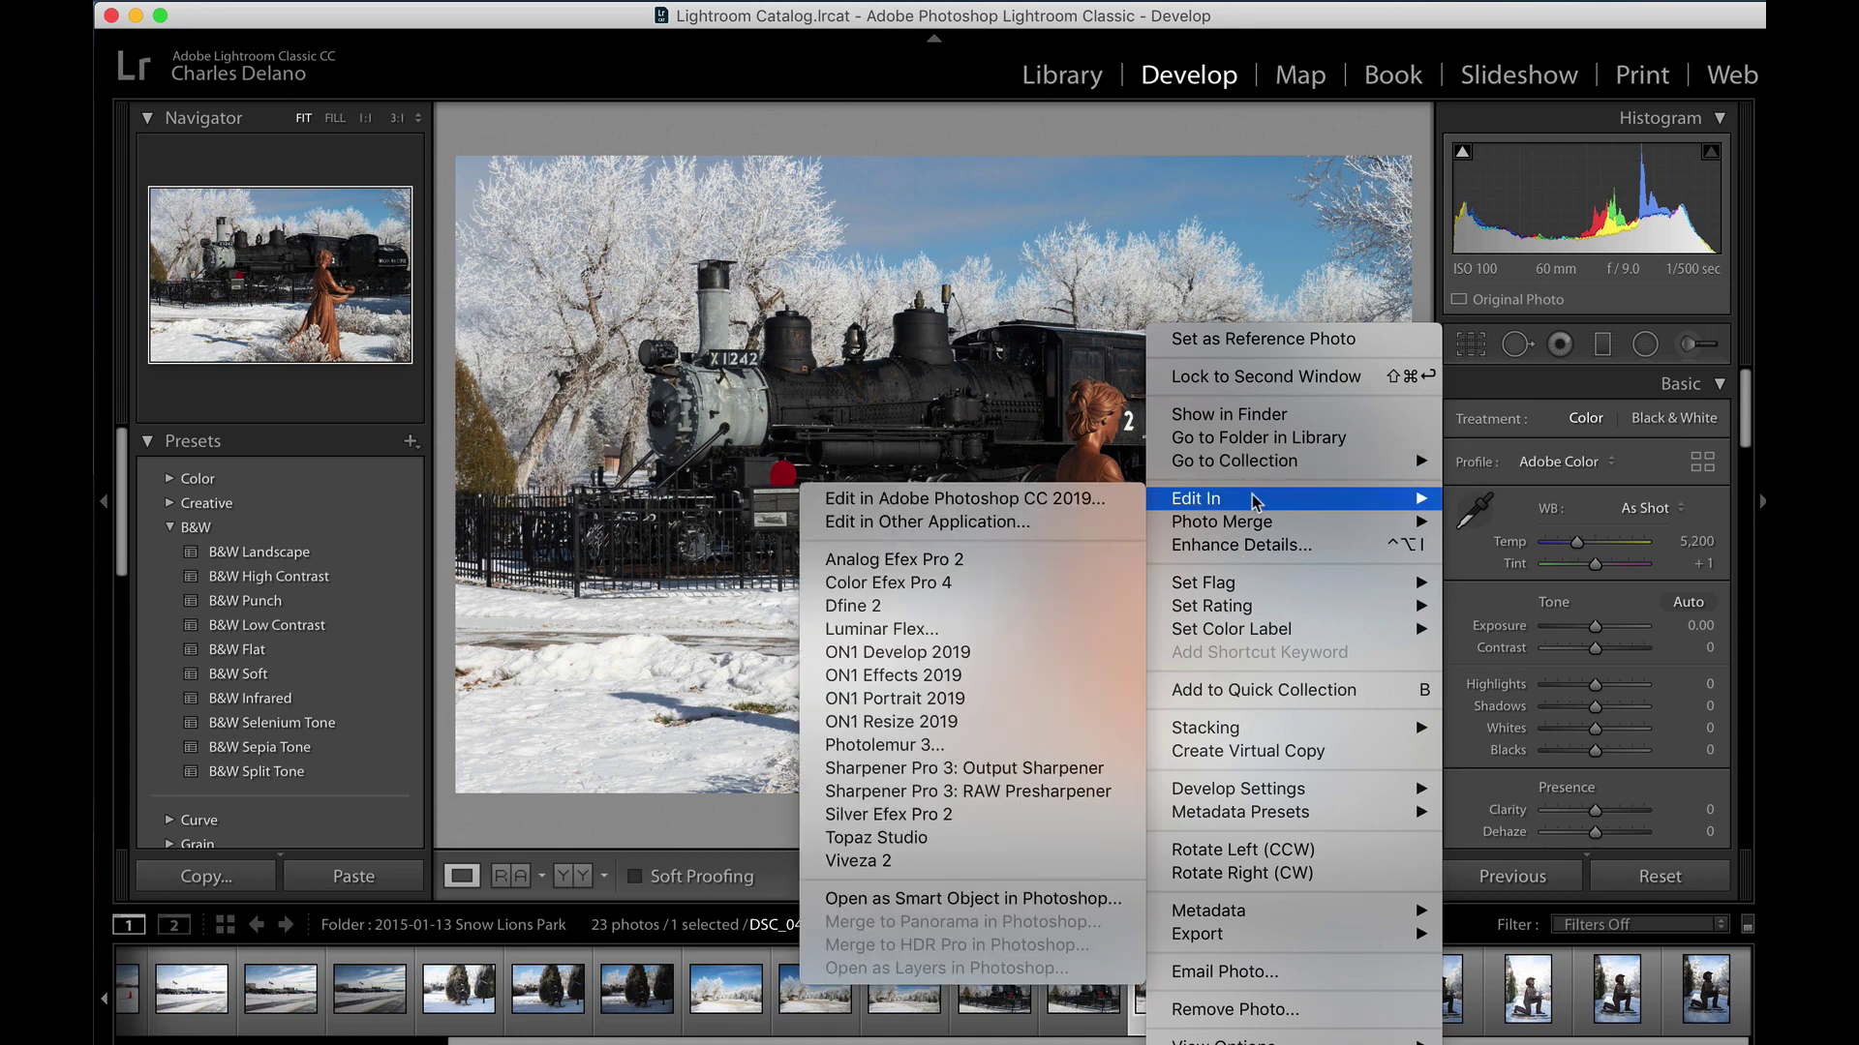
click(899, 816)
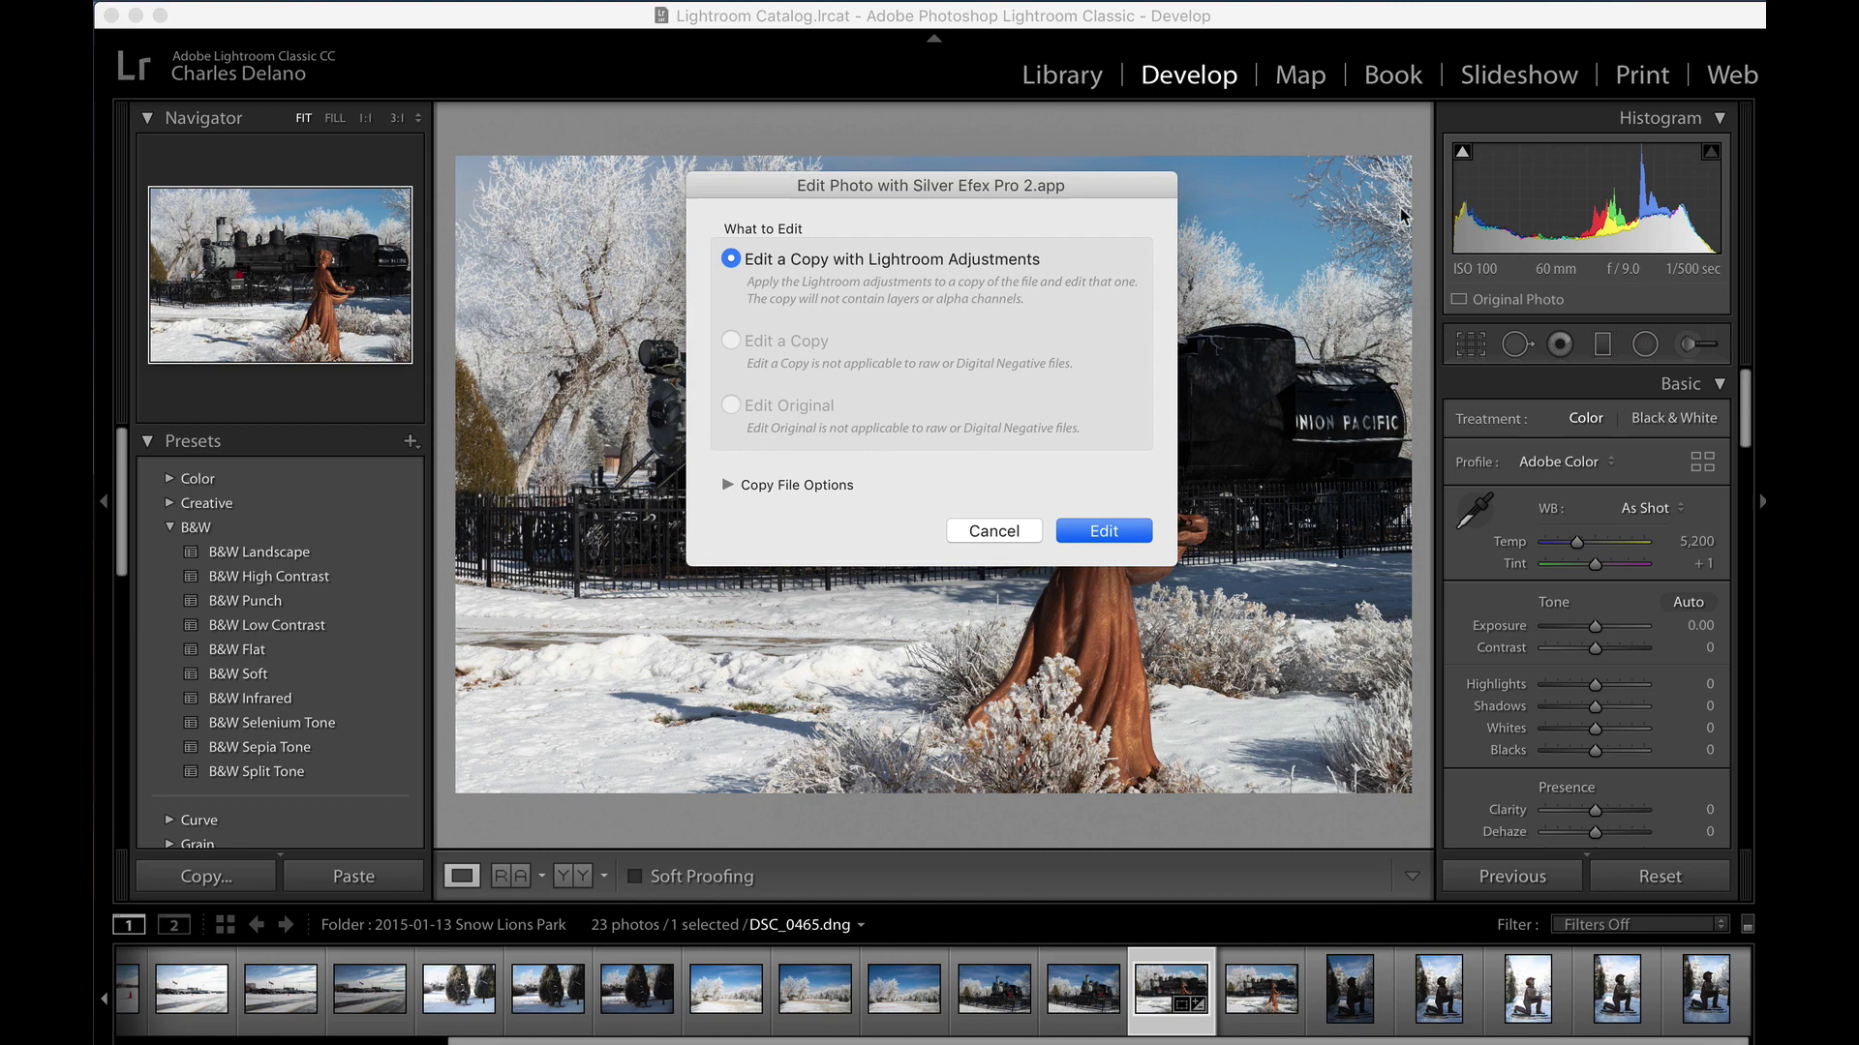
Step: Confirm editing a copy with Lightroom adjustments and filter the presets to Vintage
click(1106, 529)
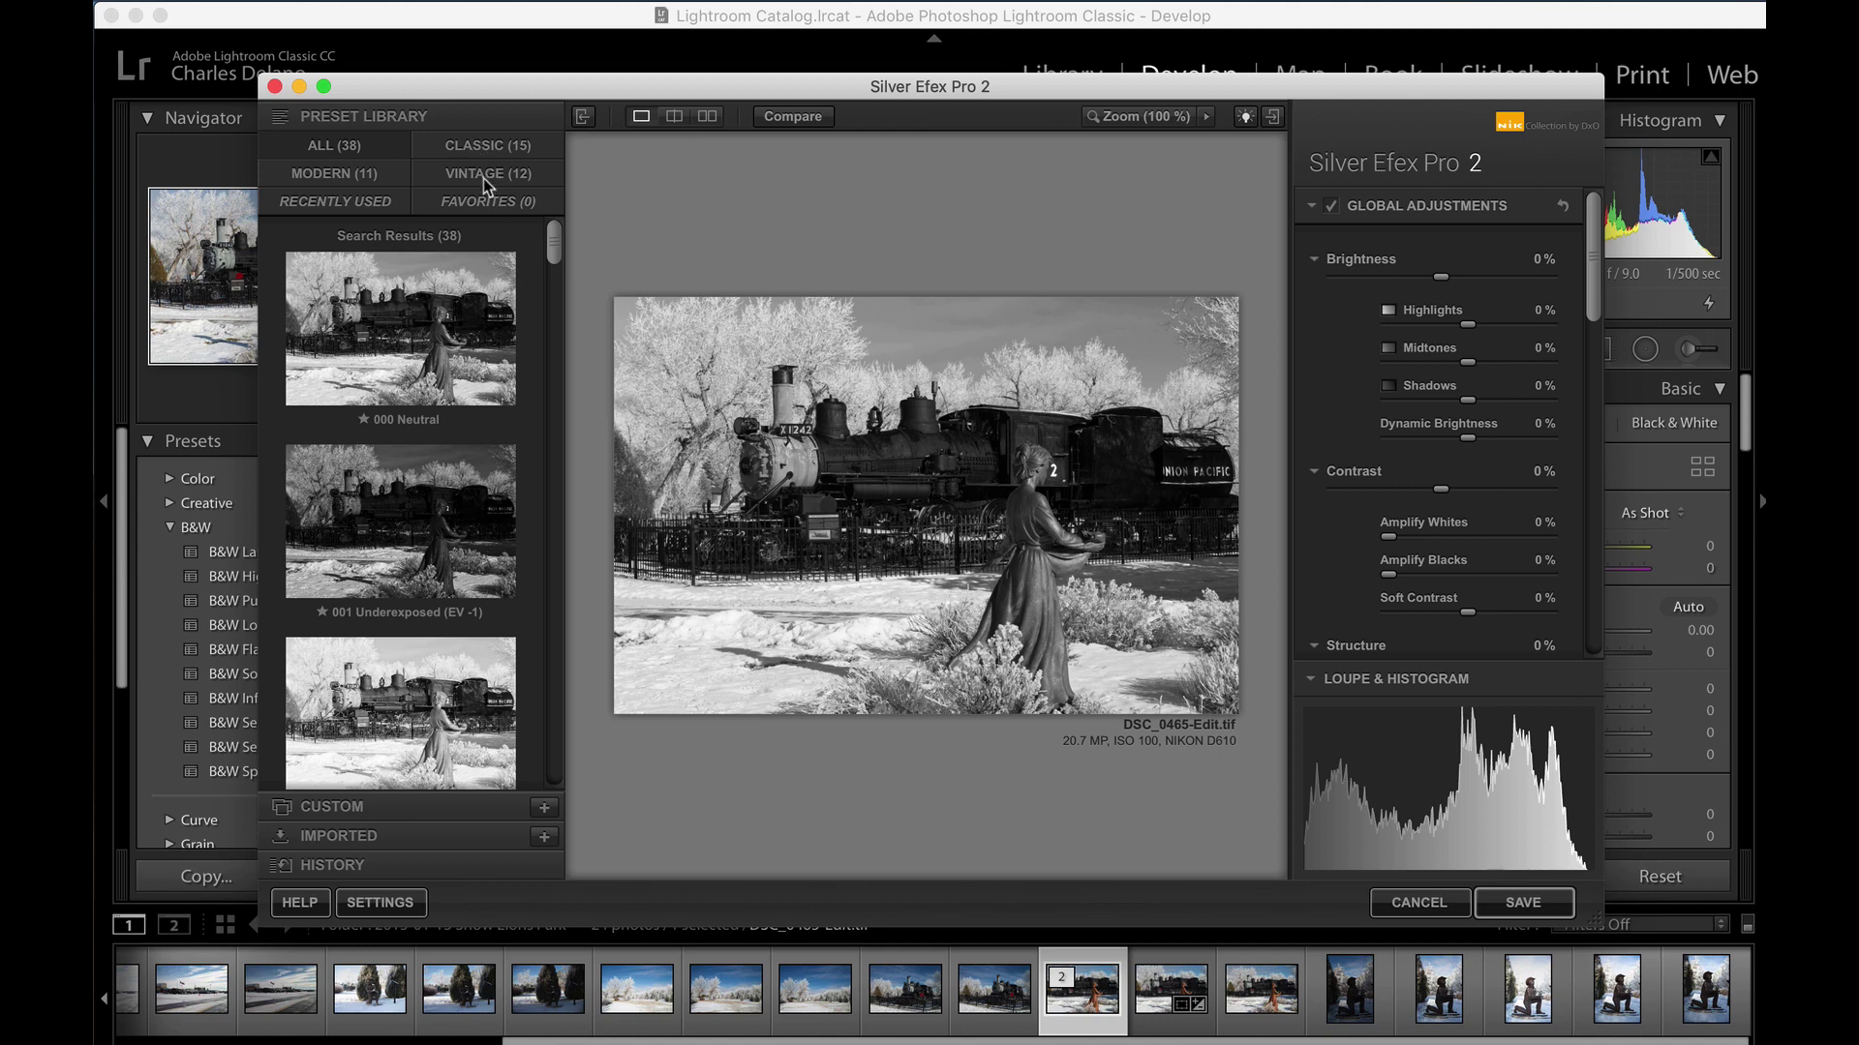
click(484, 178)
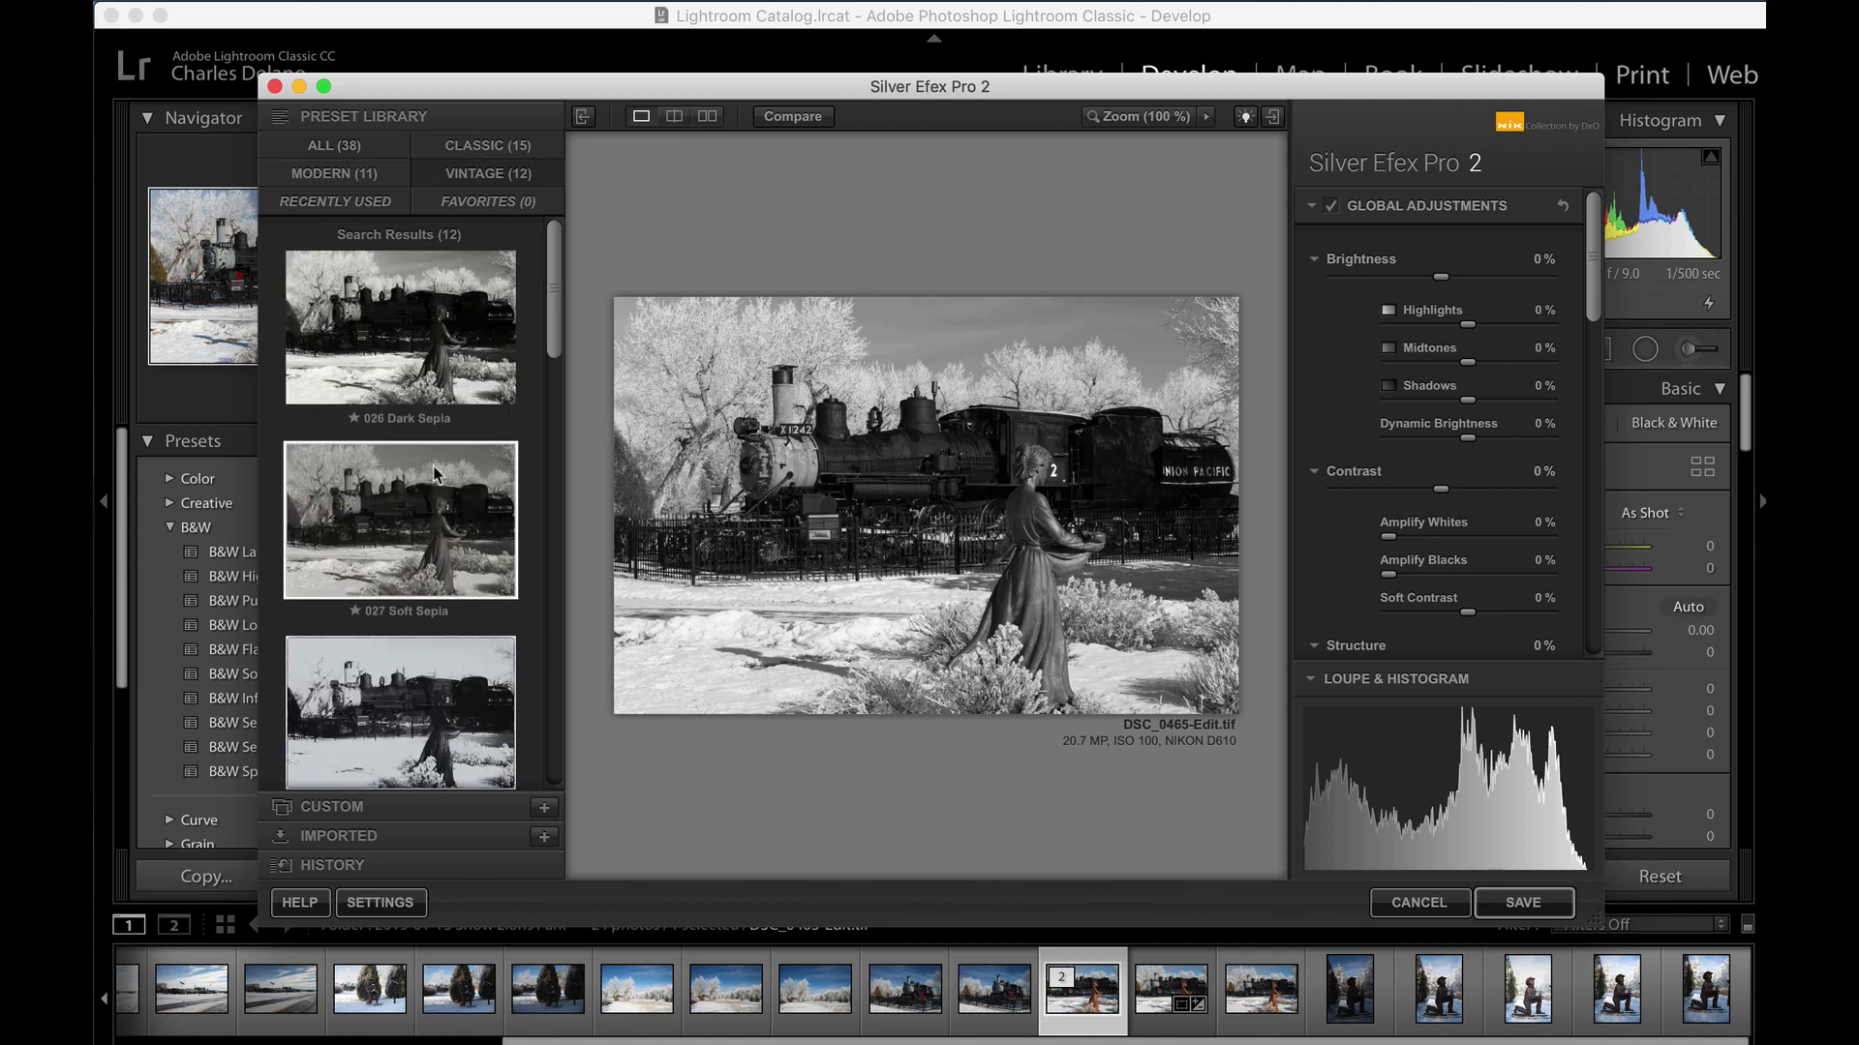
scroll(435, 474, down, 6)
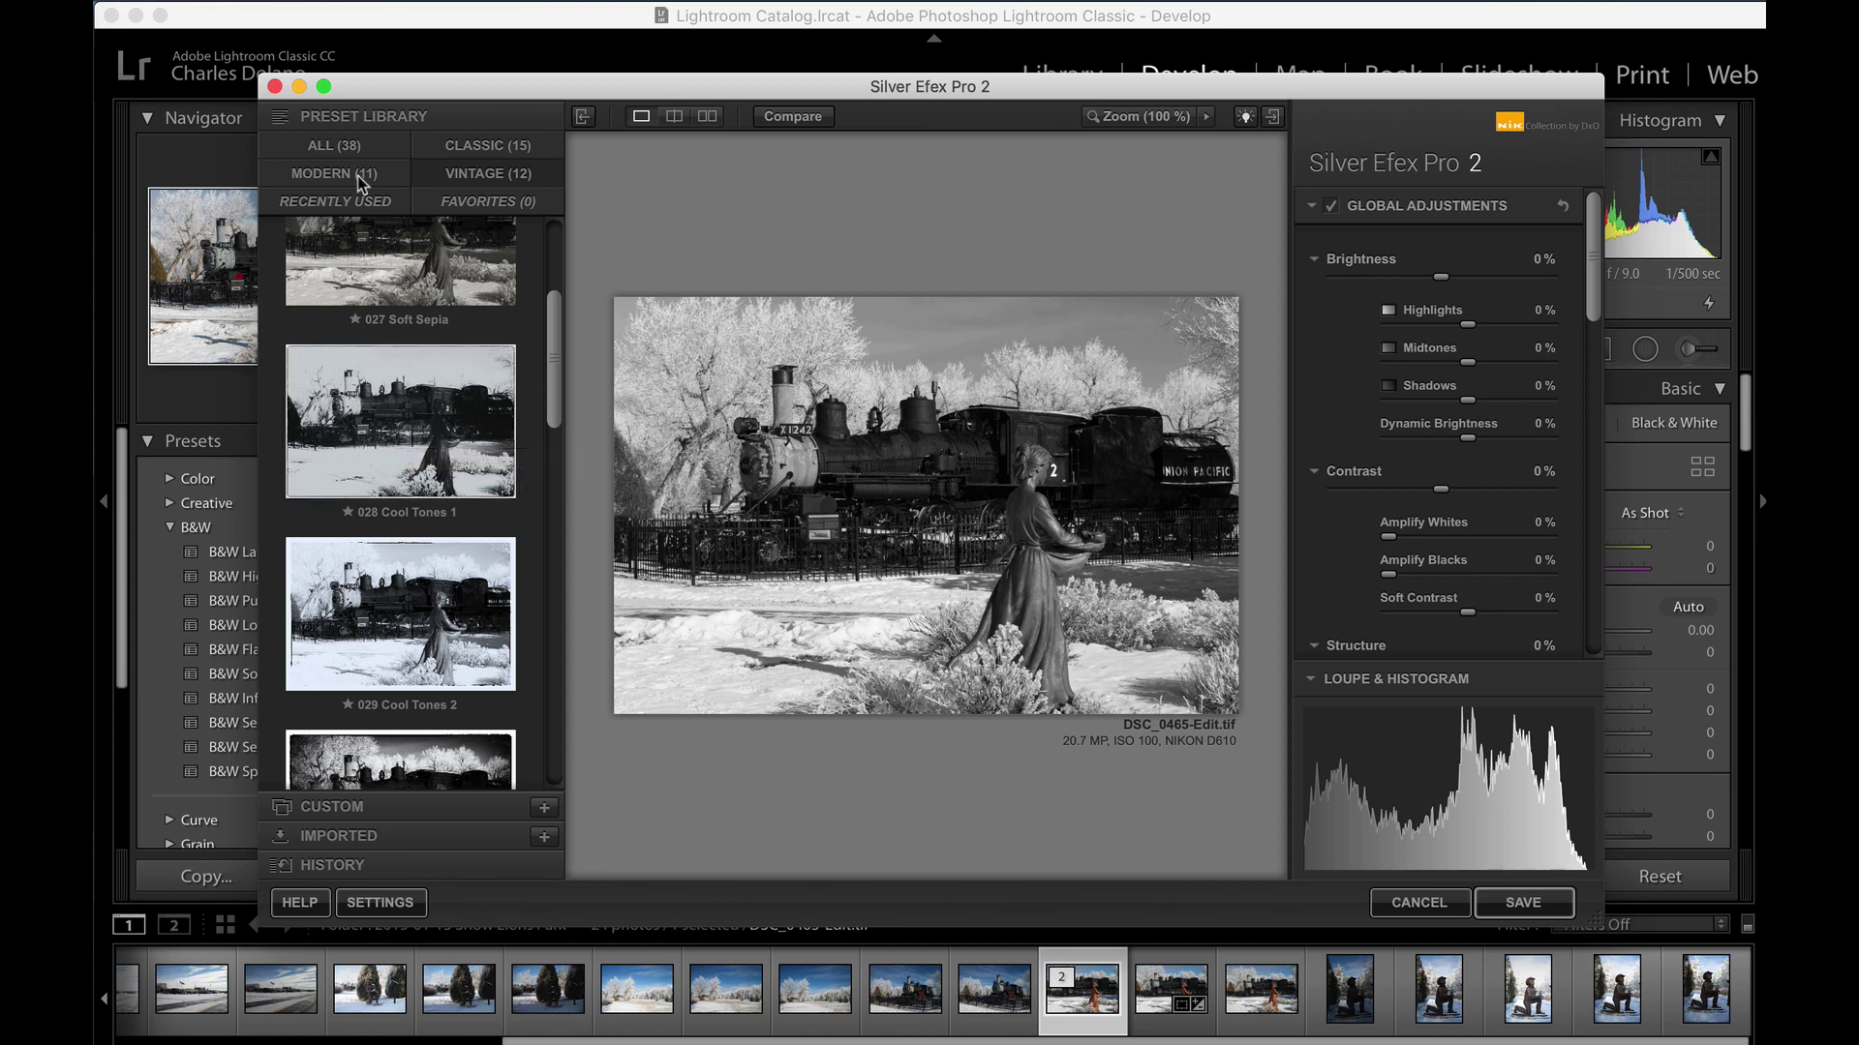
Step: Show all 38 presets and browse through the preset library
click(322, 155)
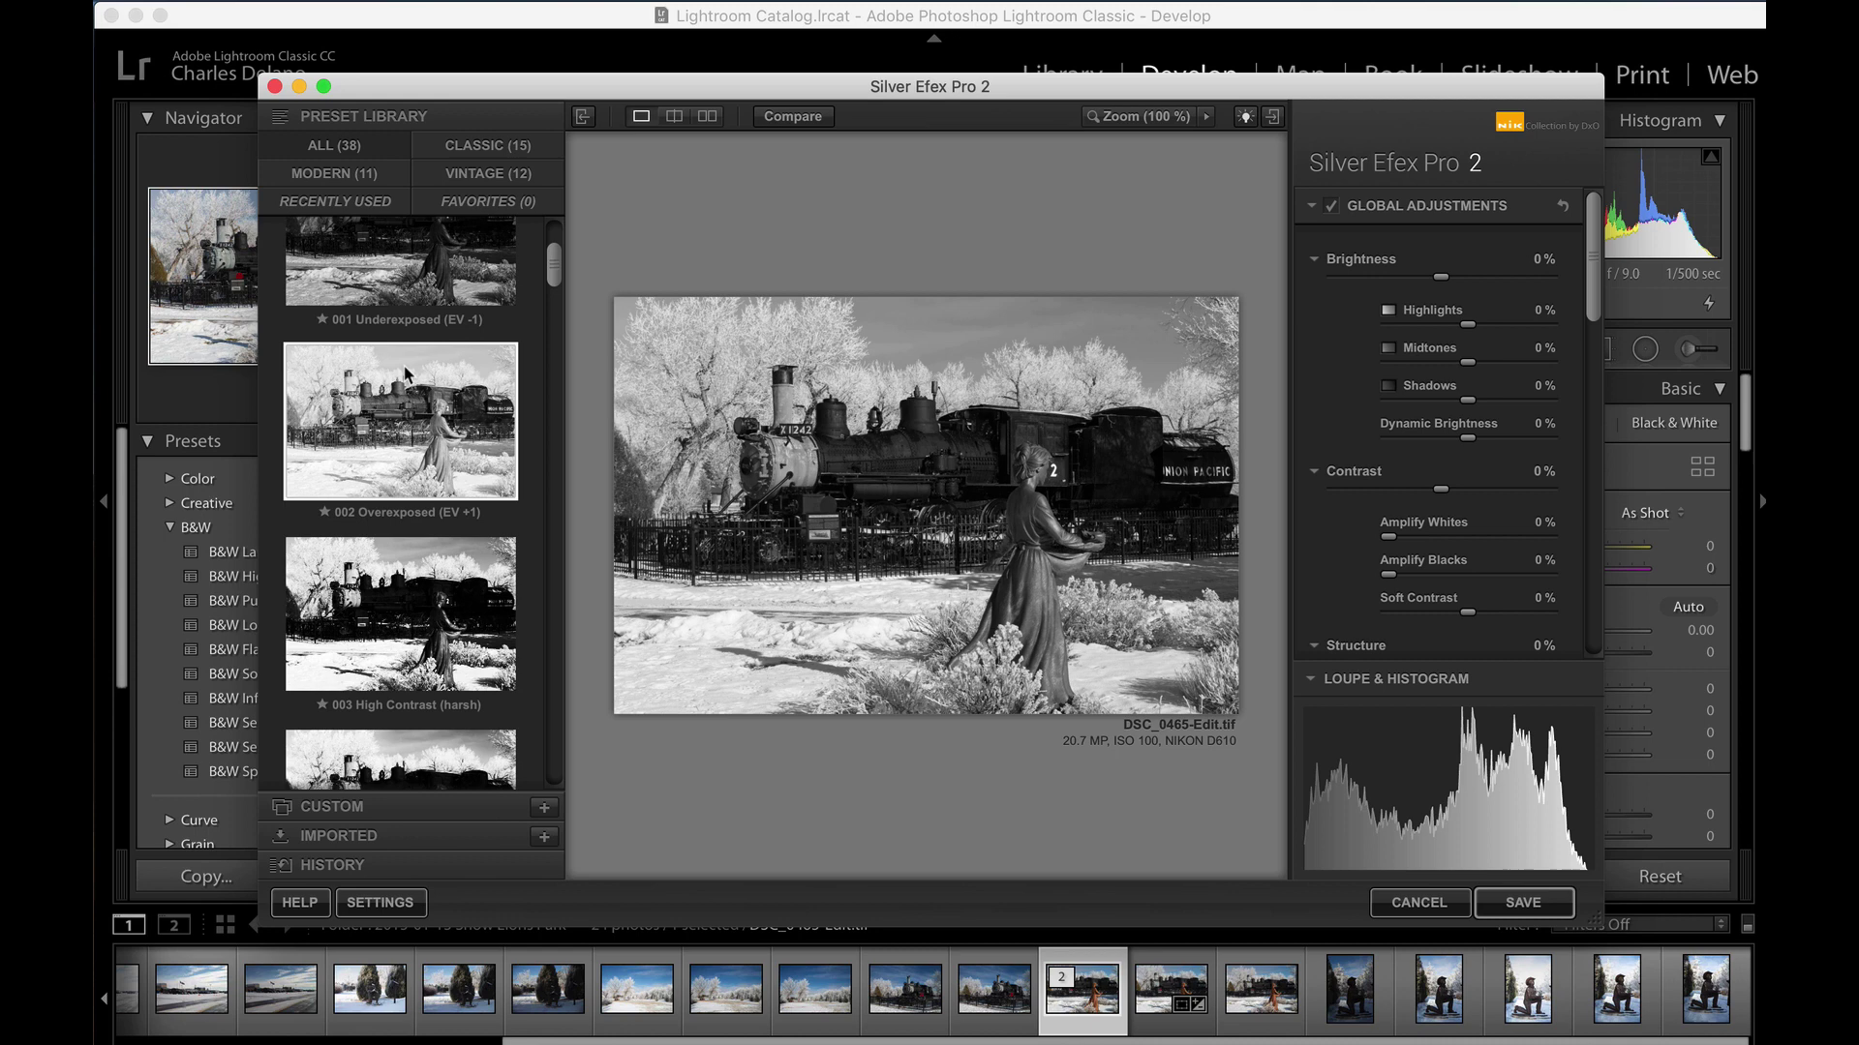
scroll(406, 374, down, 3)
scroll(407, 373, down, 5)
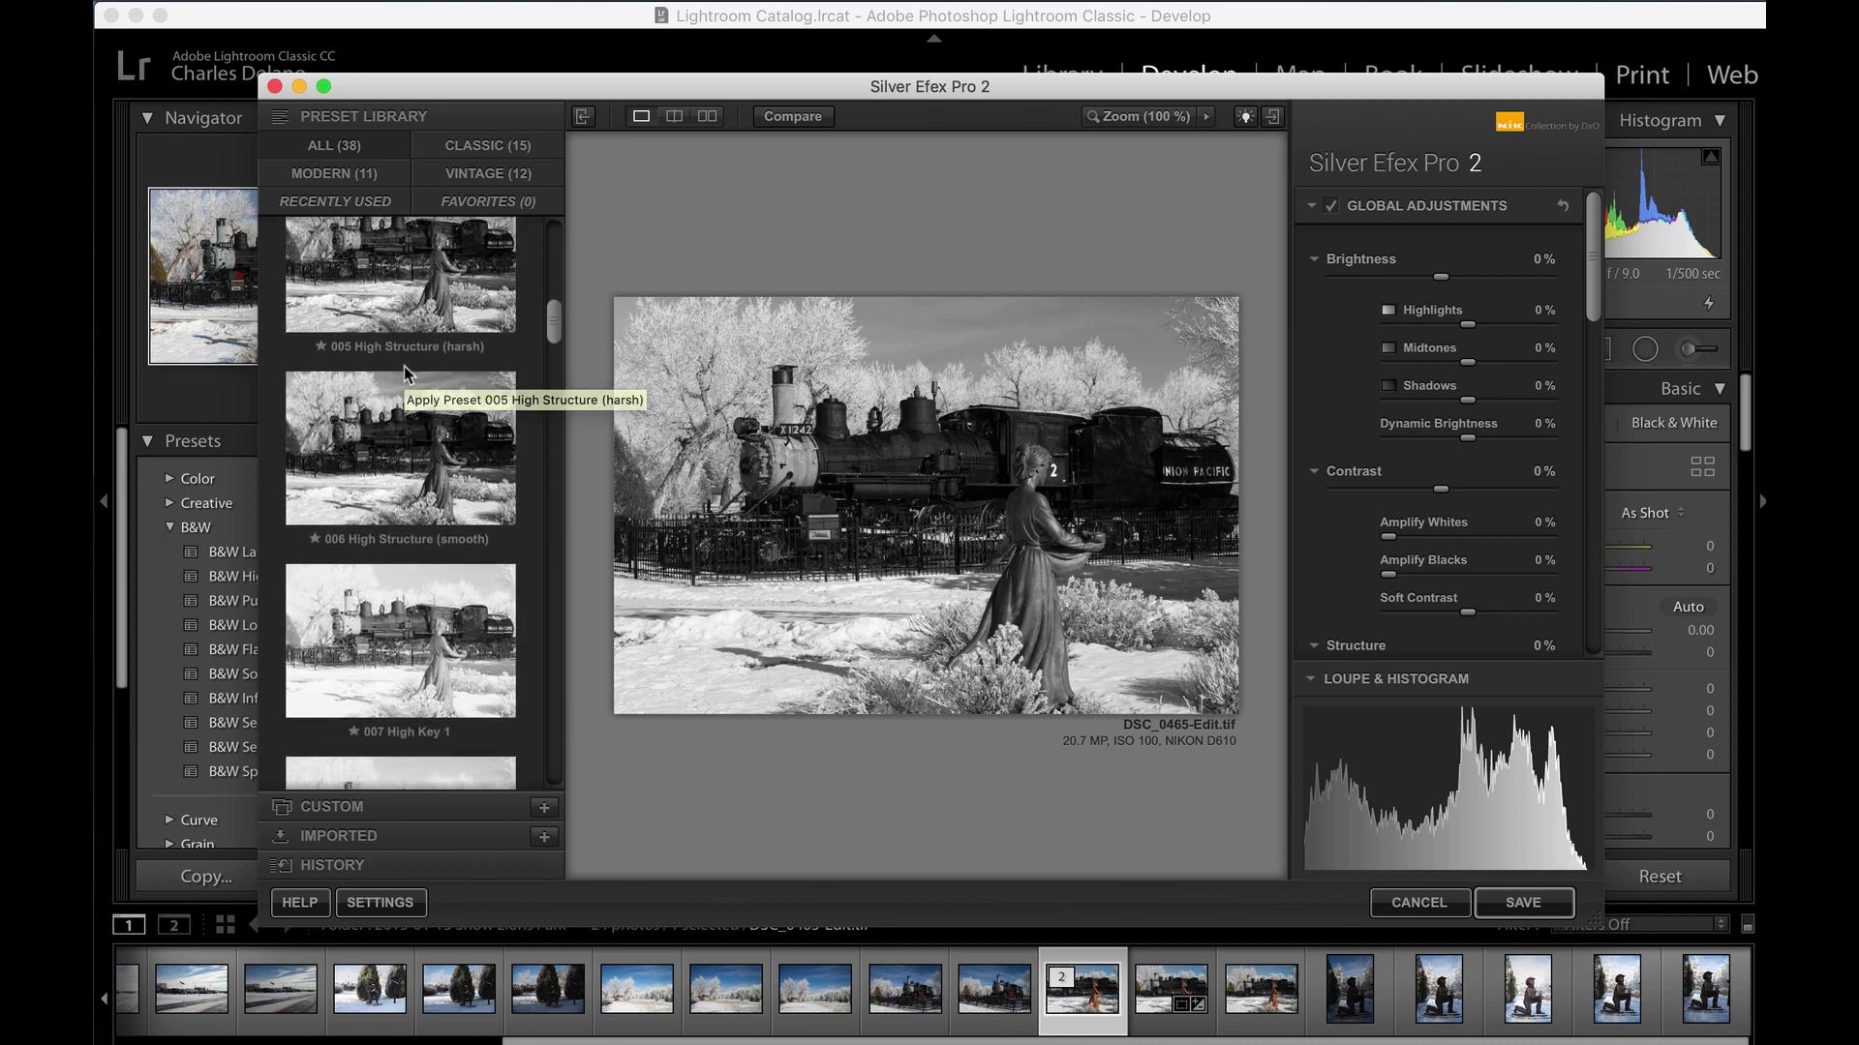
scroll(407, 372, down, 3)
scroll(405, 374, down, 1)
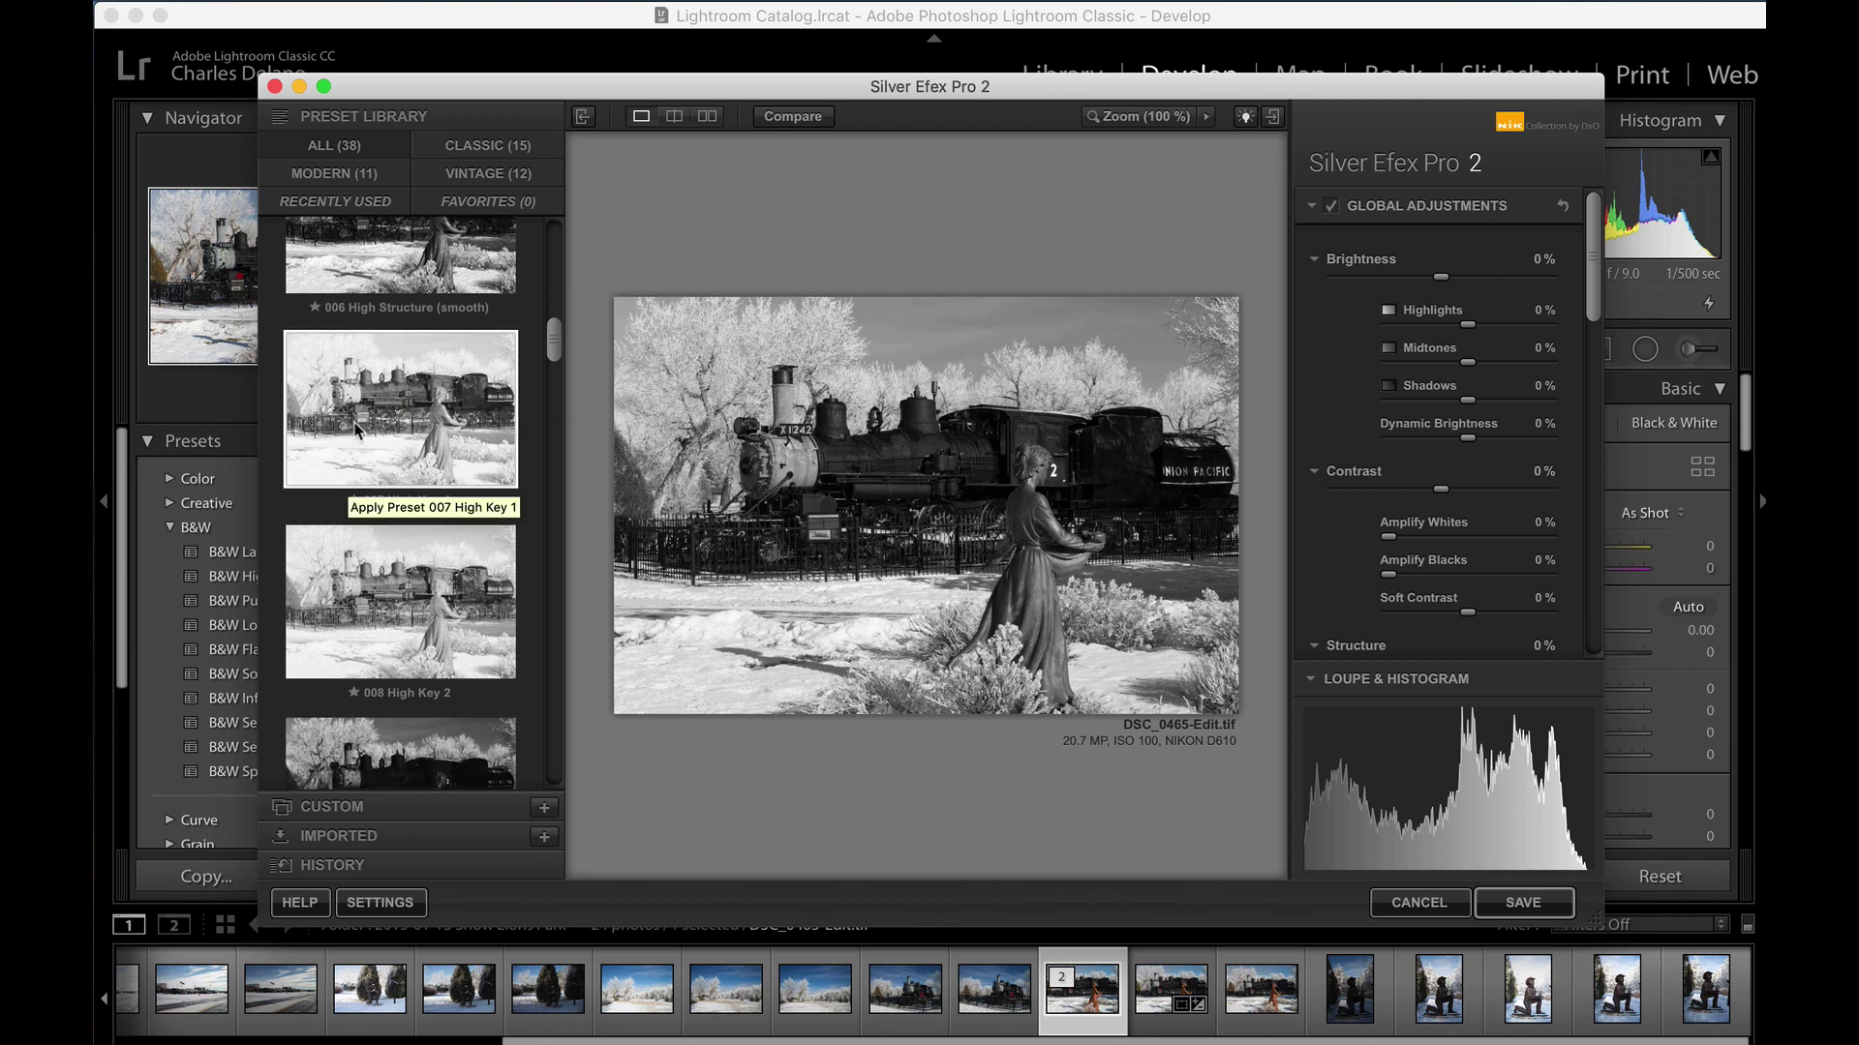
scroll(356, 429, up, 3)
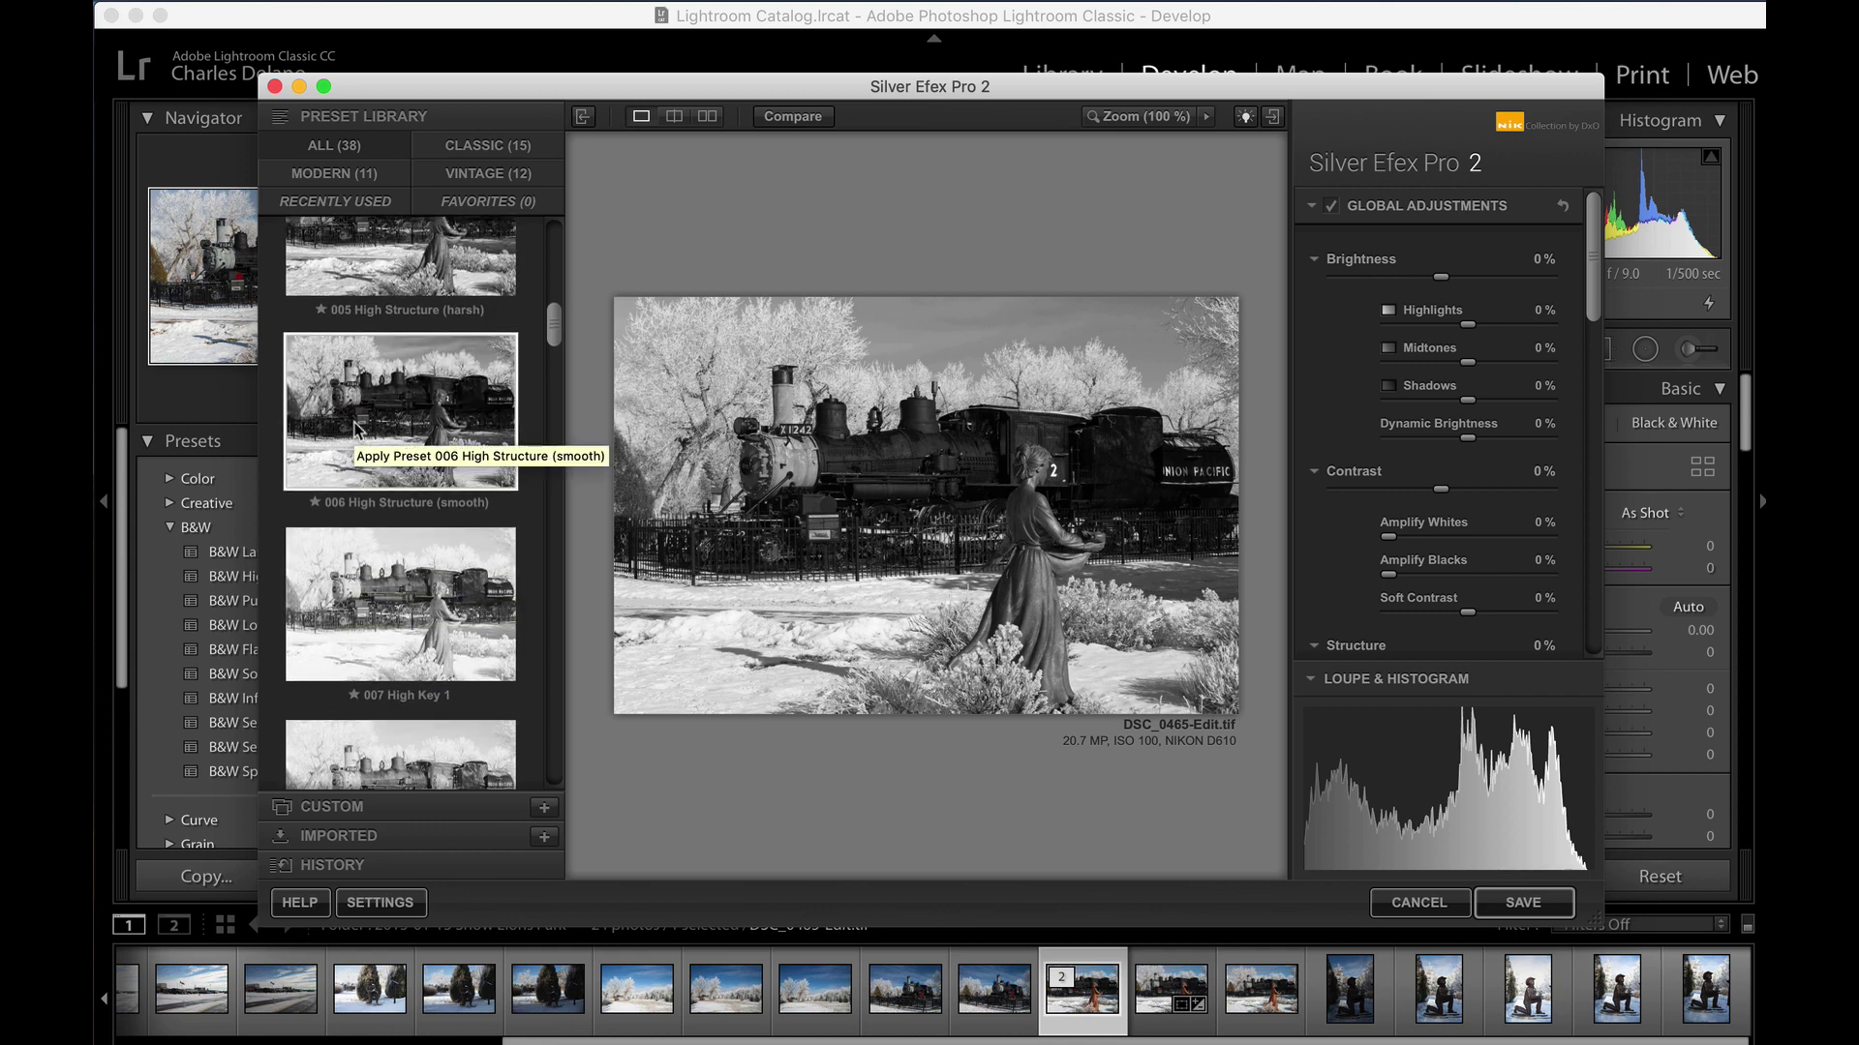
scroll(356, 429, up, 3)
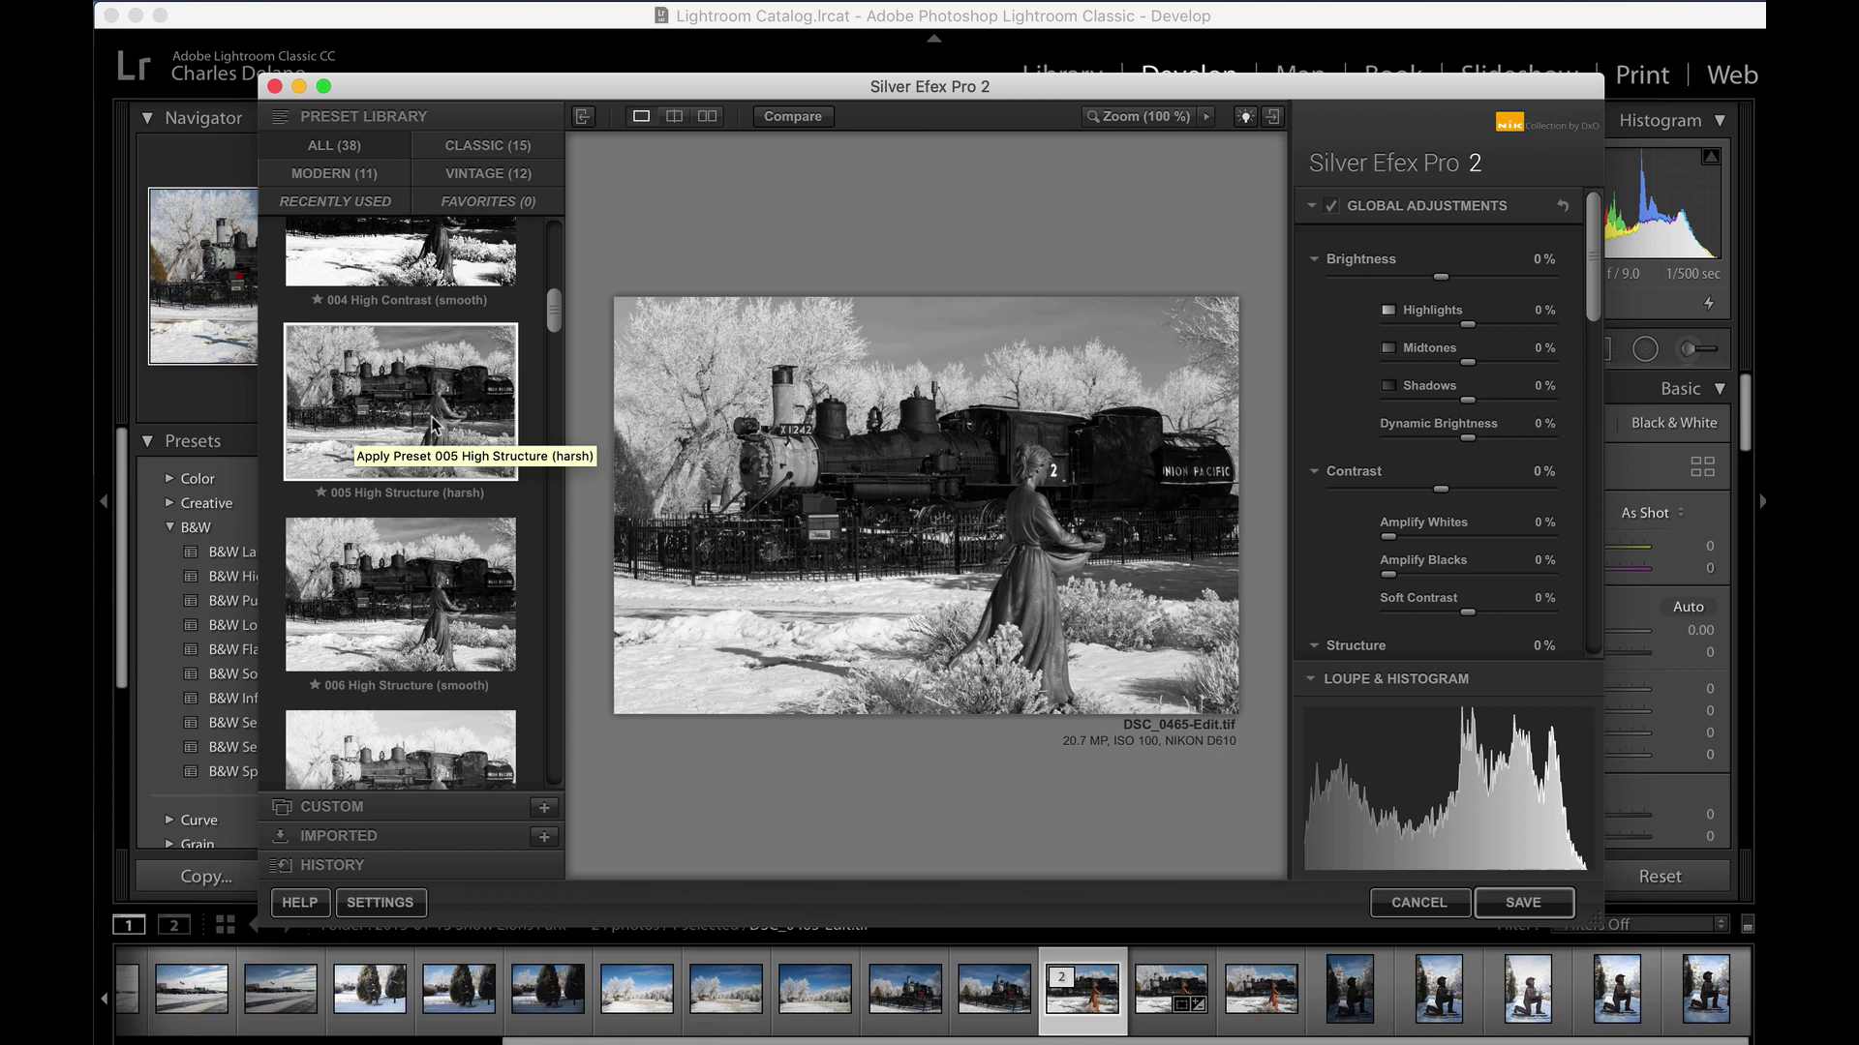
Step: Apply the 005 High Structure (harsh) preset and review its Structure value of 33%
click(375, 418)
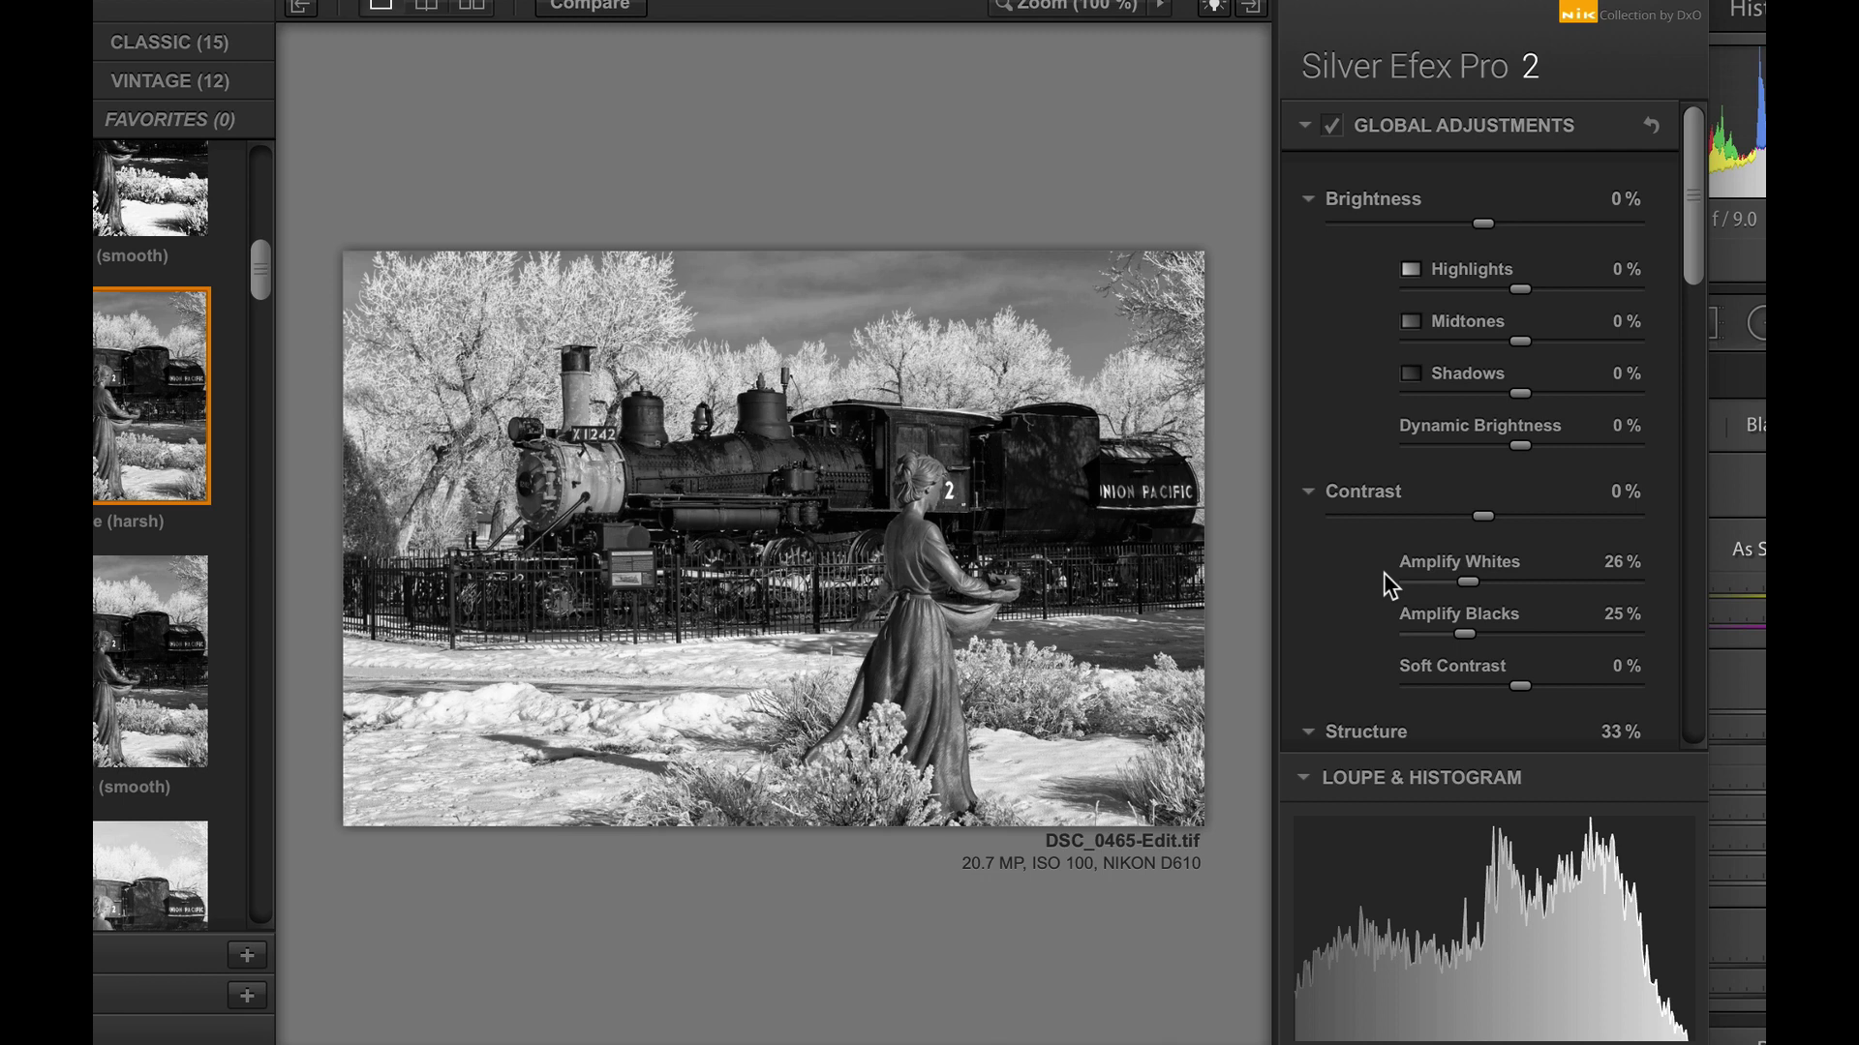
scroll(1381, 567, down, 3)
scroll(1384, 576, down, 1)
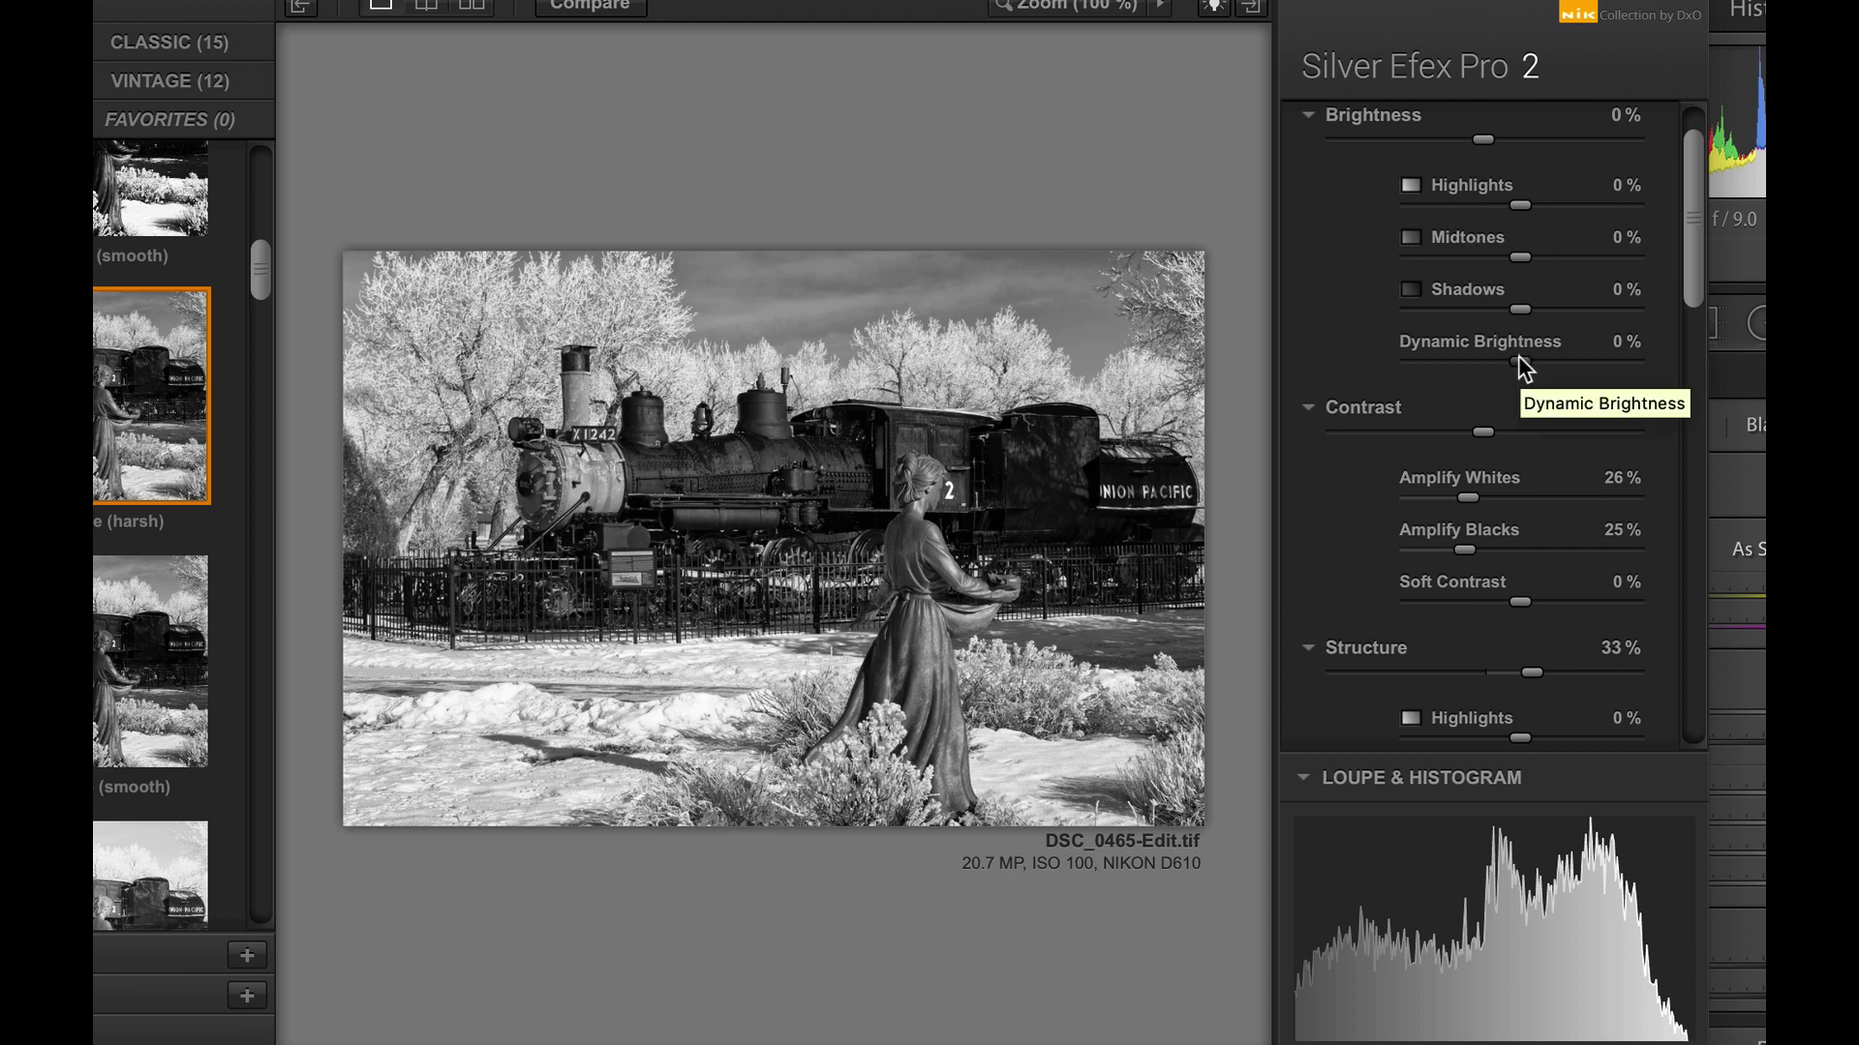
Step: Lower Dynamic Brightness to -11% and lift Brightness Shadows to 36%
mouse_move(1519, 360)
mouse_down()
mouse_move(1496, 367)
mouse_move(1566, 371)
mouse_move(1508, 368)
mouse_up()
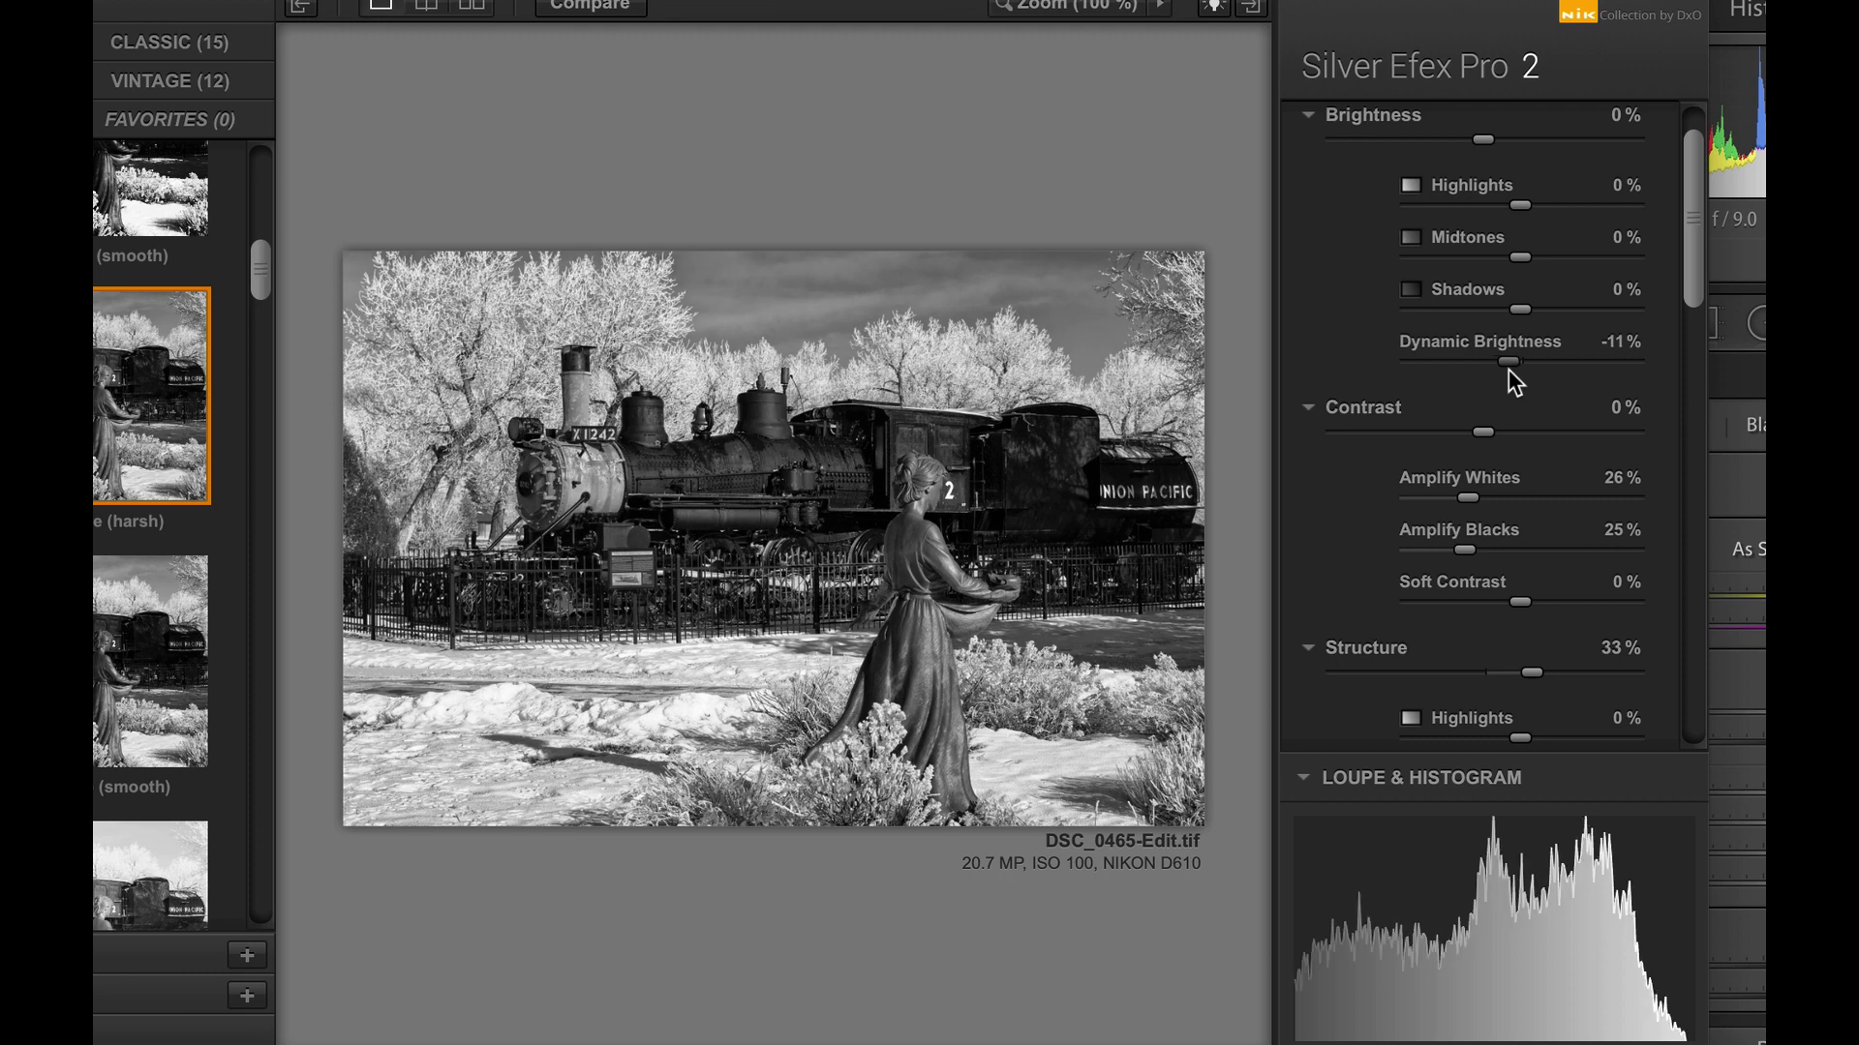
mouse_move(1534, 934)
drag(1520, 309, 1559, 312)
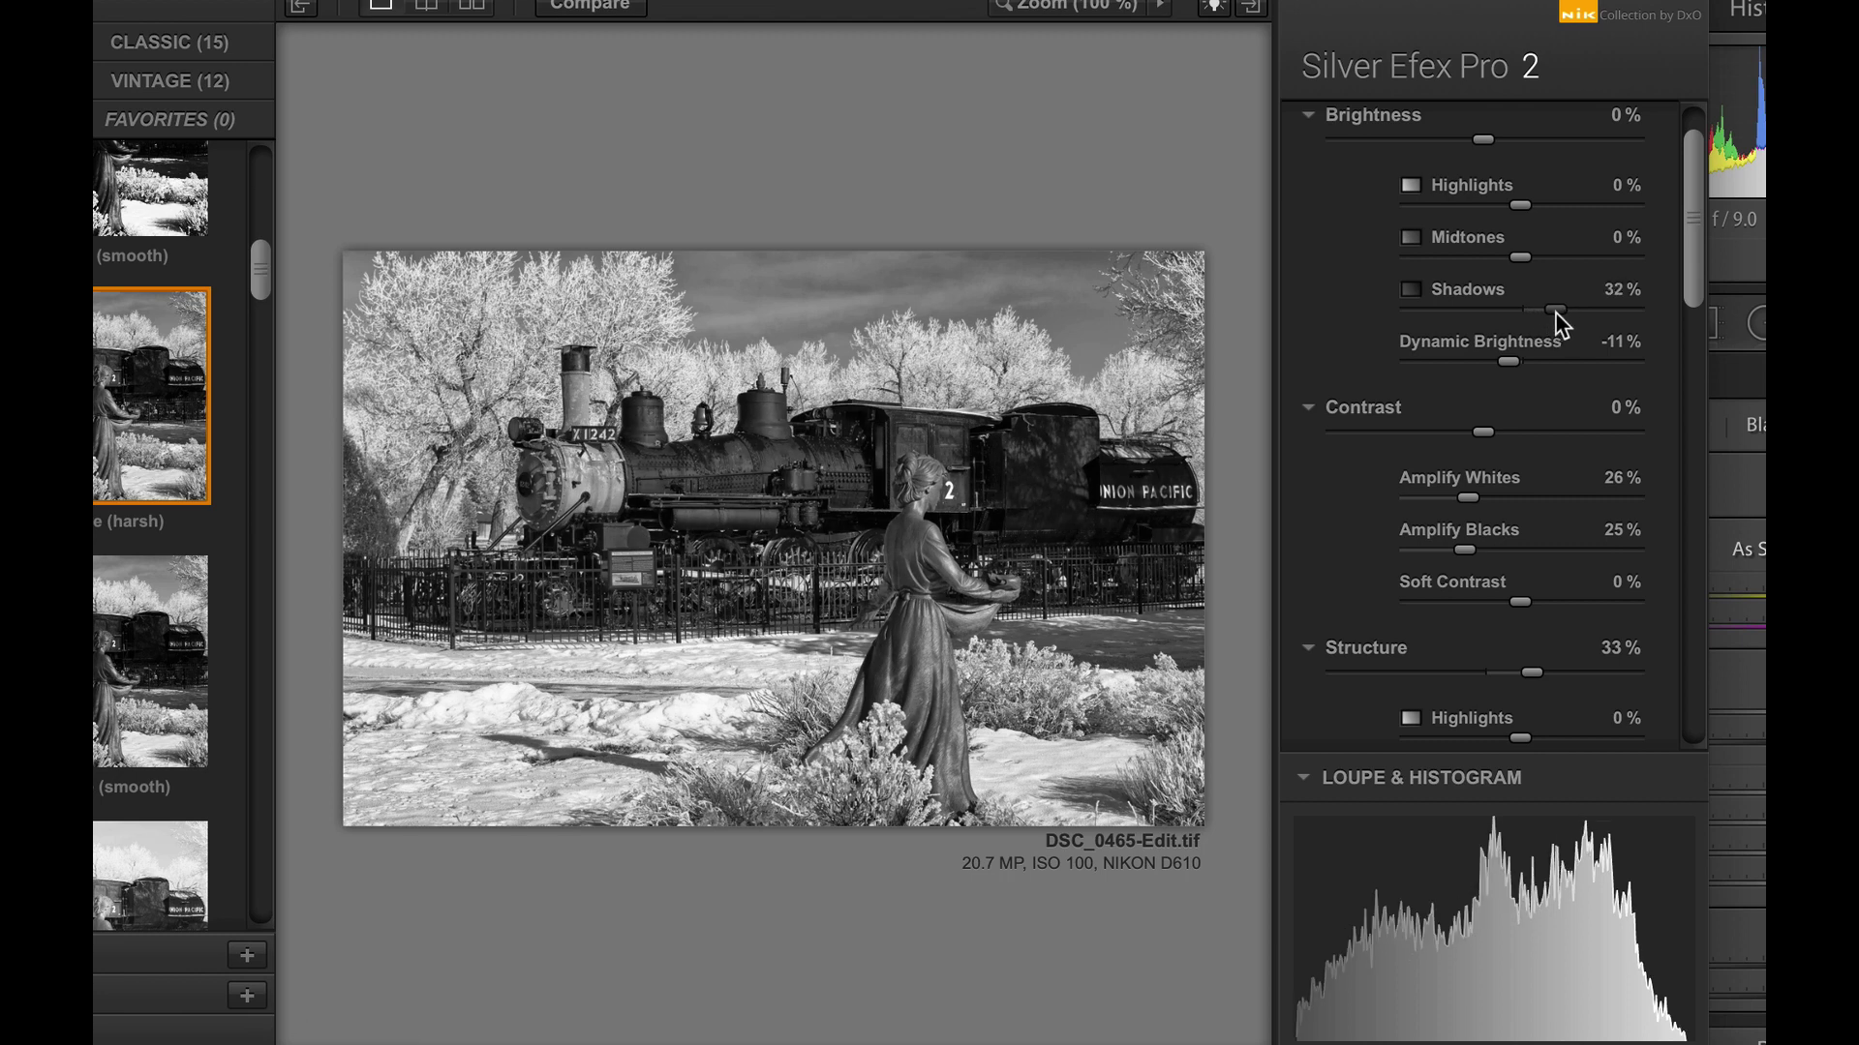
mouse_move(1393, 960)
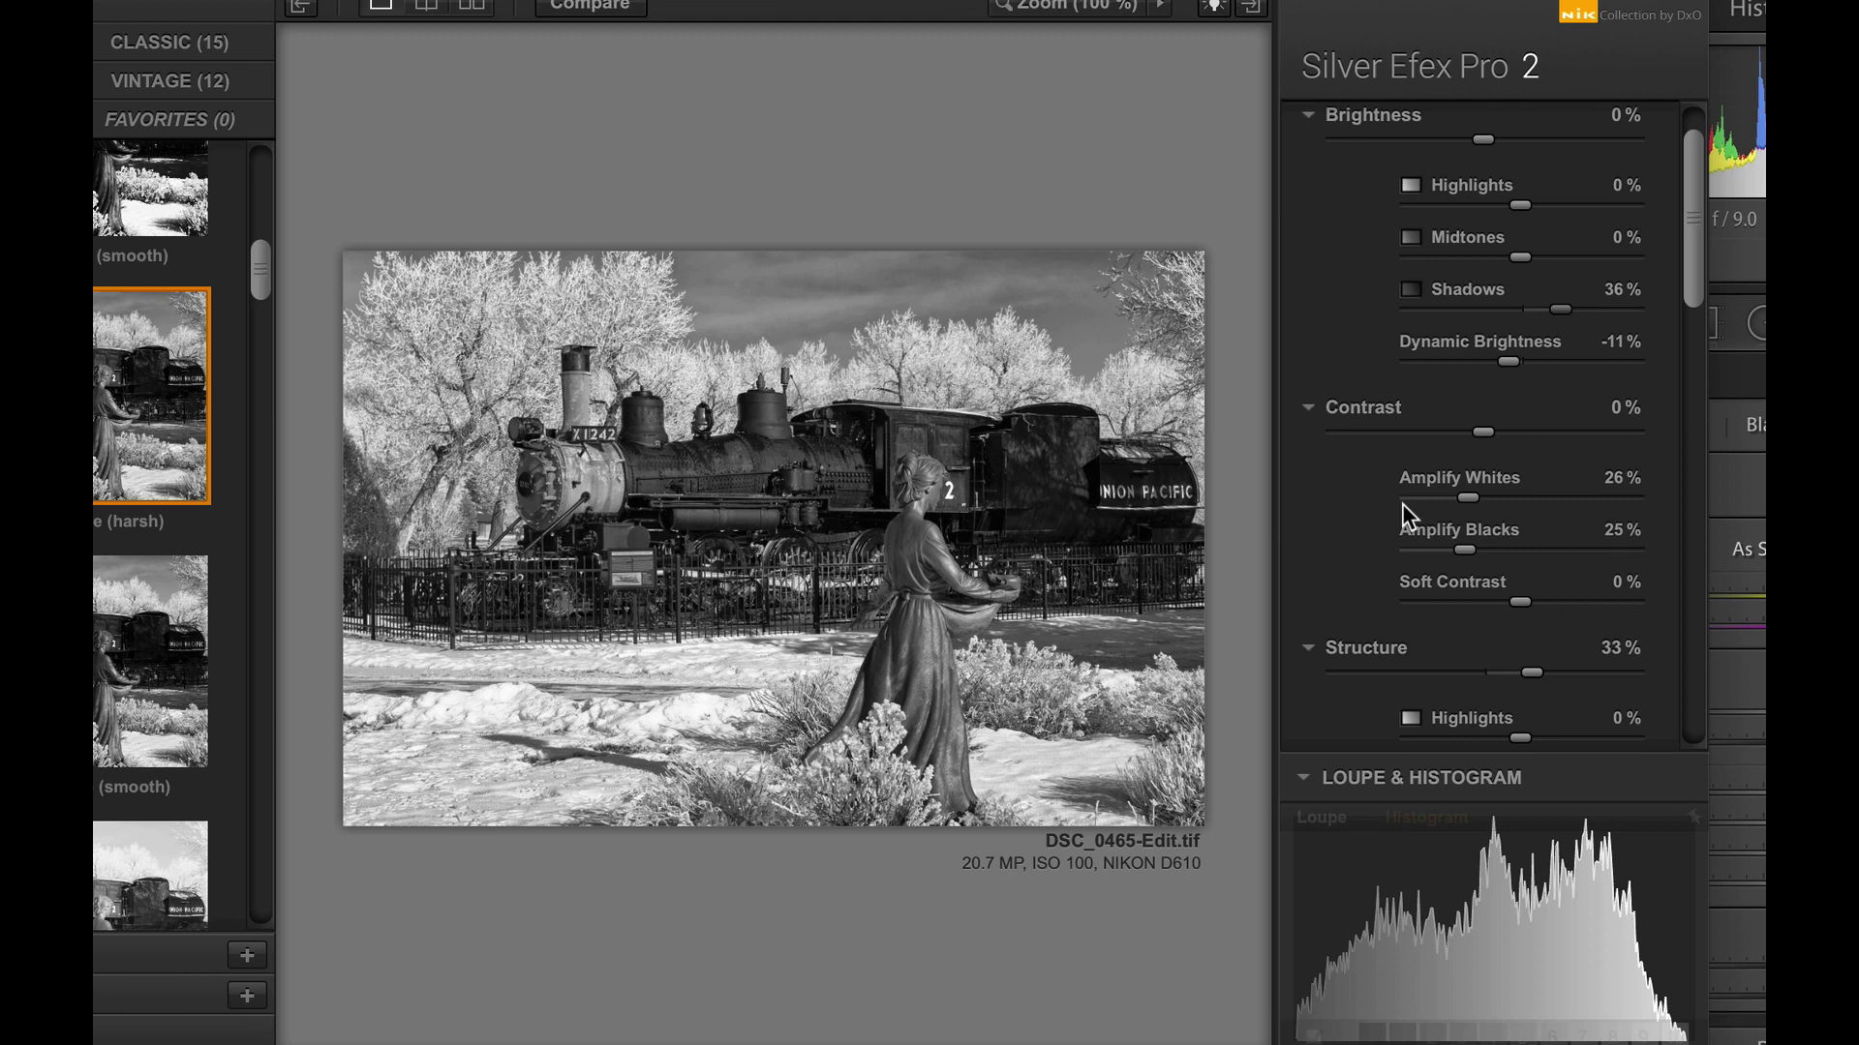
scroll(1402, 504, down, 3)
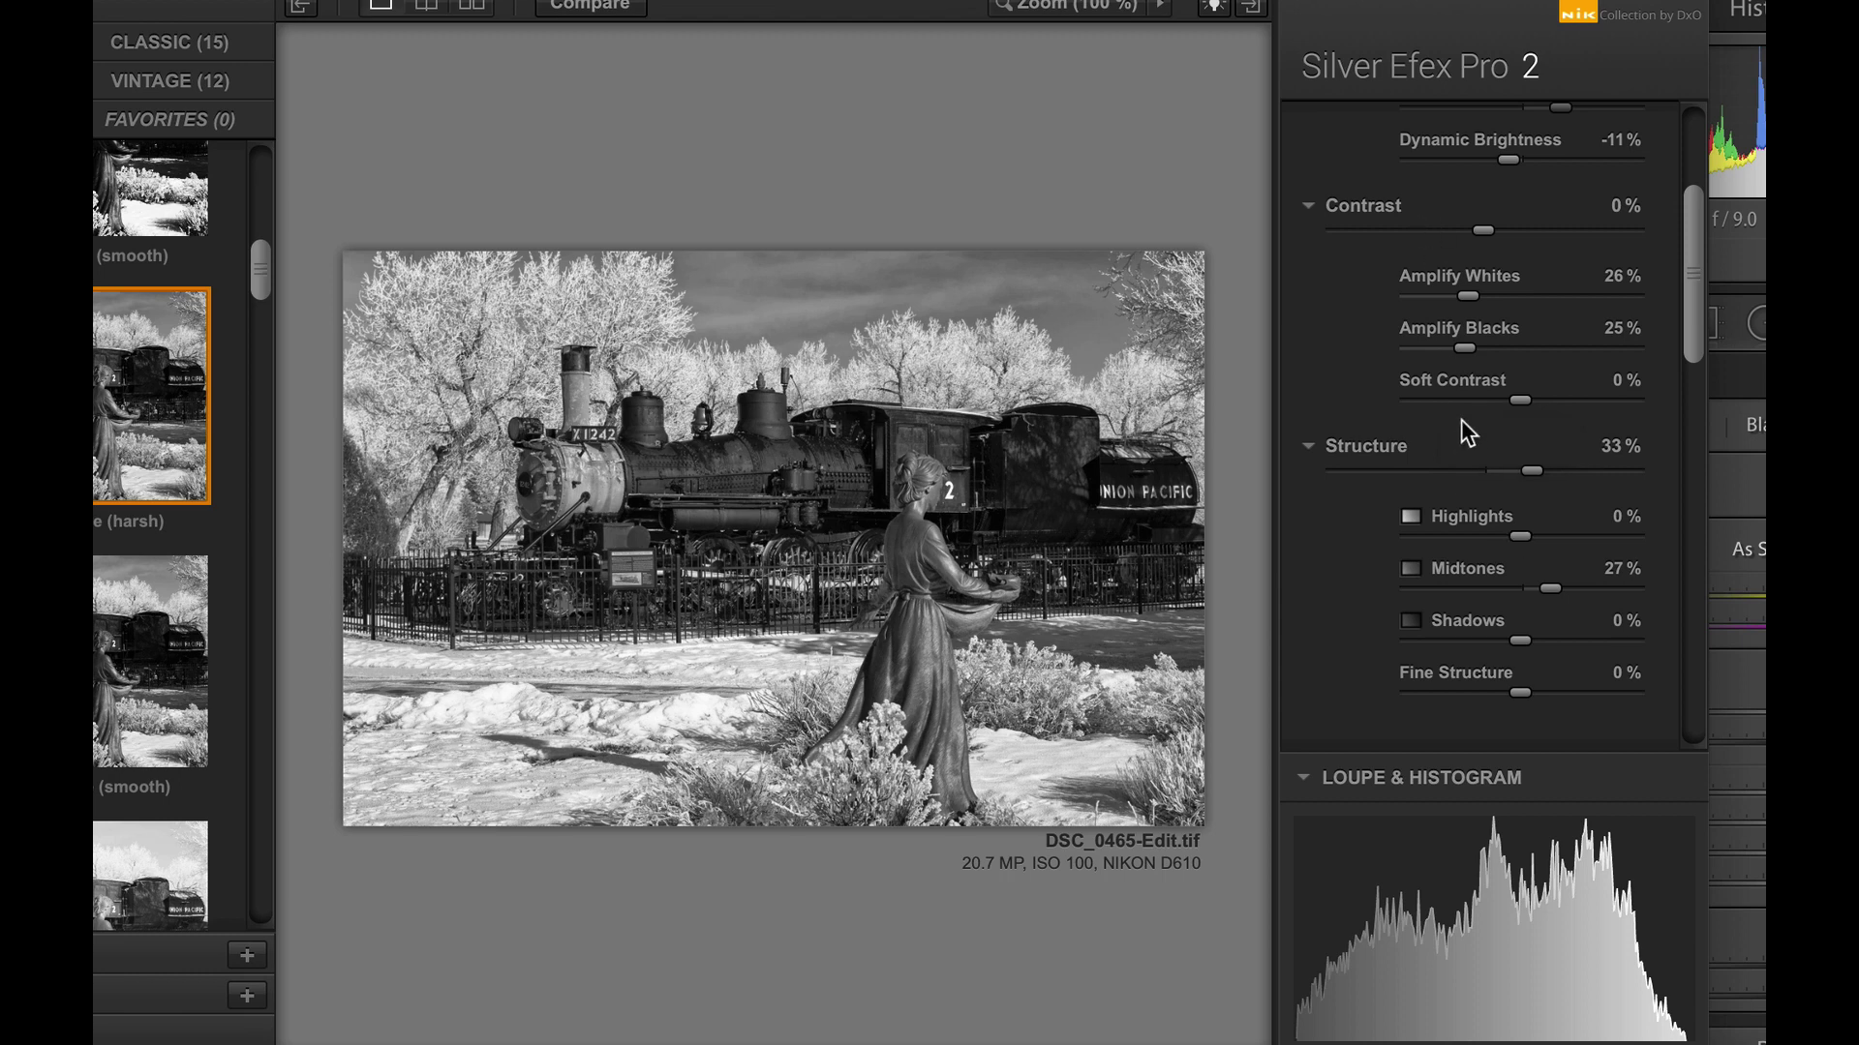
Step: Raise Structure Shadows to 53% and Fine Structure to 19%
scroll(1460, 420, down, 3)
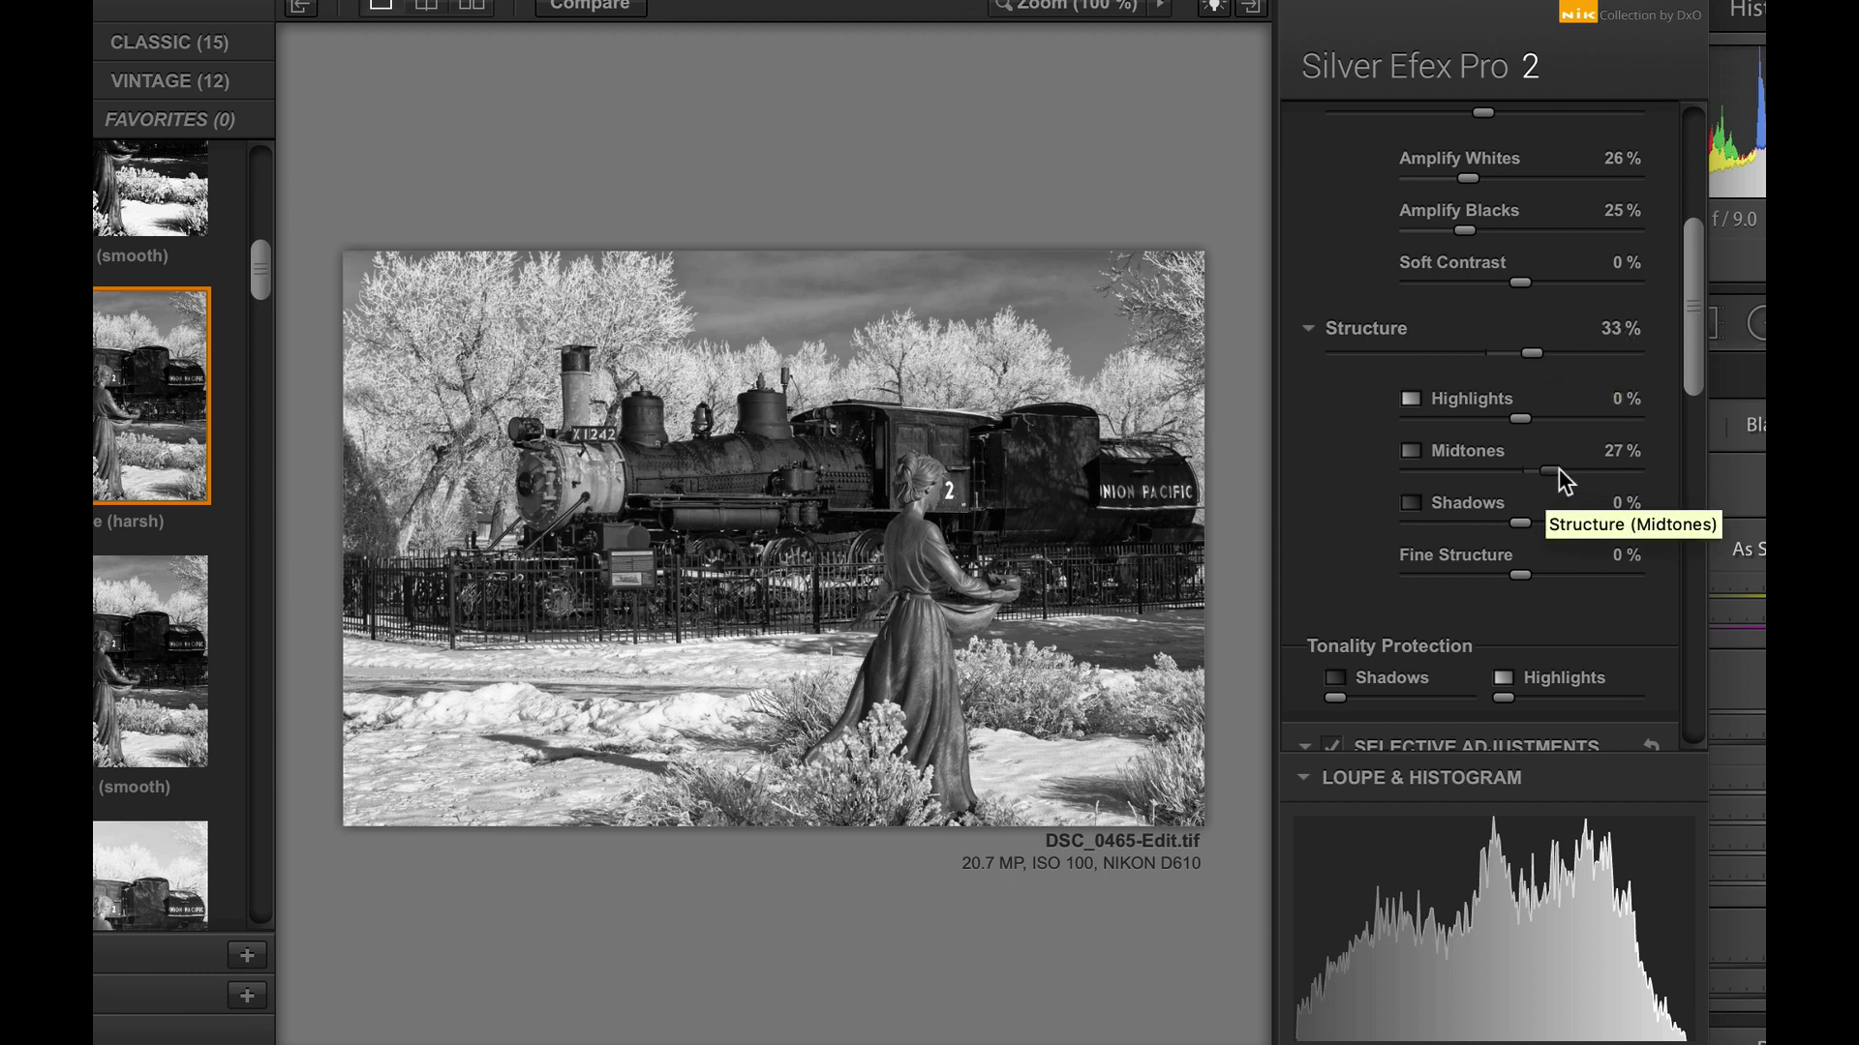
drag(1520, 523, 1597, 527)
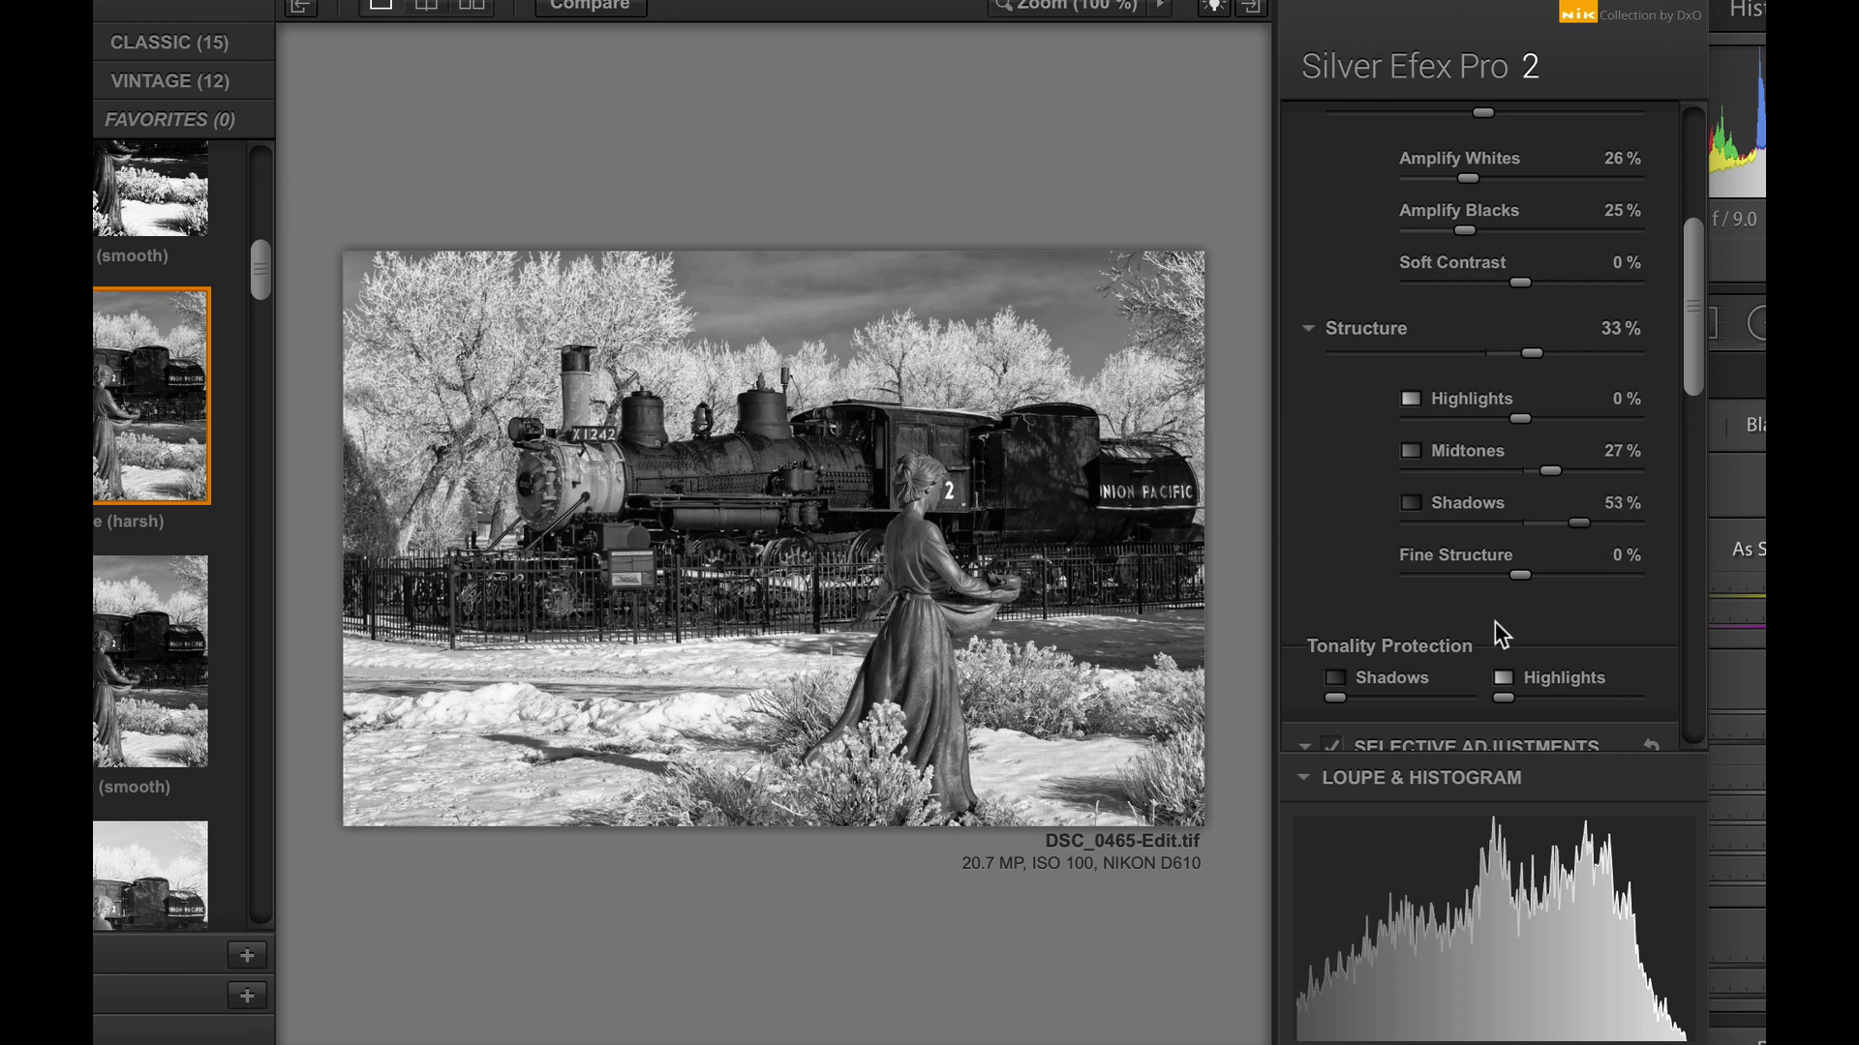
drag(1521, 575, 1542, 578)
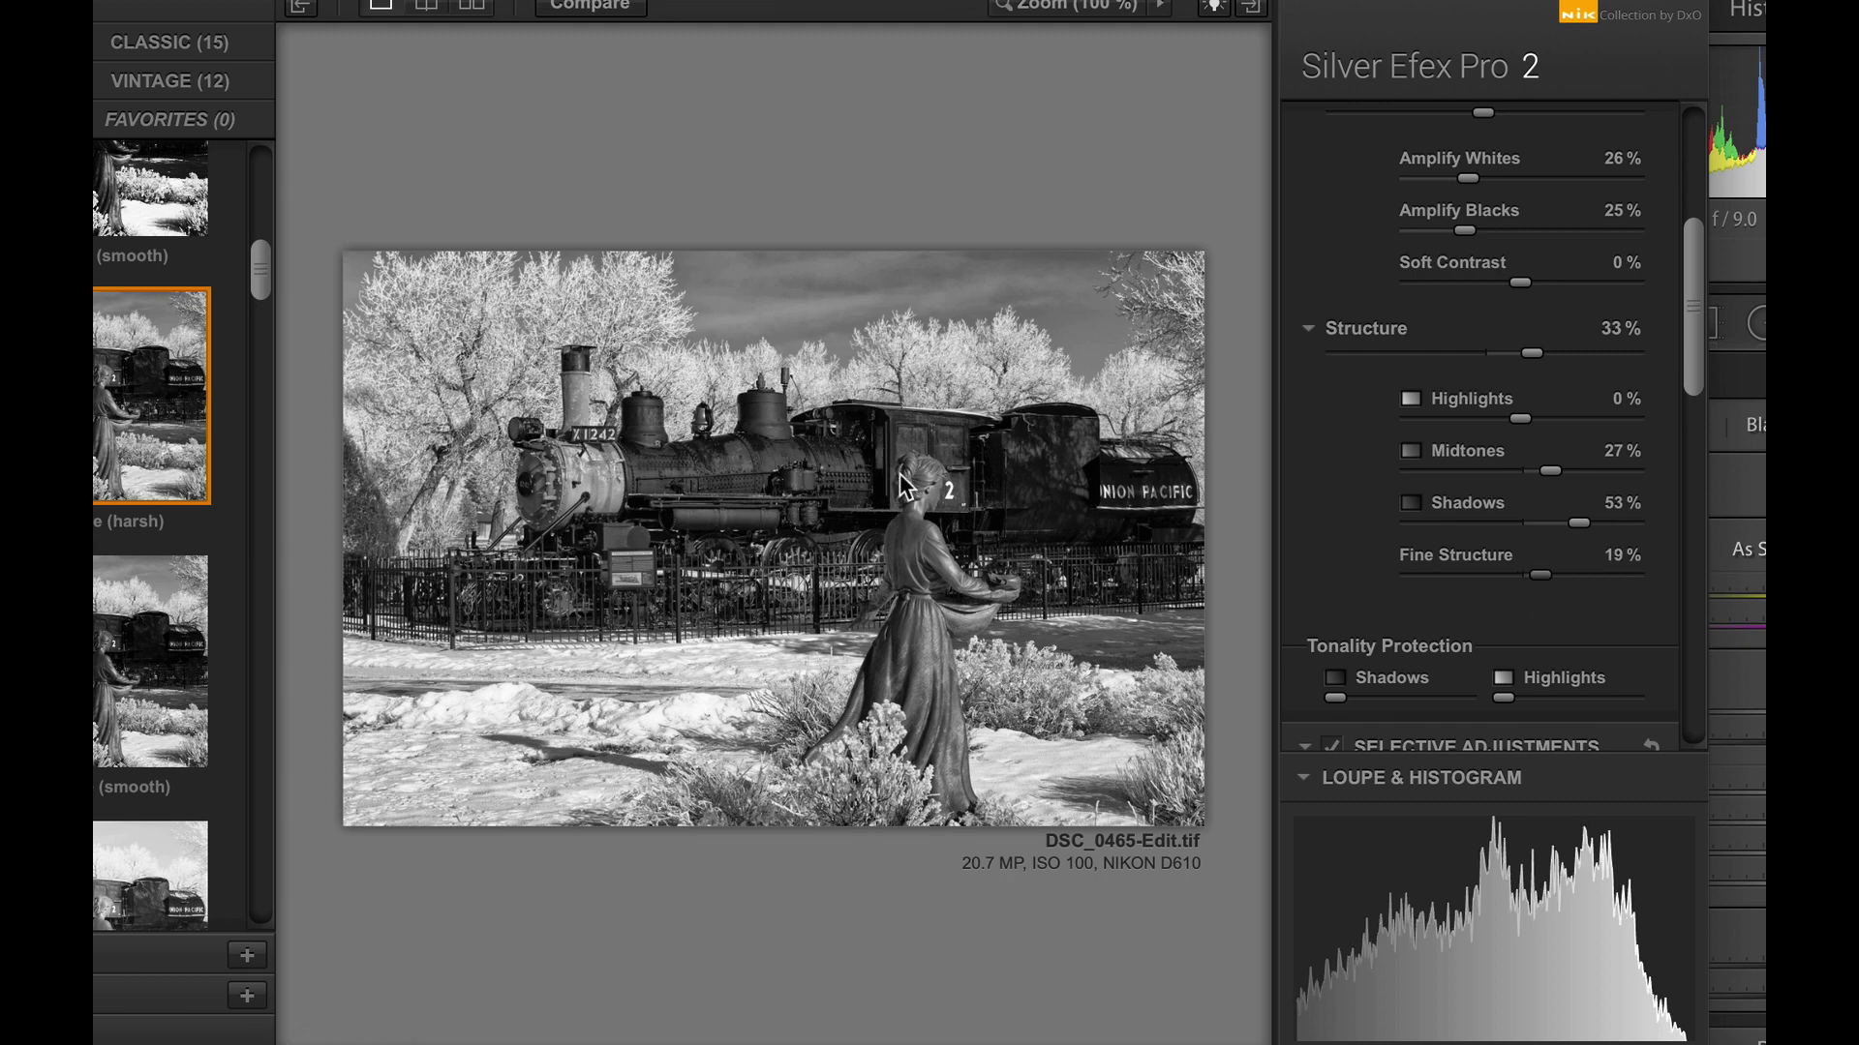
scroll(1294, 573, down, 3)
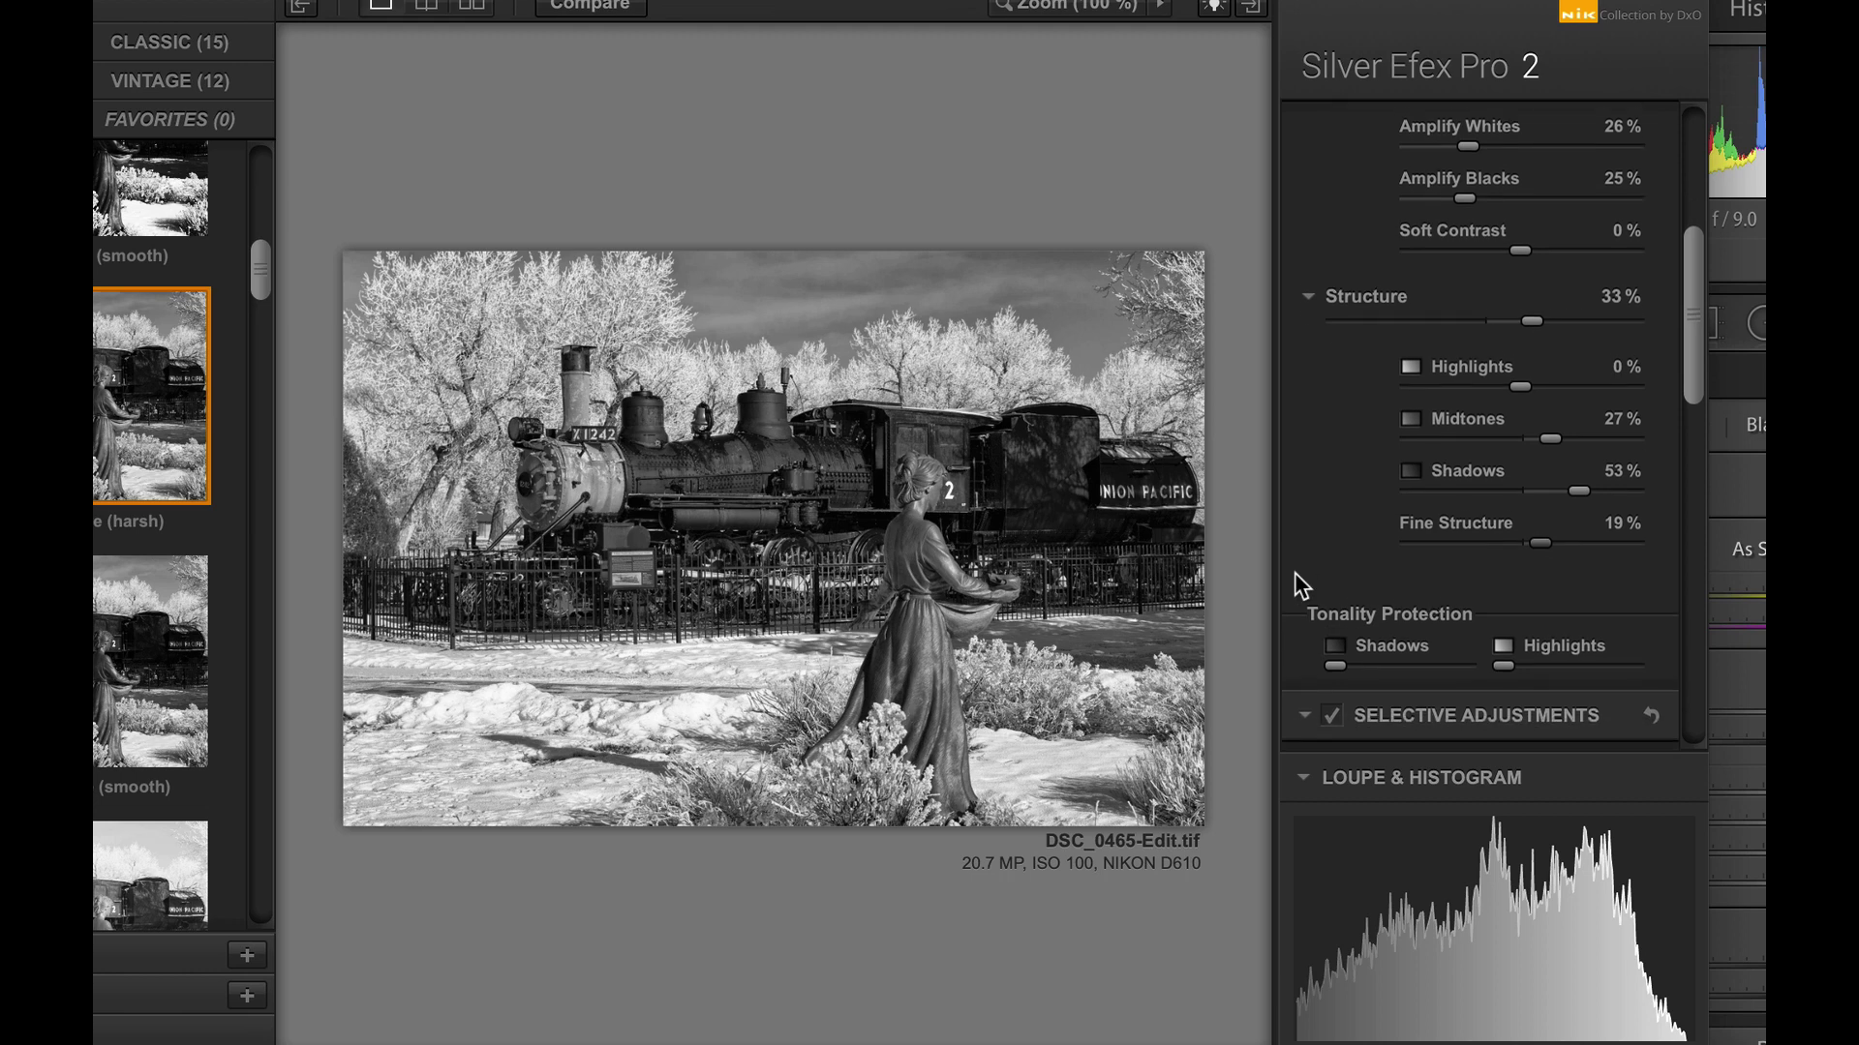
scroll(1302, 557, down, 3)
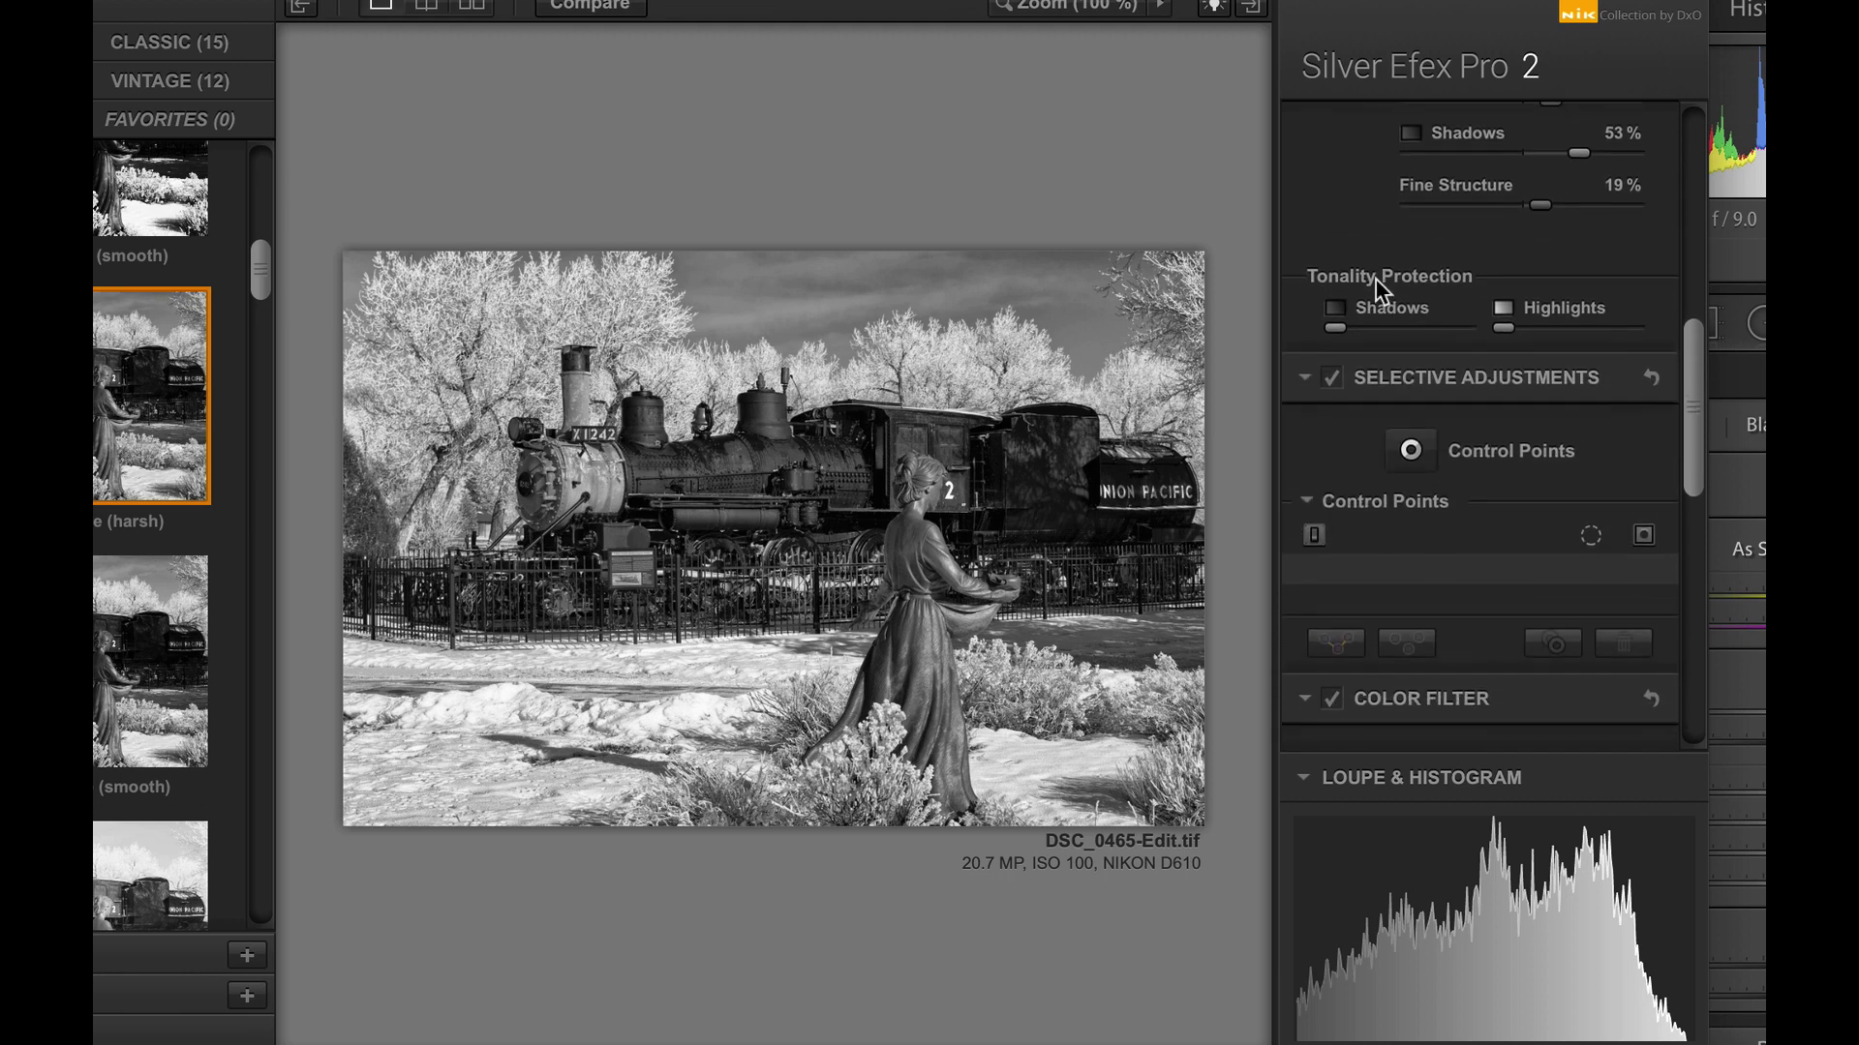
Step: Add Control Point 1 on the locomotive's tender and raise its contrast to 29%
mouse_move(1563, 871)
click(1408, 453)
click(1110, 471)
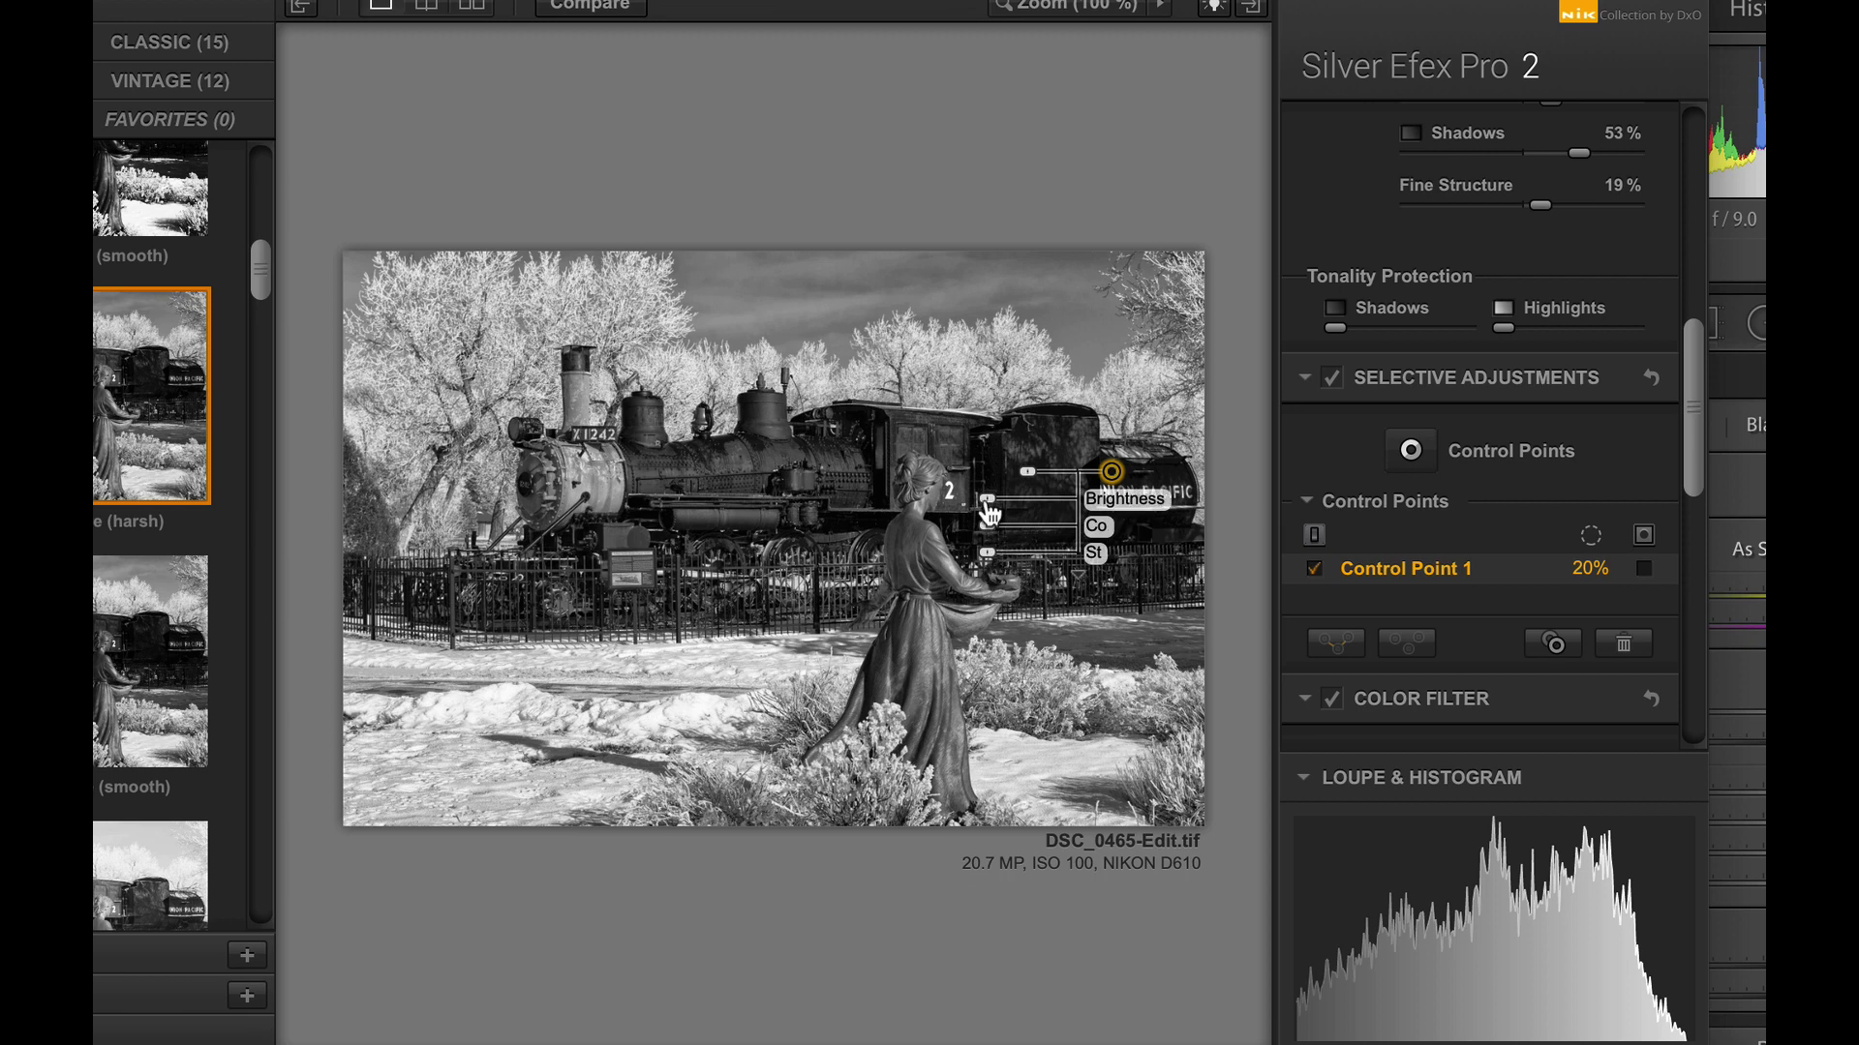
mouse_move(989, 500)
mouse_down()
mouse_move(954, 500)
mouse_move(973, 493)
mouse_up()
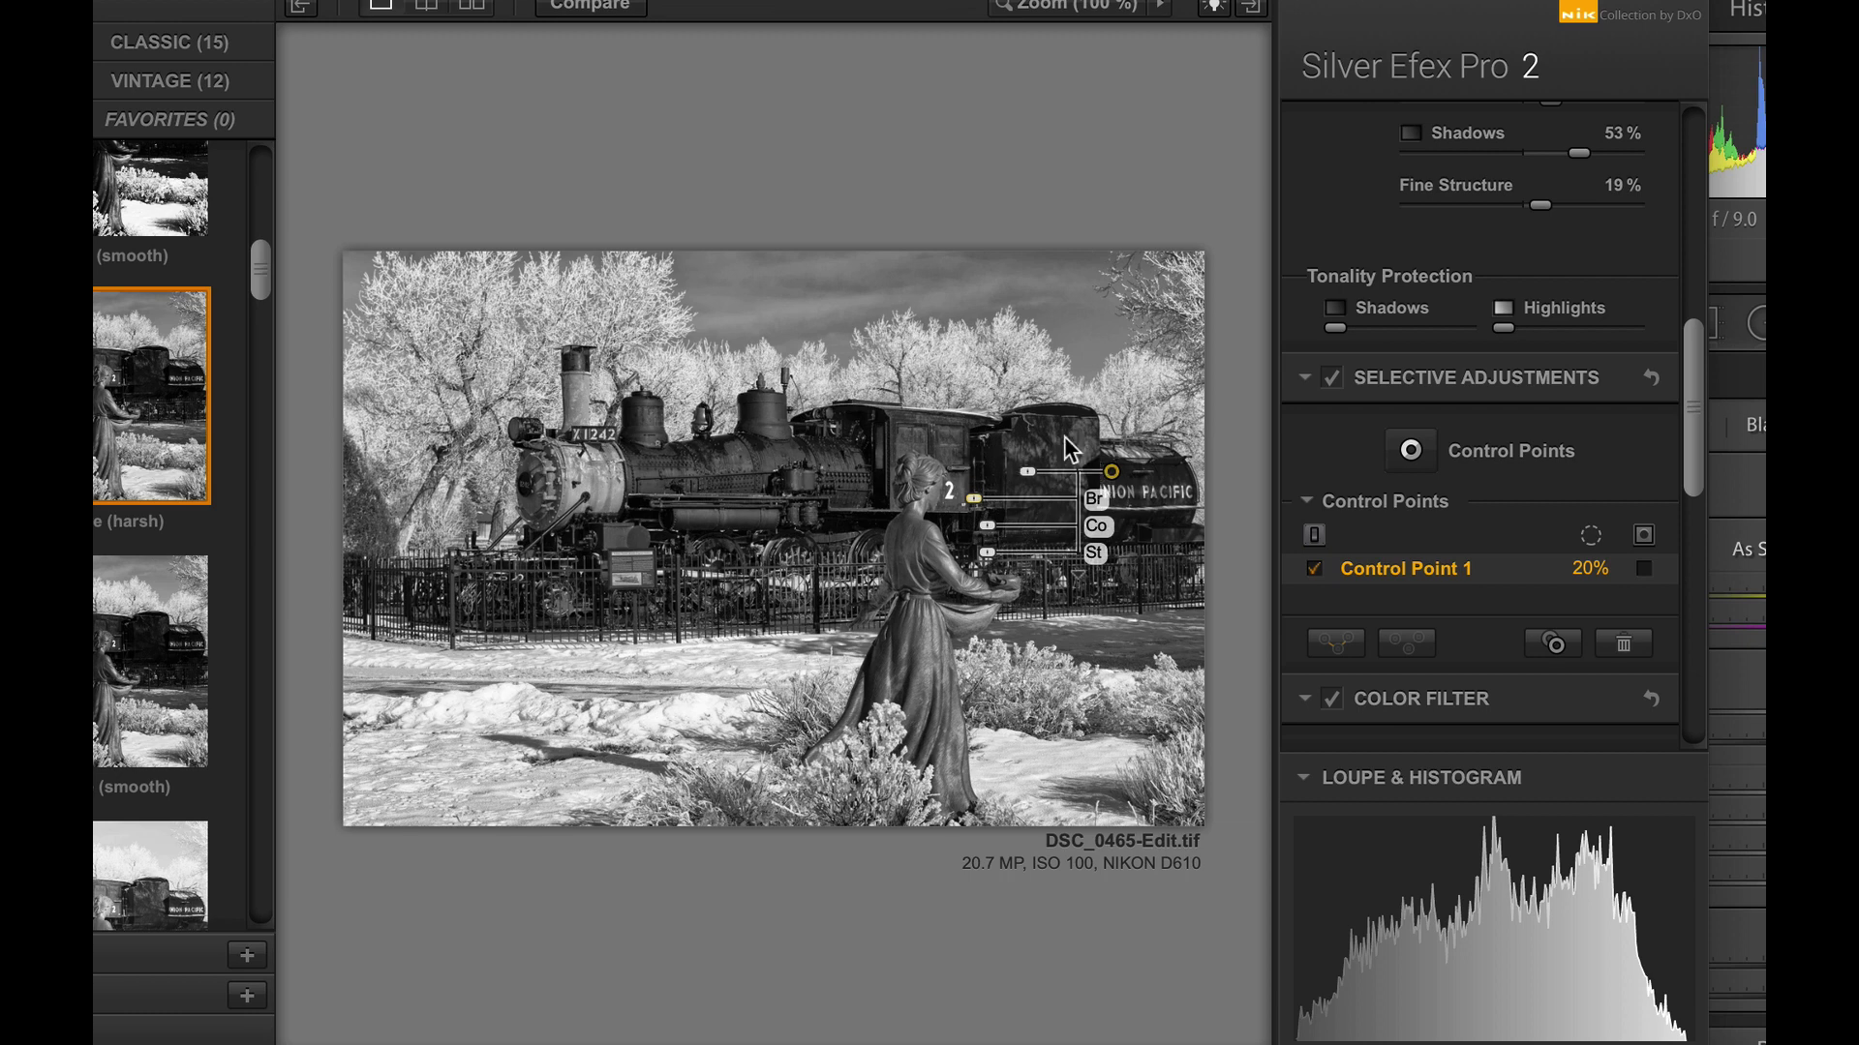
drag(987, 528, 971, 535)
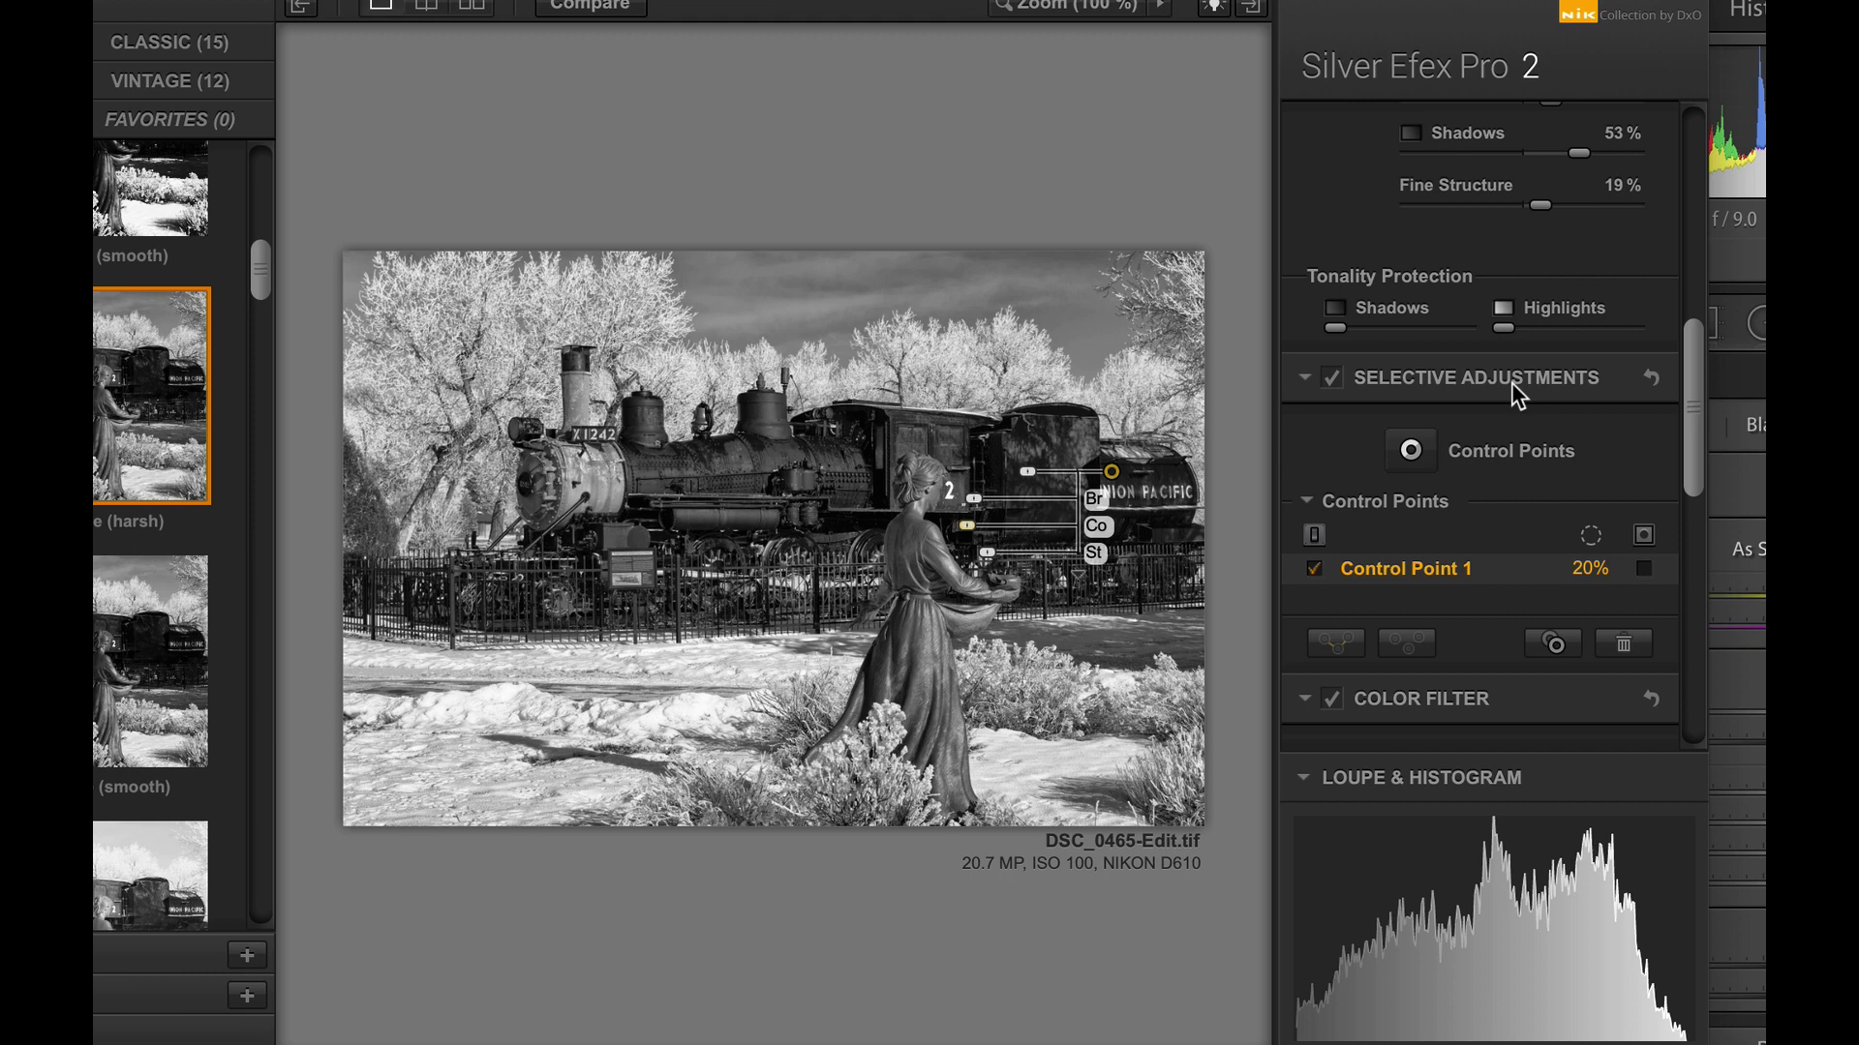
scroll(1512, 382, down, 3)
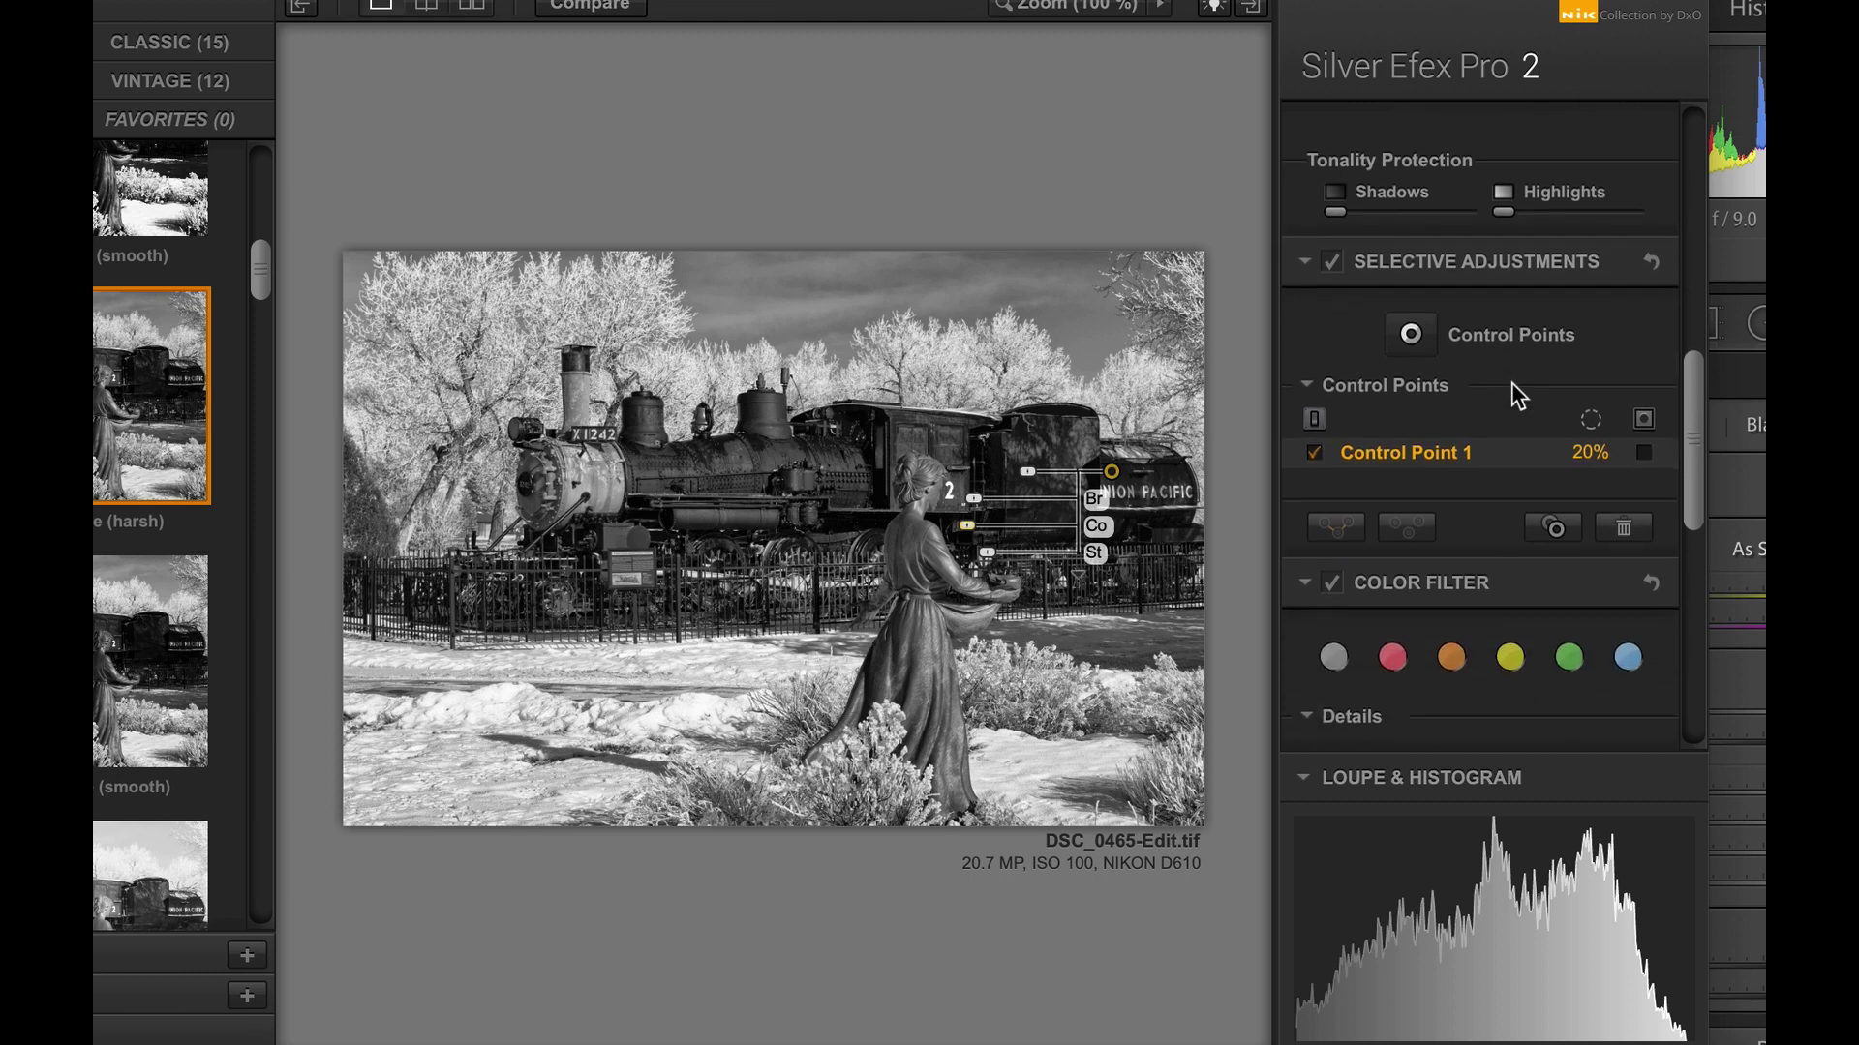
scroll(1512, 381, down, 4)
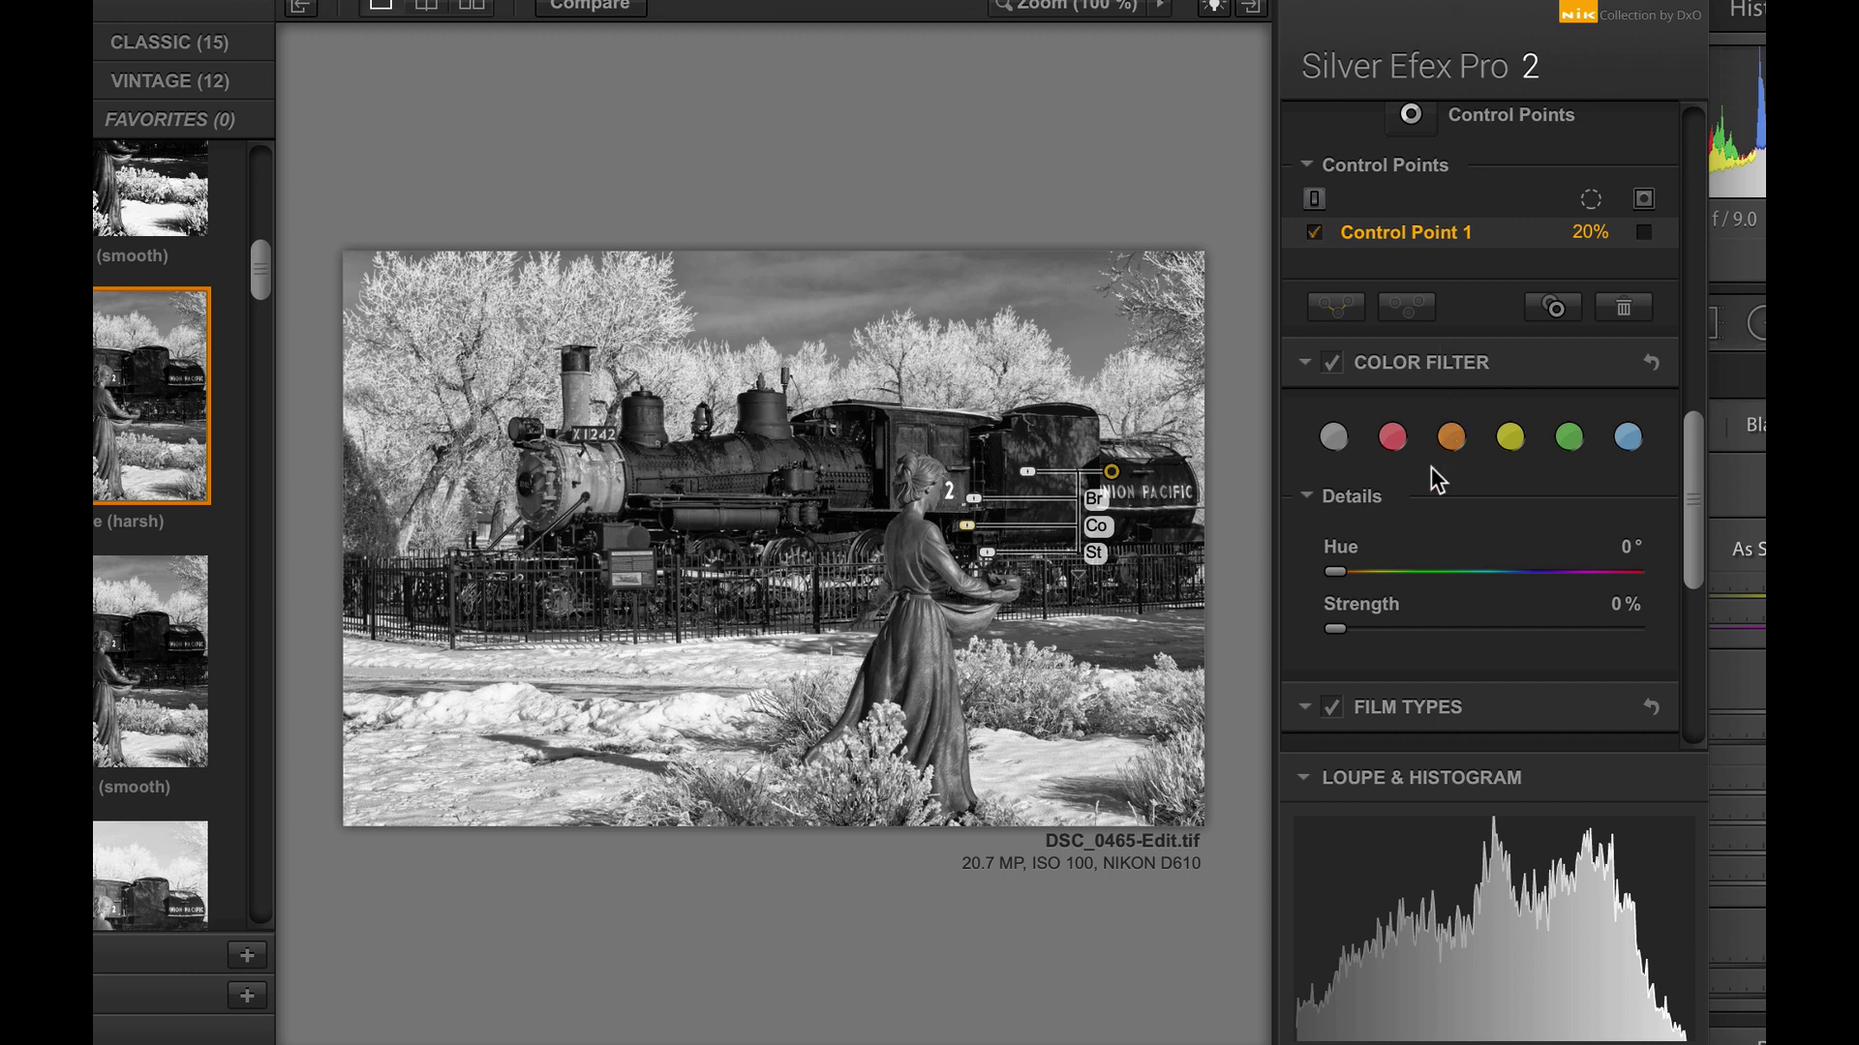
scroll(1431, 467, down, 3)
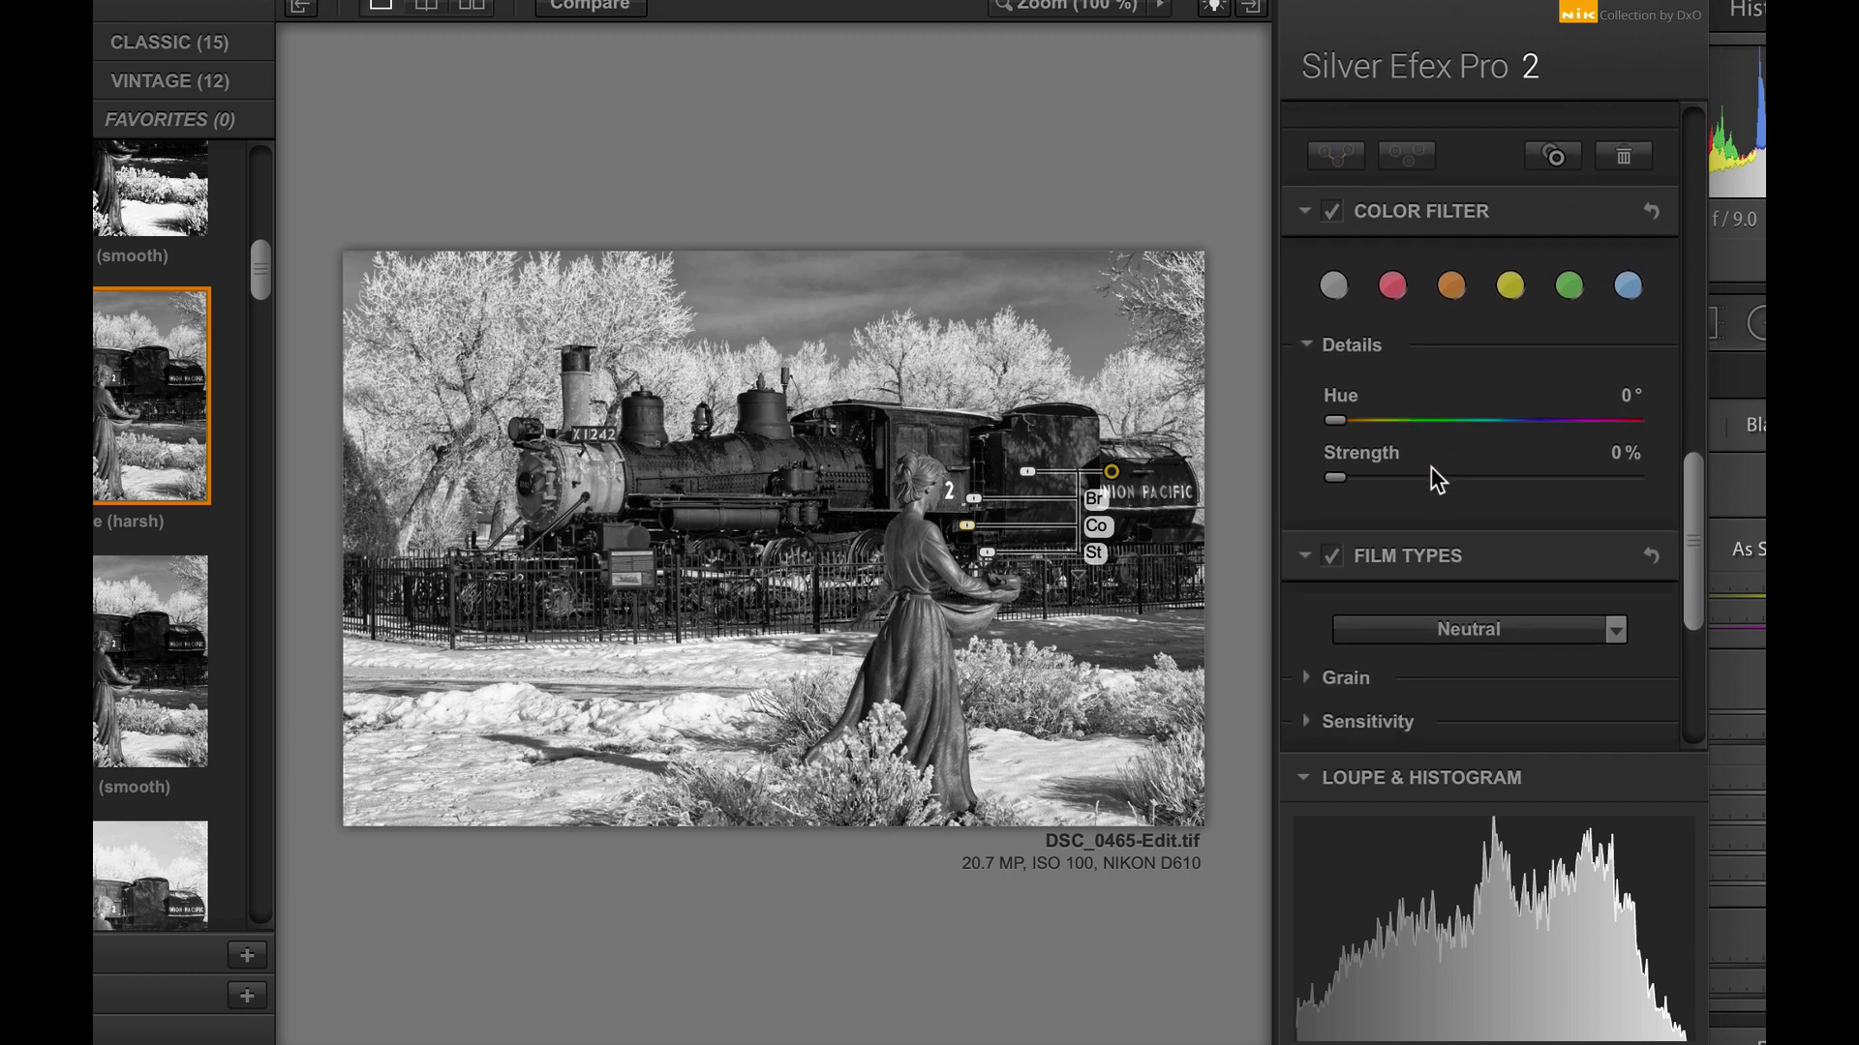
scroll(1431, 467, down, 1)
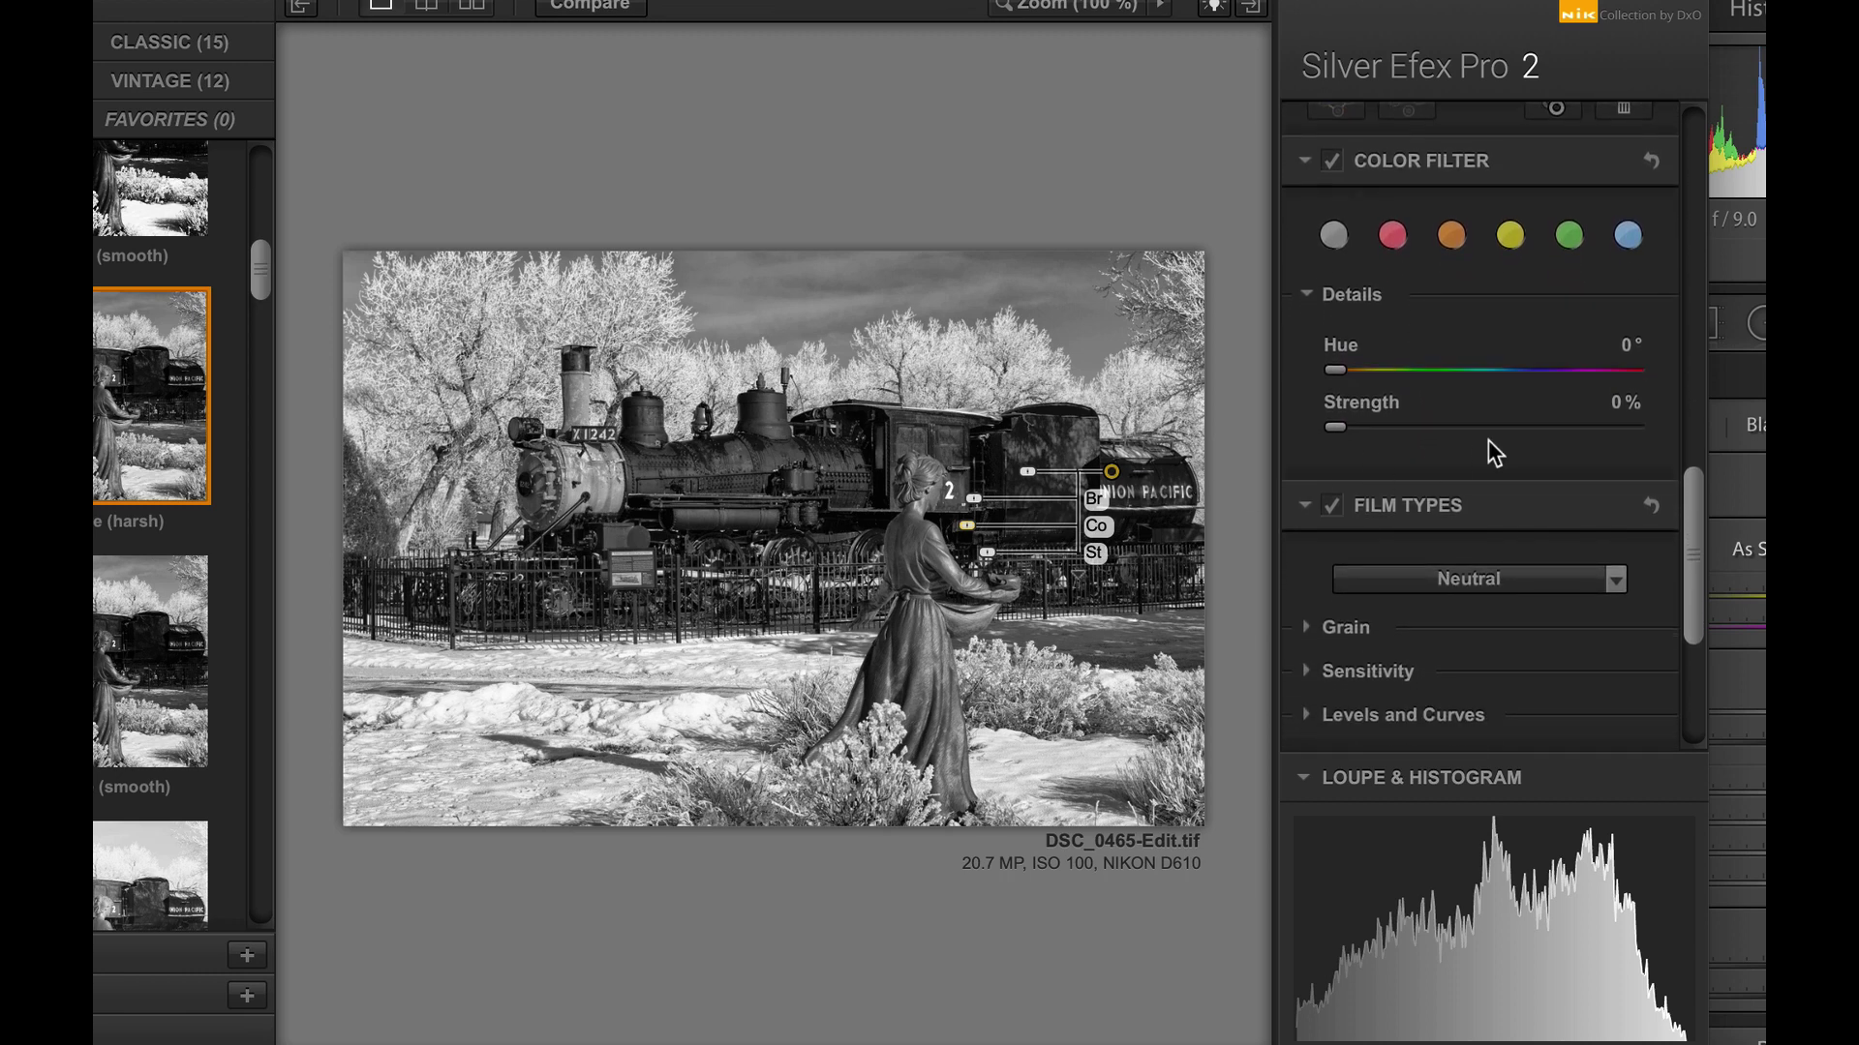
scroll(1491, 447, down, 5)
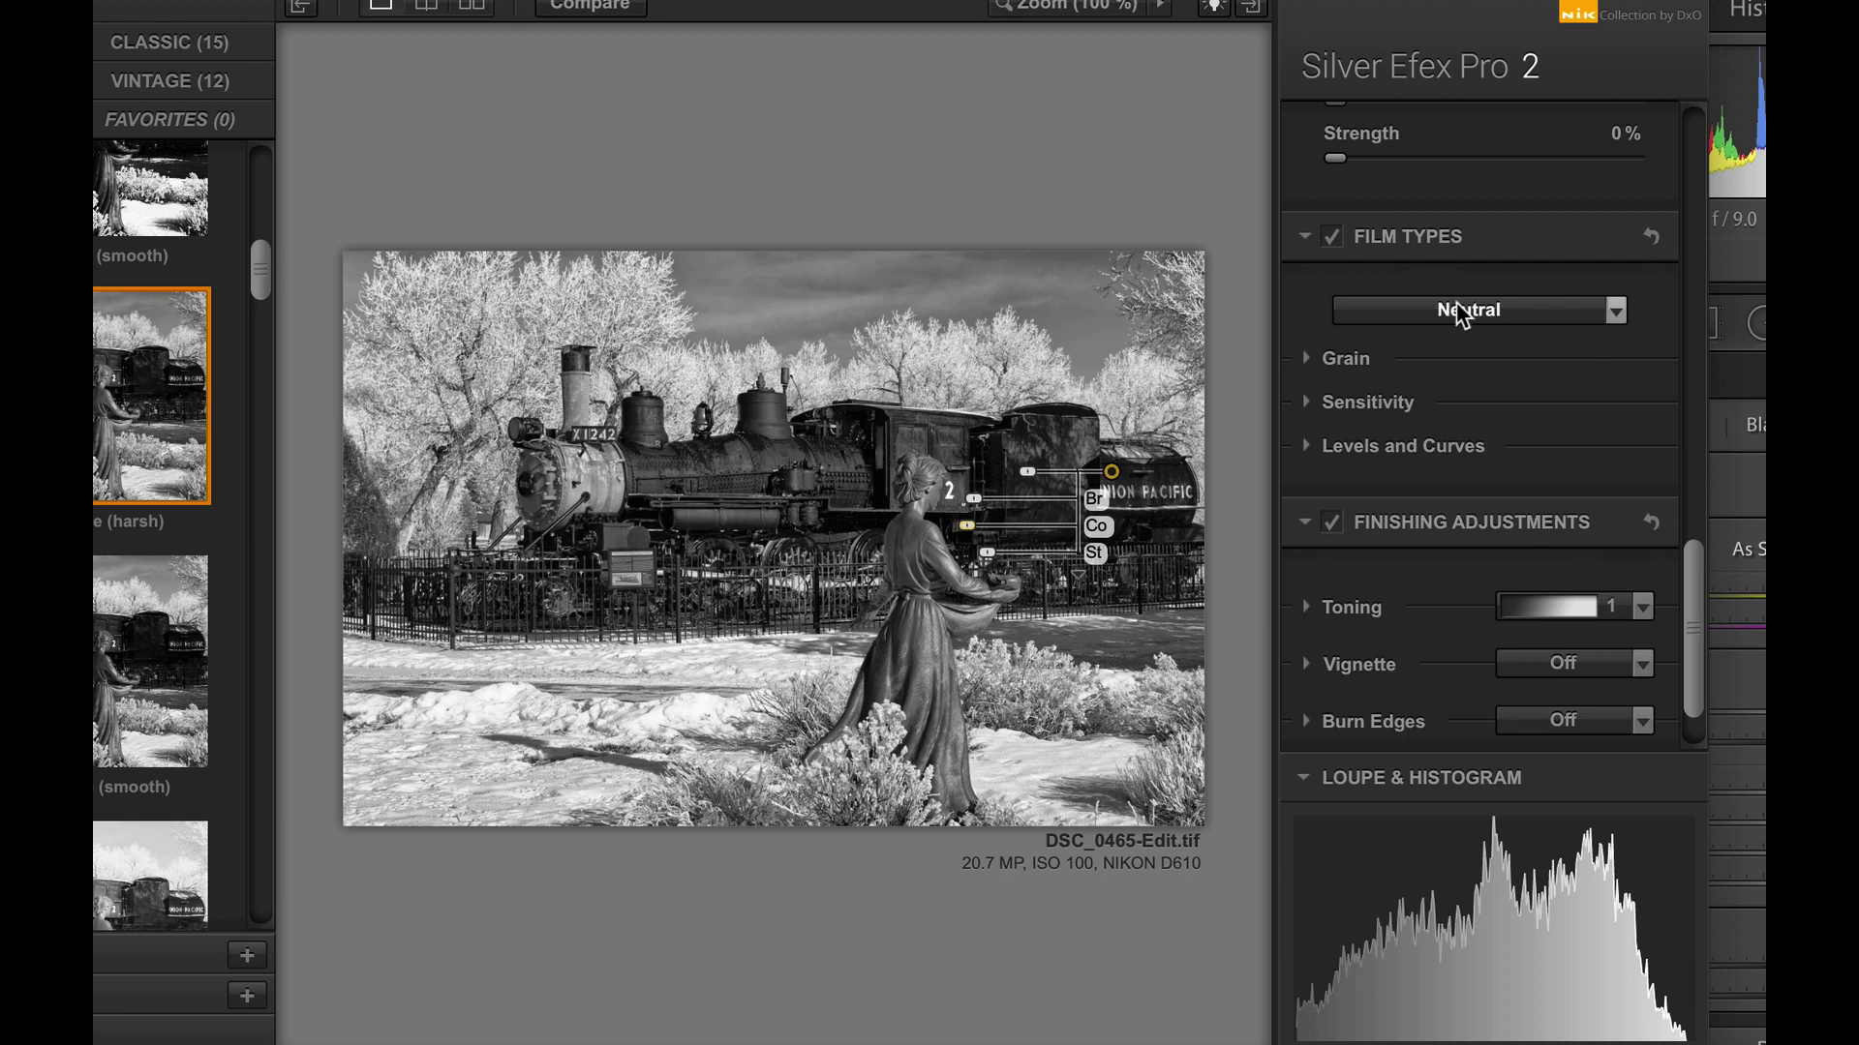
Step: Apply the Fuji Neopan ACROS 100 film type in place of Neutral
click(1309, 357)
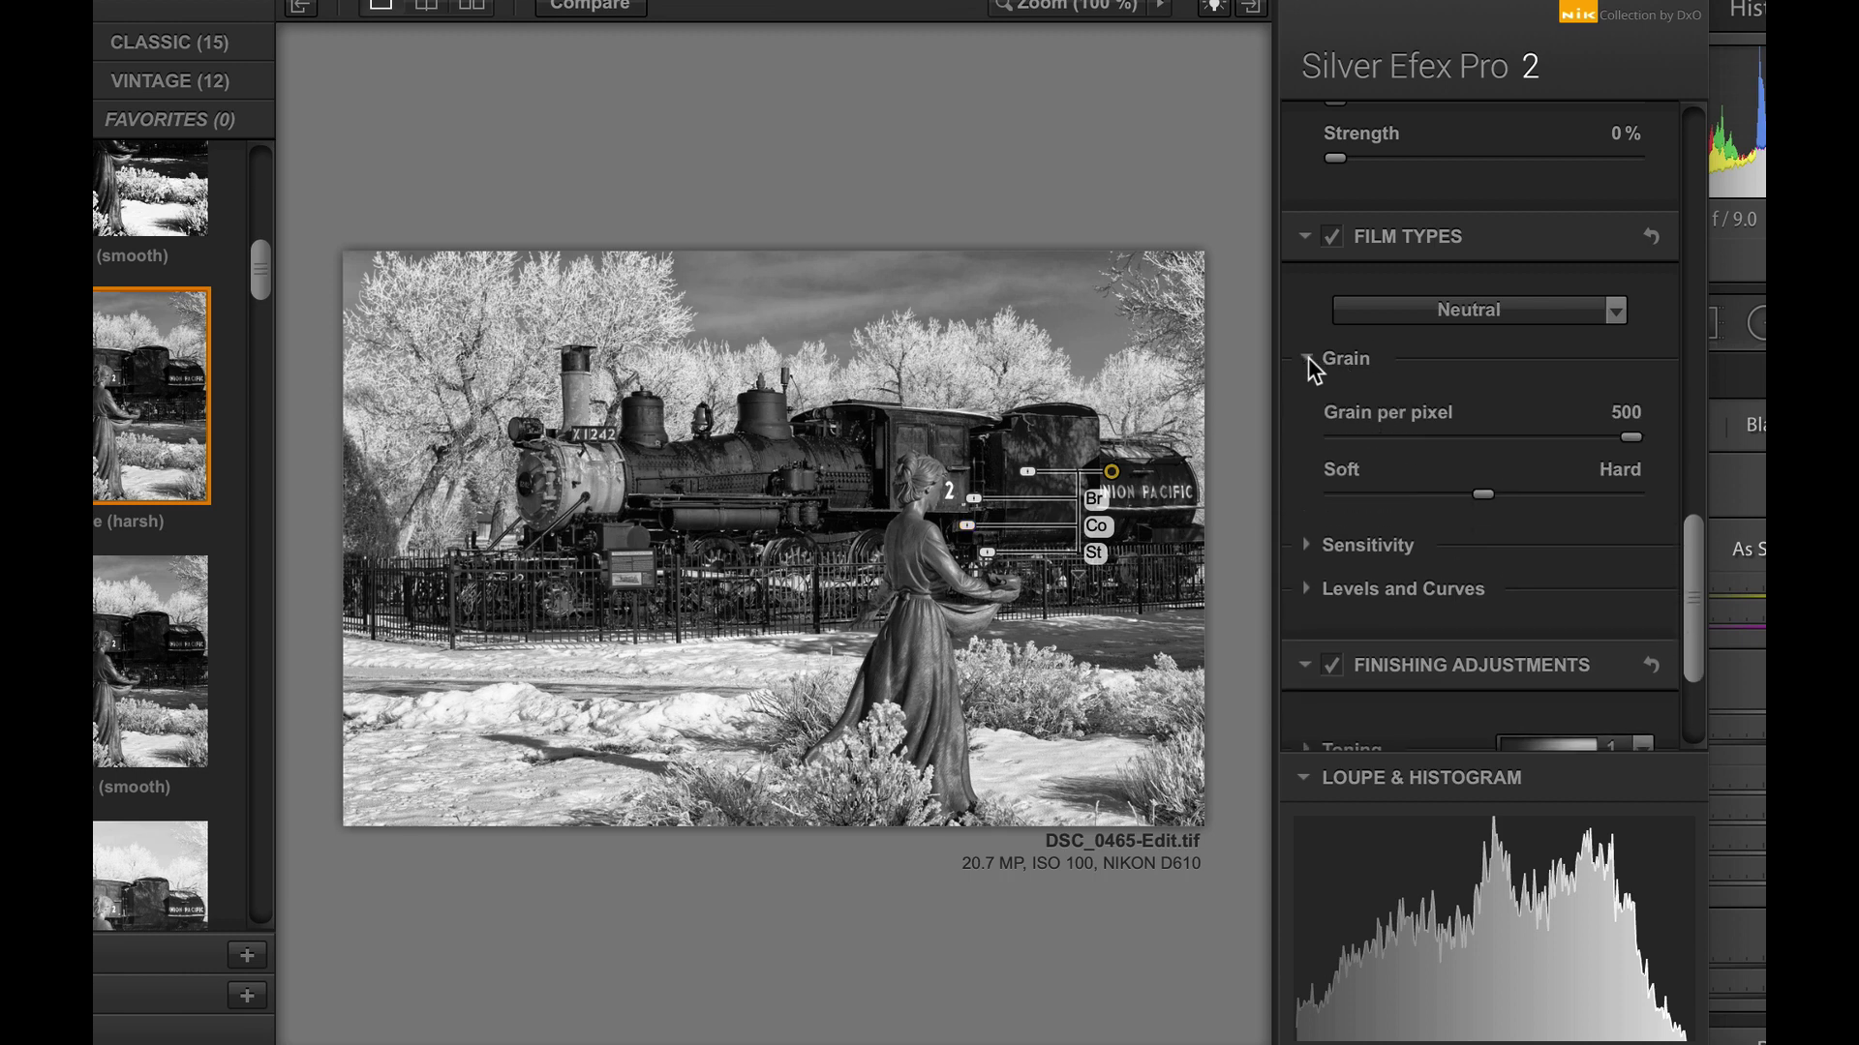
click(1309, 357)
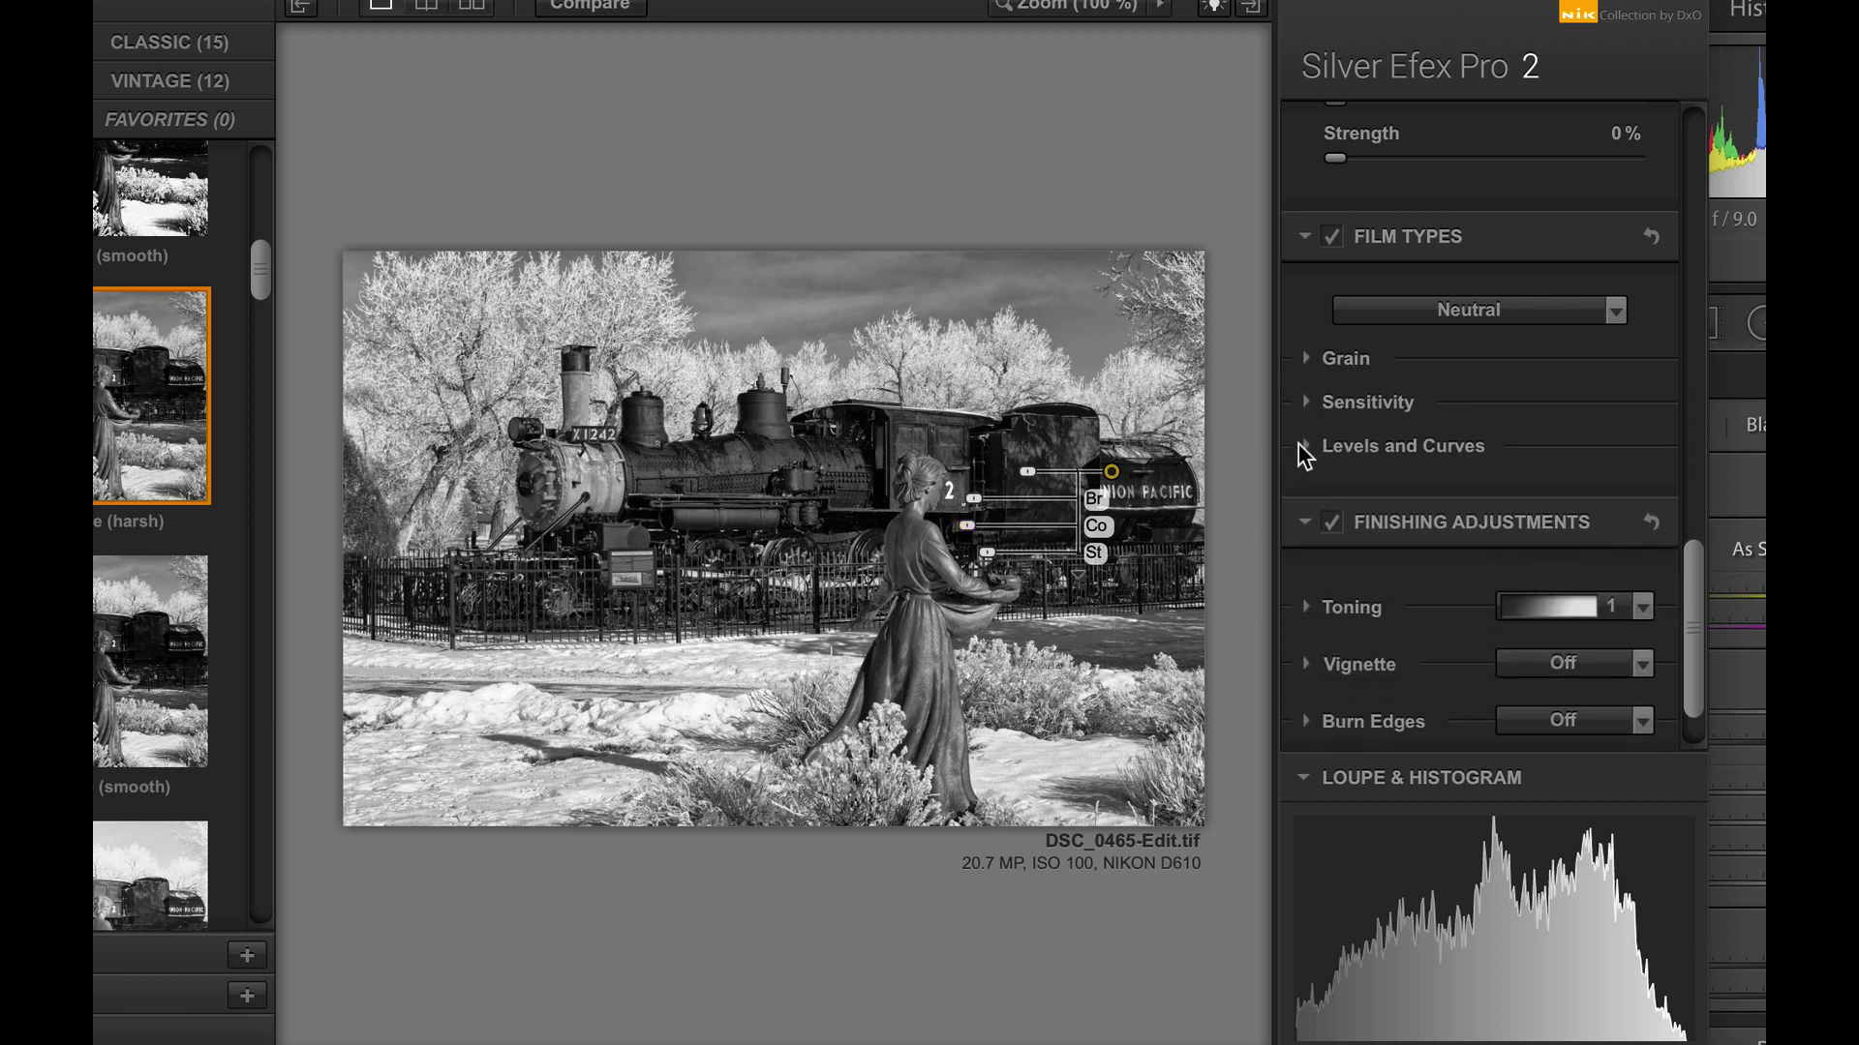
click(1304, 445)
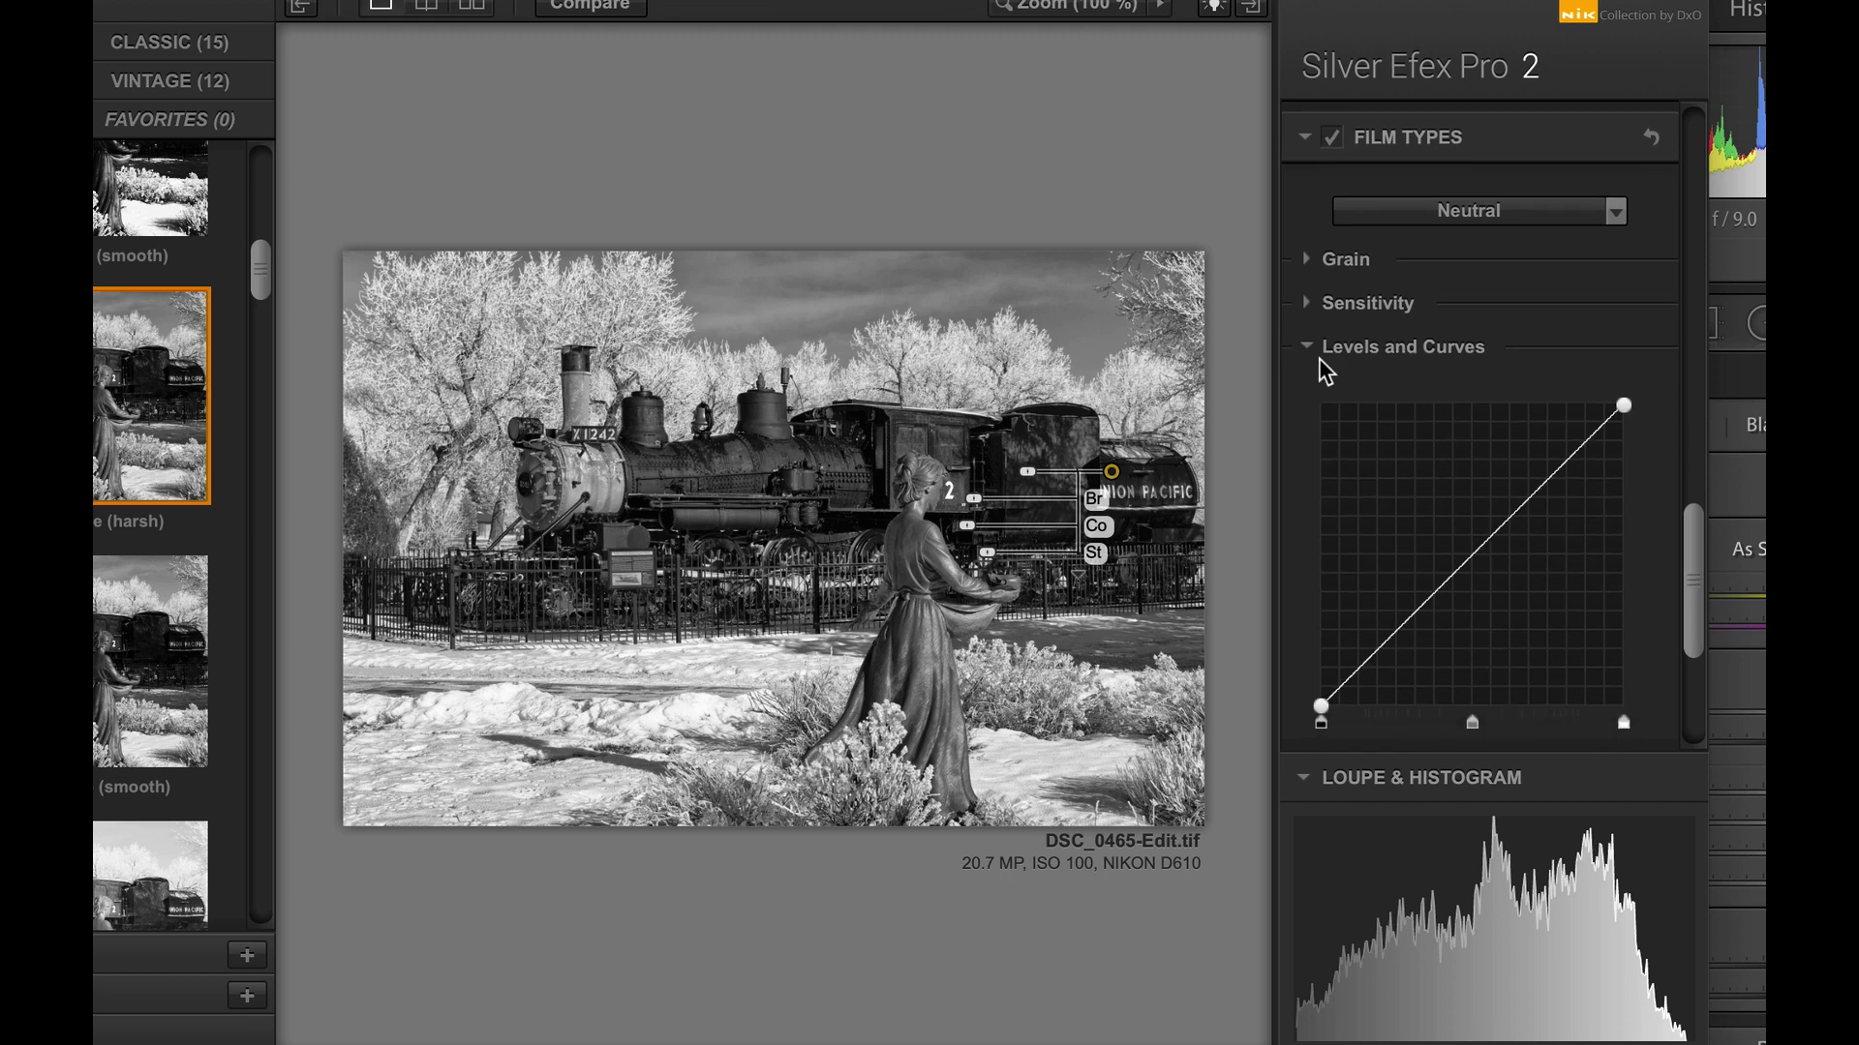
click(1305, 342)
click(1445, 217)
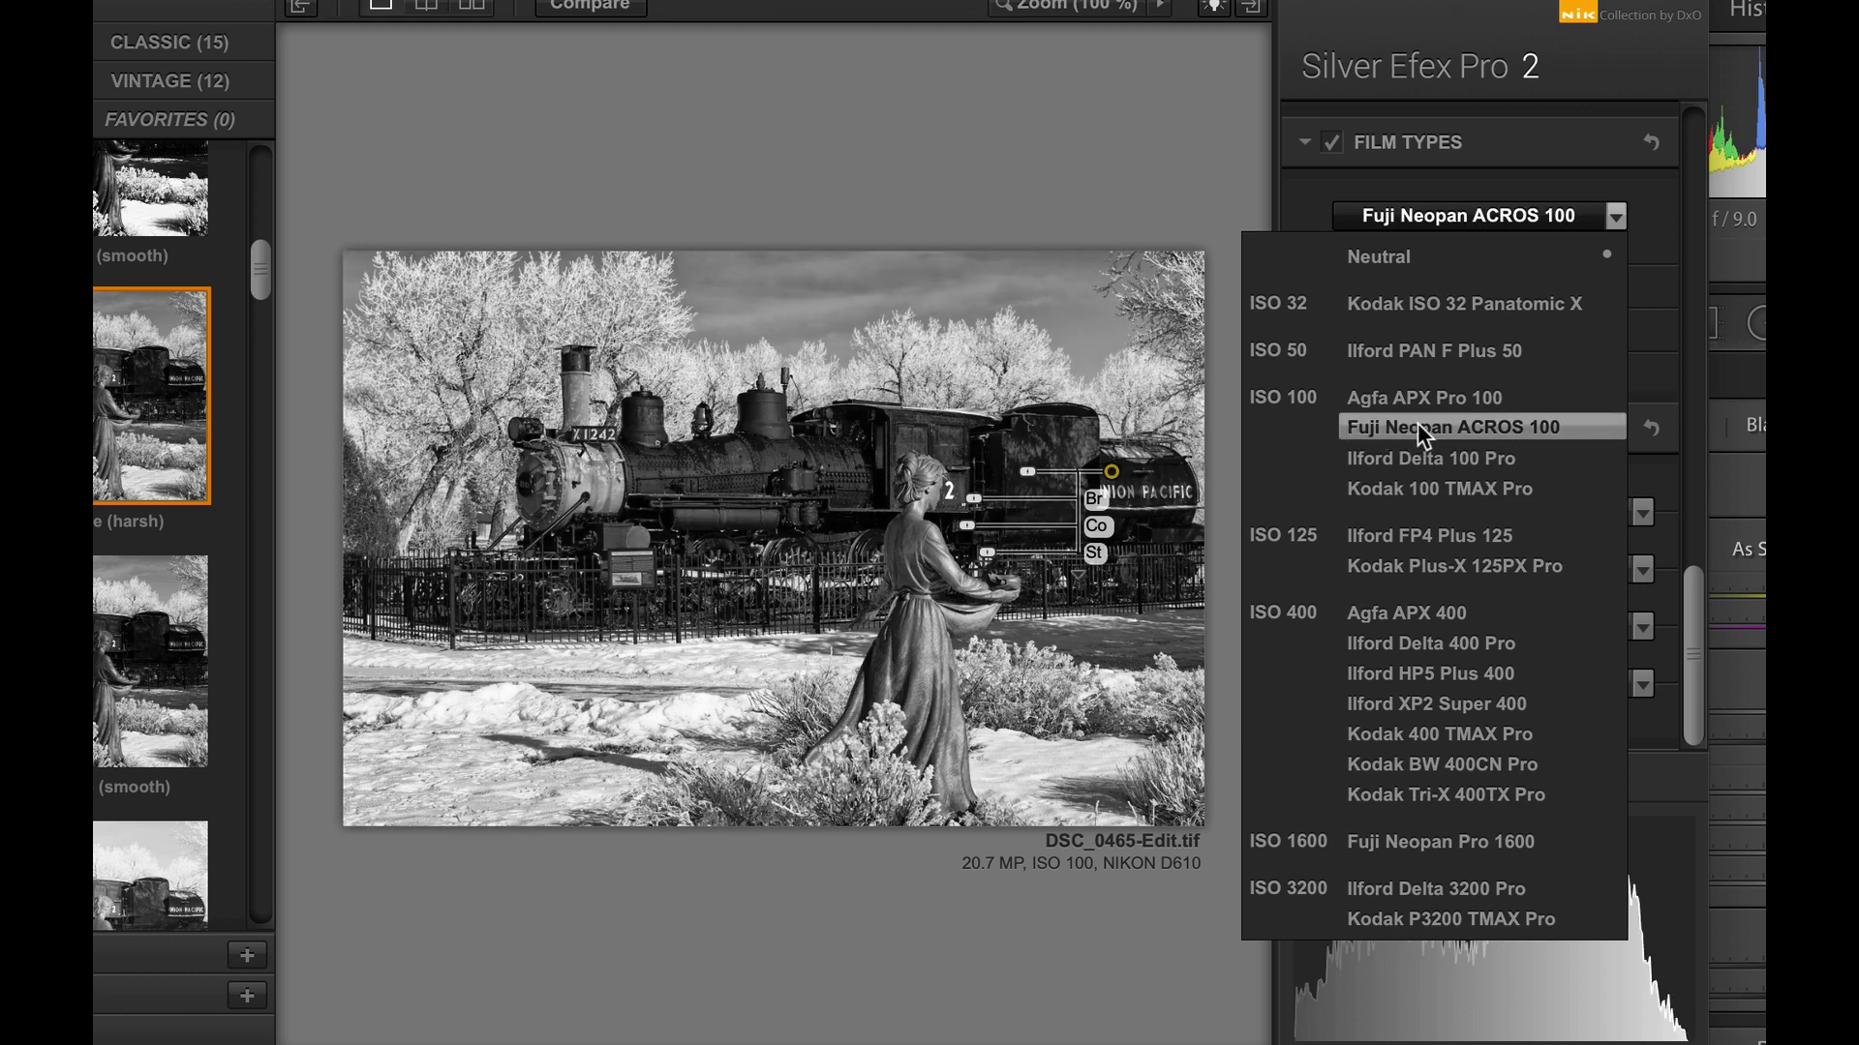
click(1417, 427)
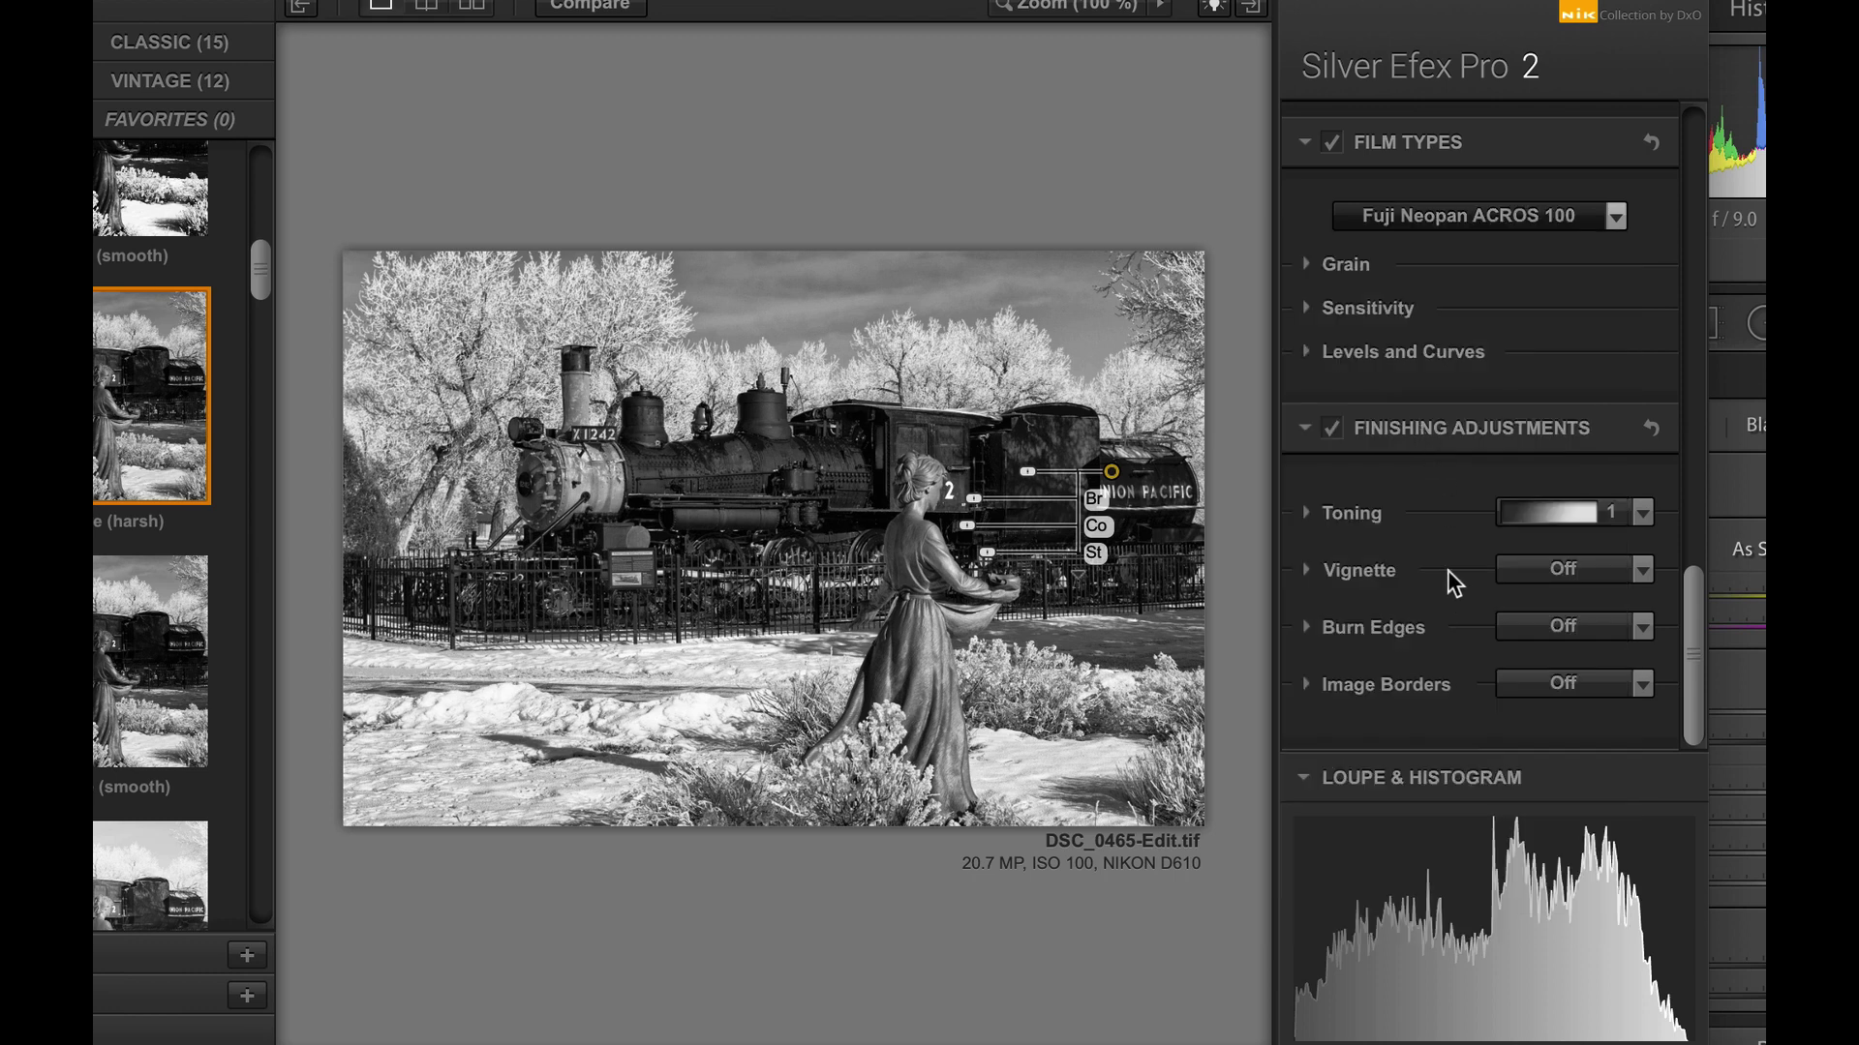
Step: Preview the split, selenium, cyanotype and copper toning presets, leaving toning Neutral
click(1642, 513)
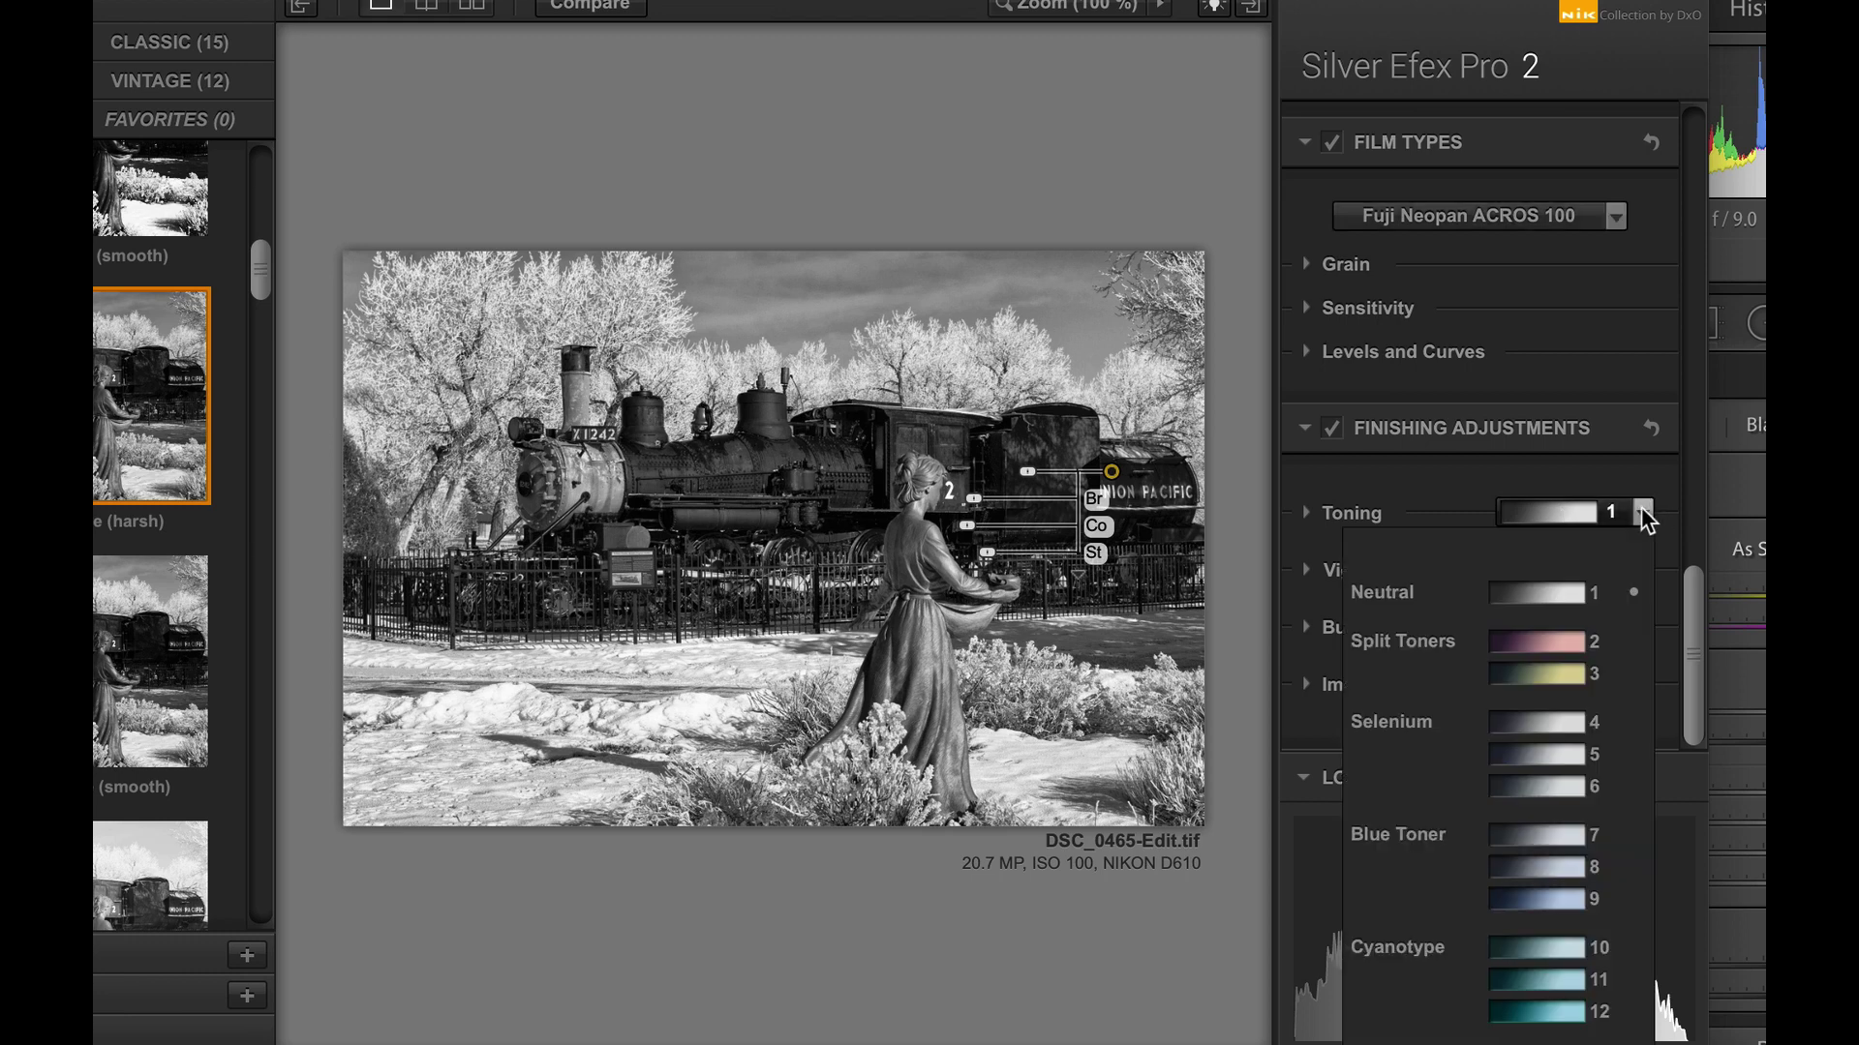
scroll(1541, 782, down, 5)
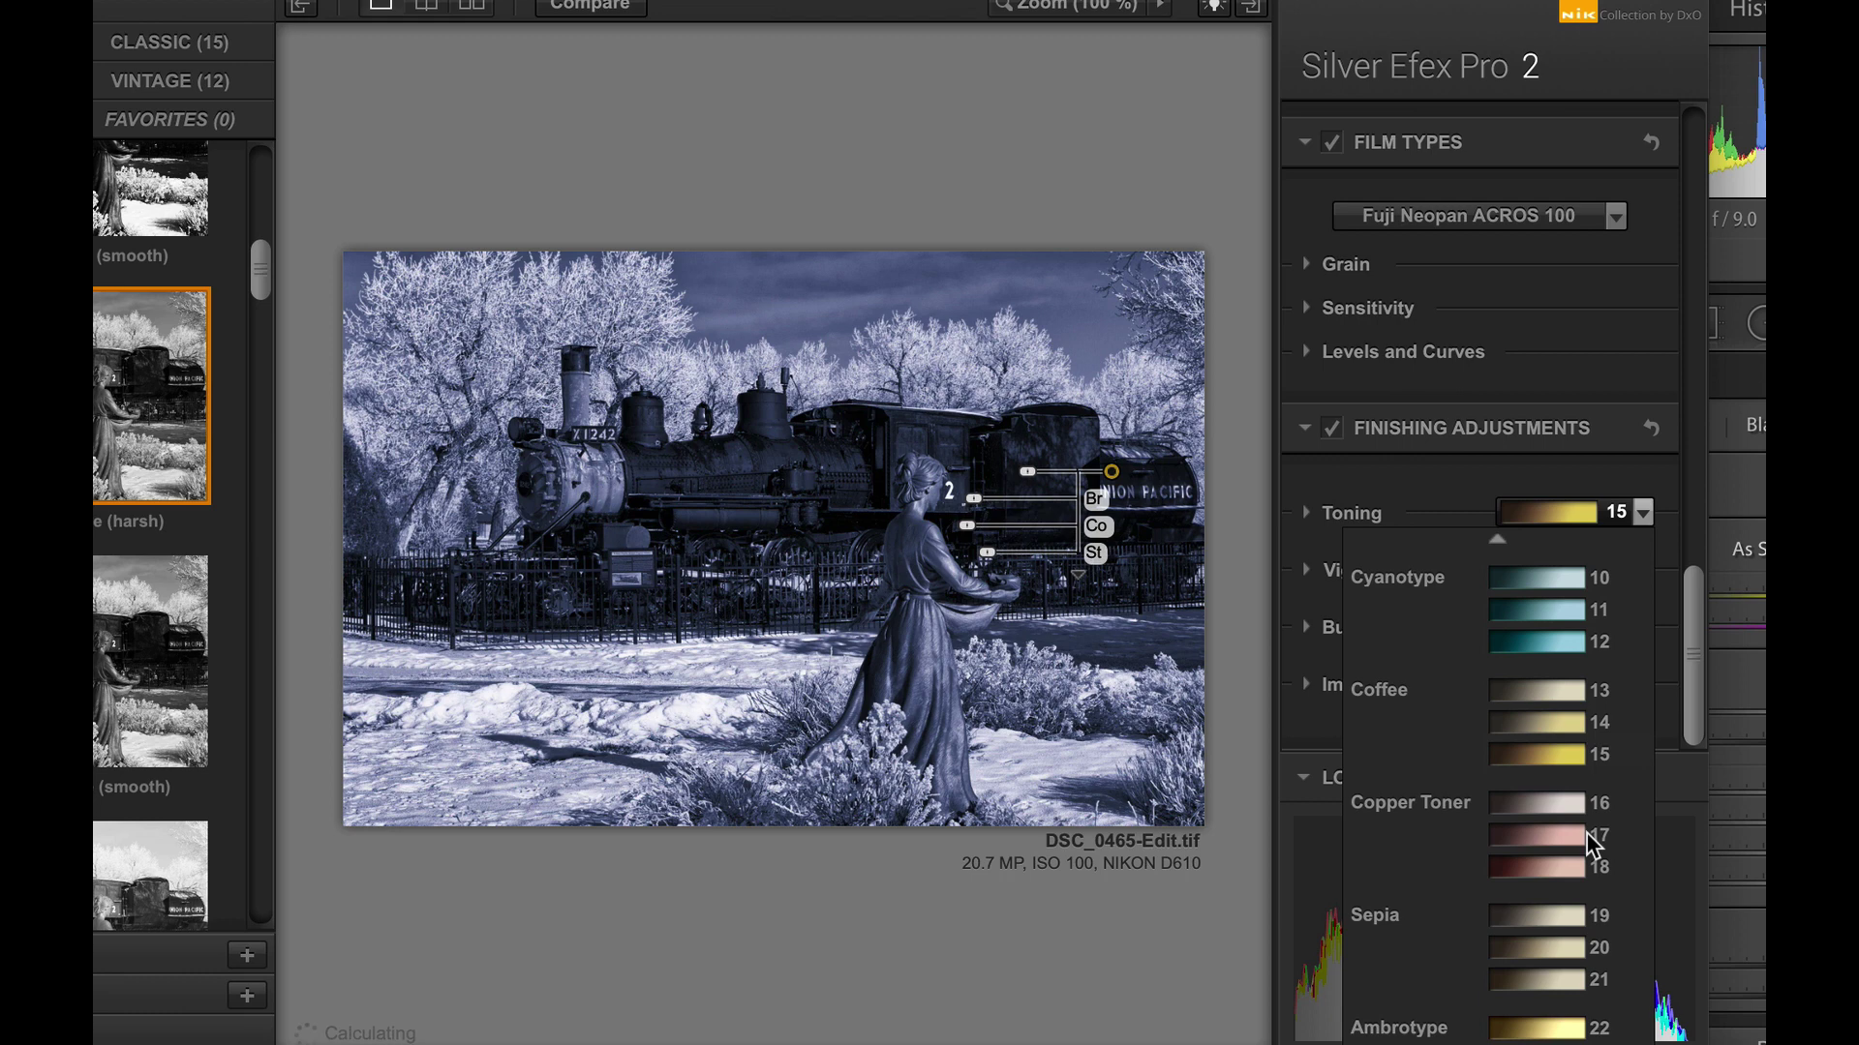
scroll(1592, 871, up, 1)
scroll(1591, 871, up, 4)
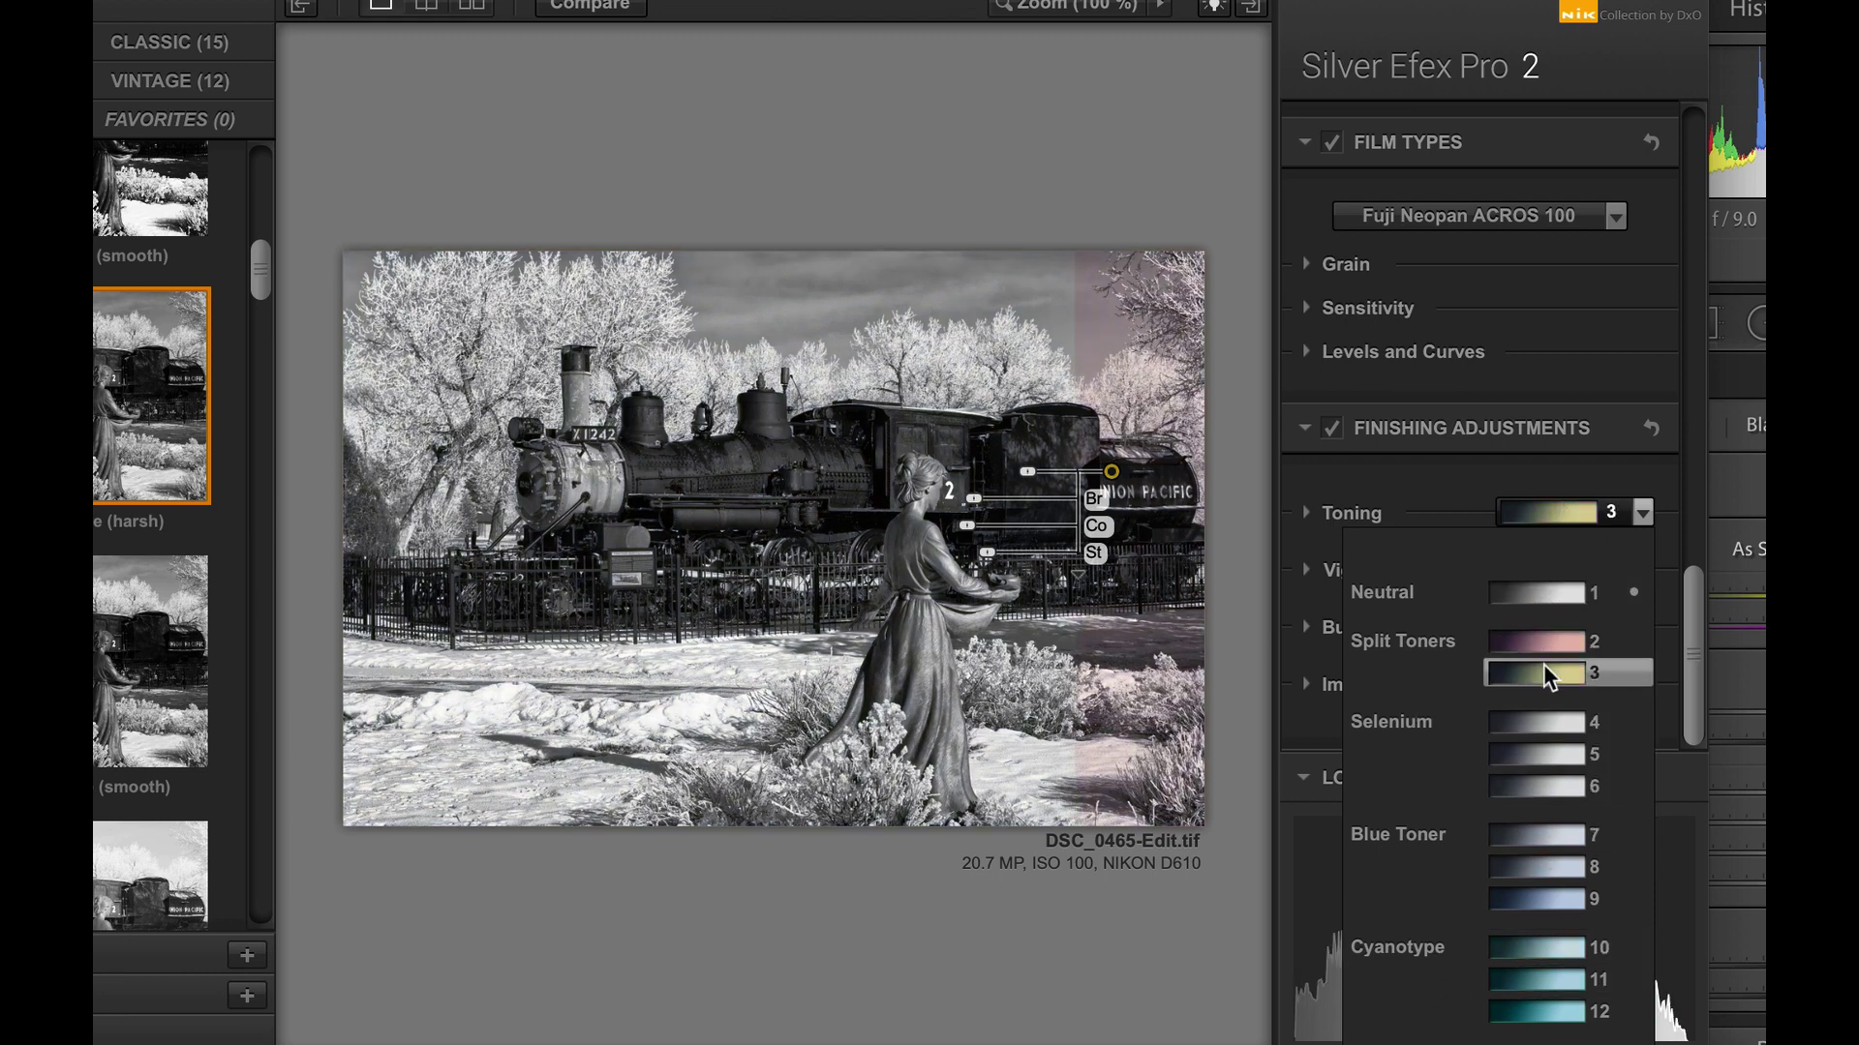
Step: Apply neutral toning preset 1 and the Lens Falloff 1 vignette to the locomotive photo
click(1553, 508)
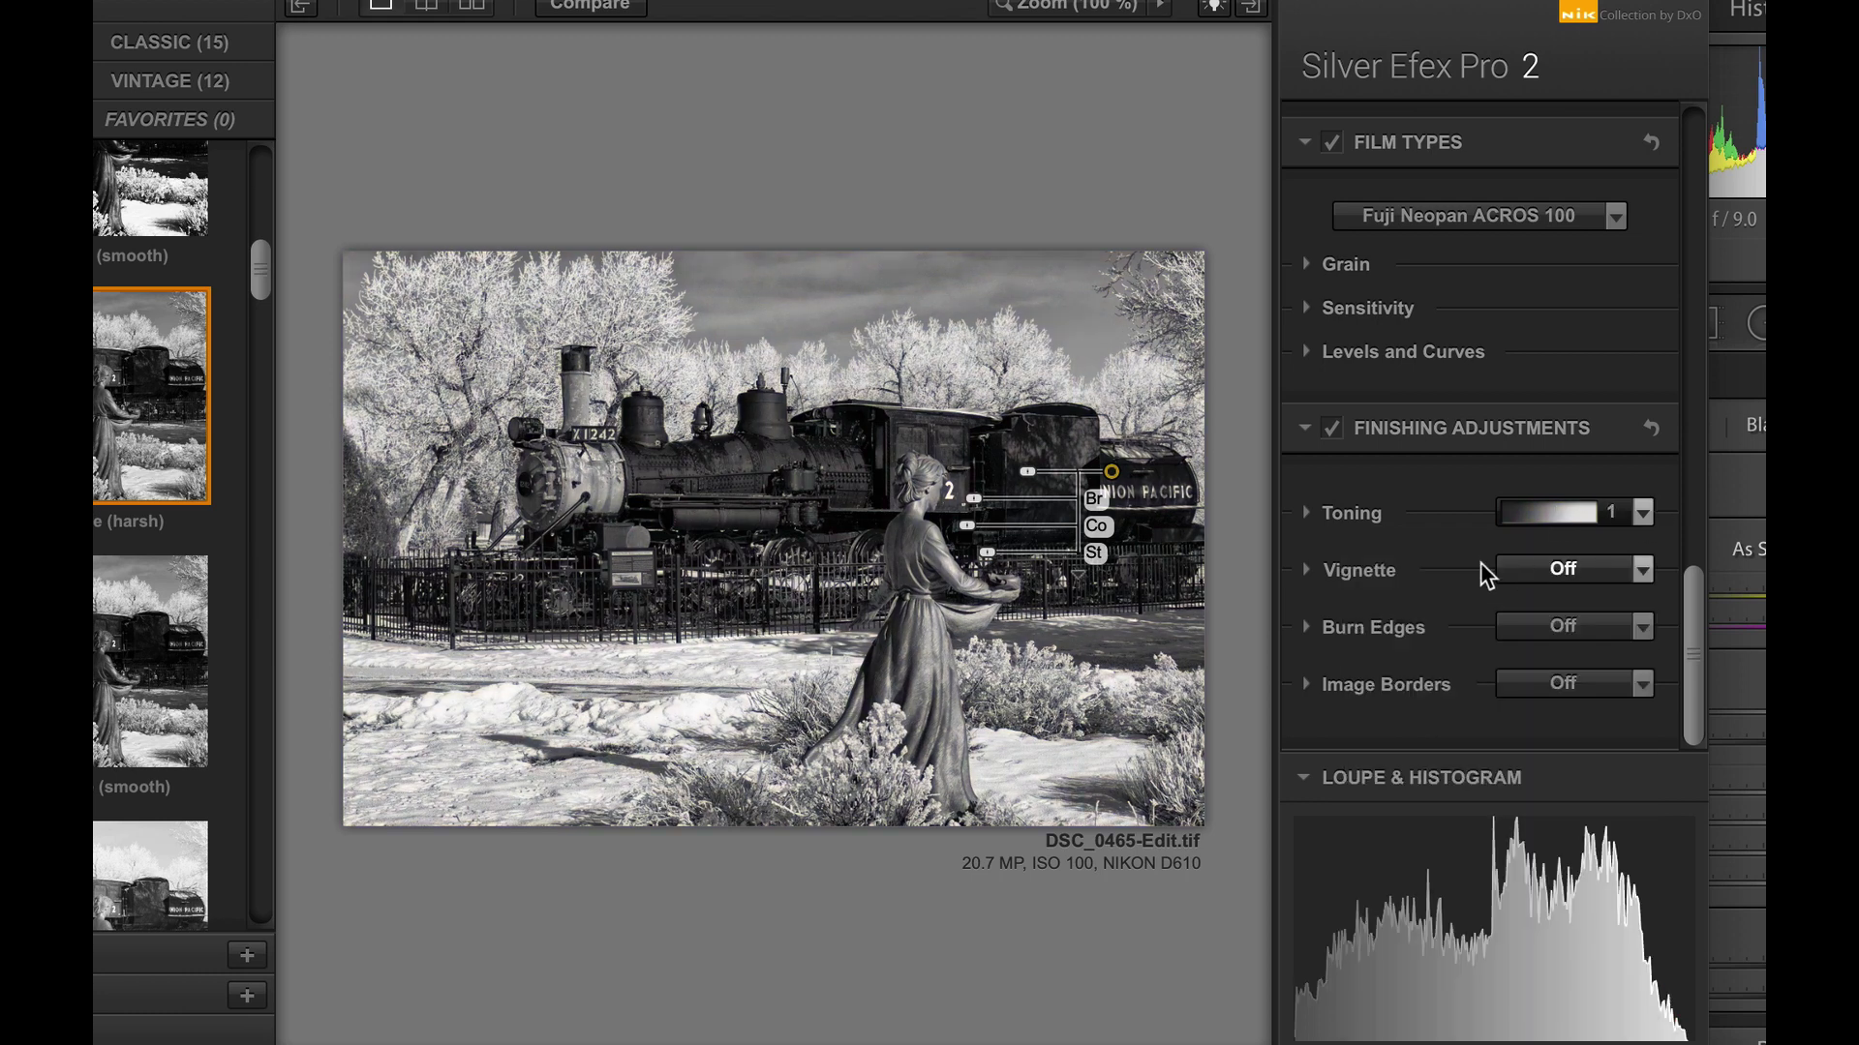
click(1625, 567)
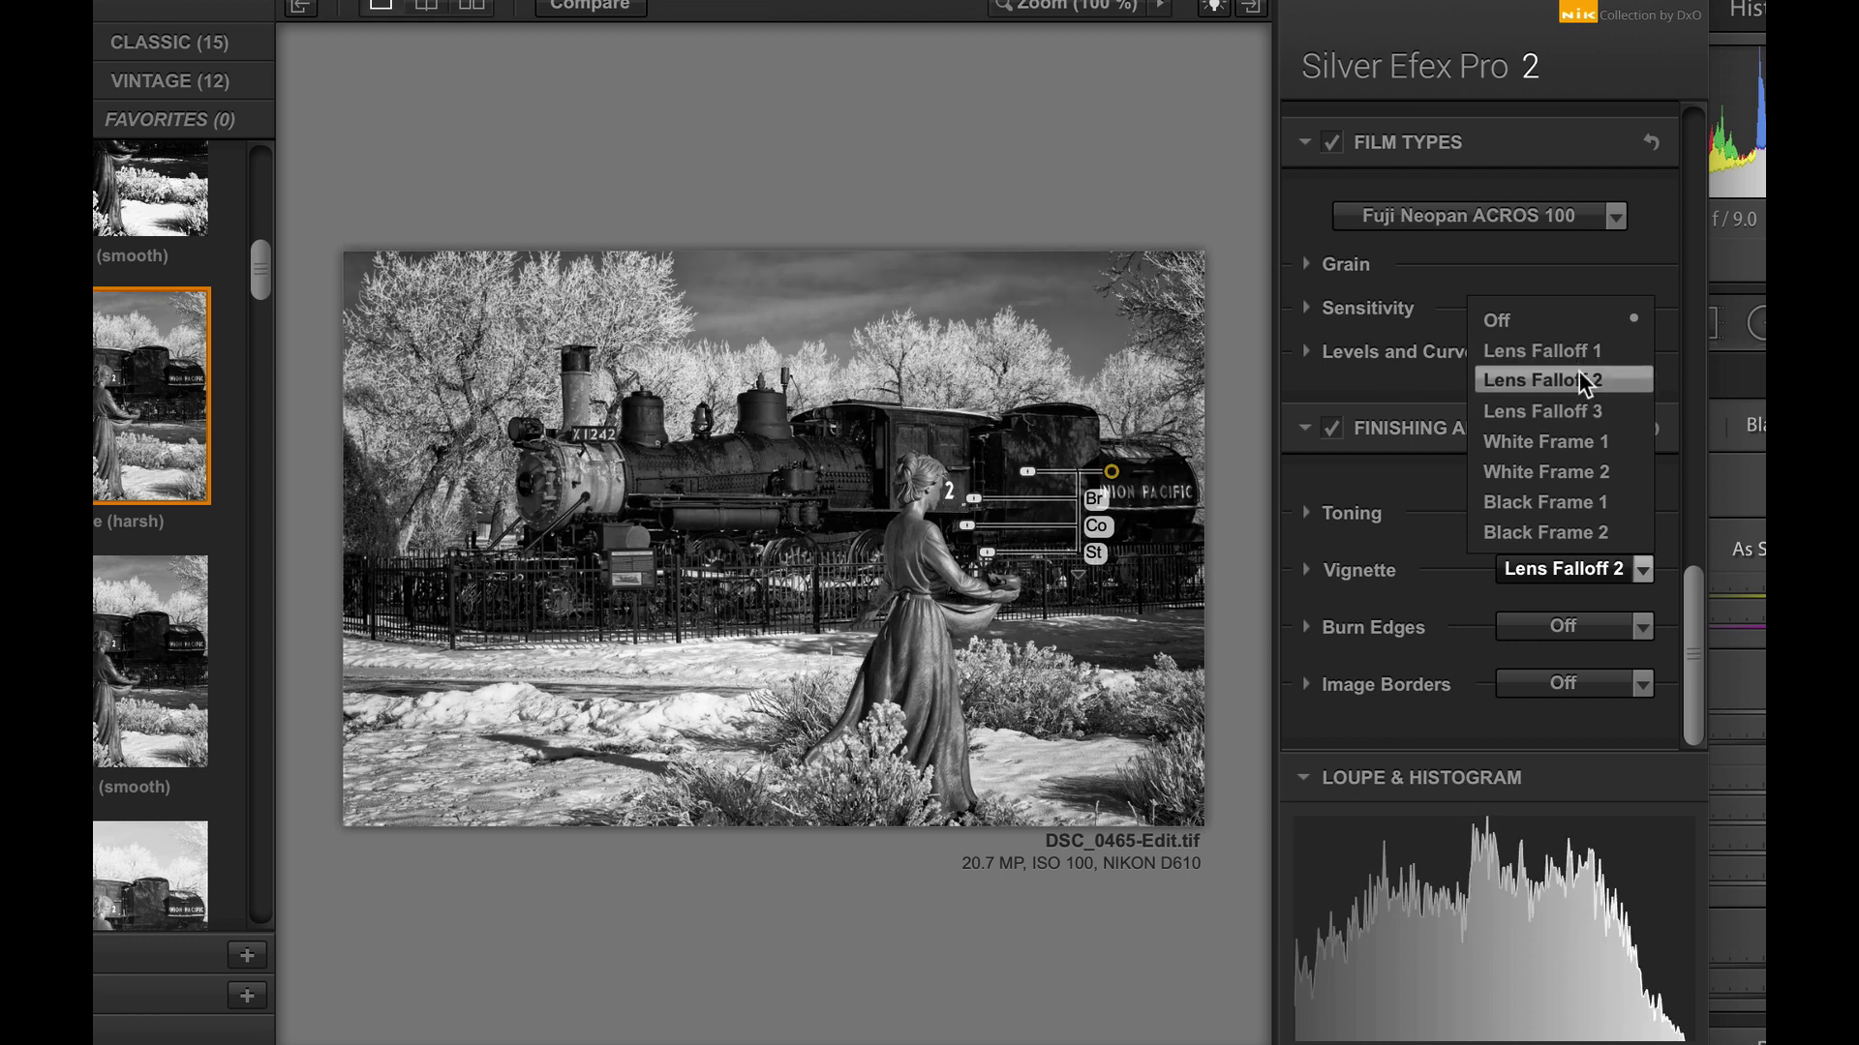
click(1575, 350)
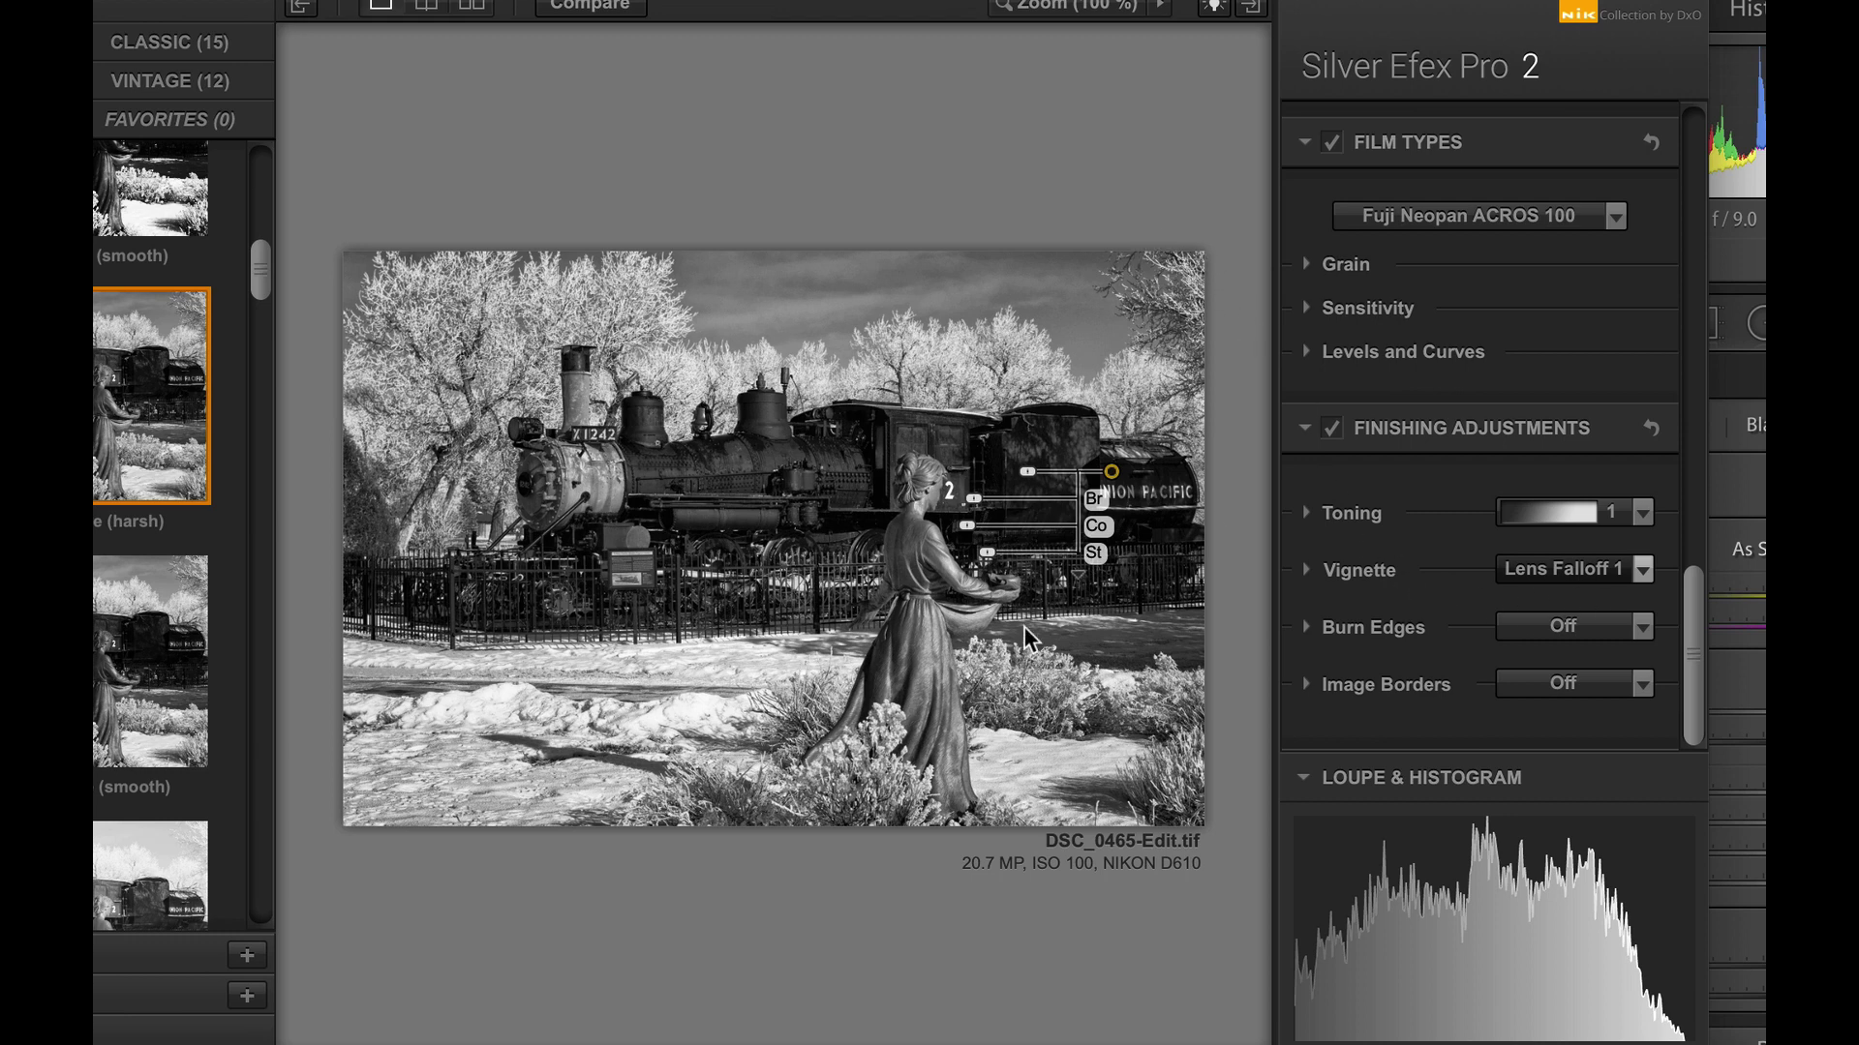
click(1568, 627)
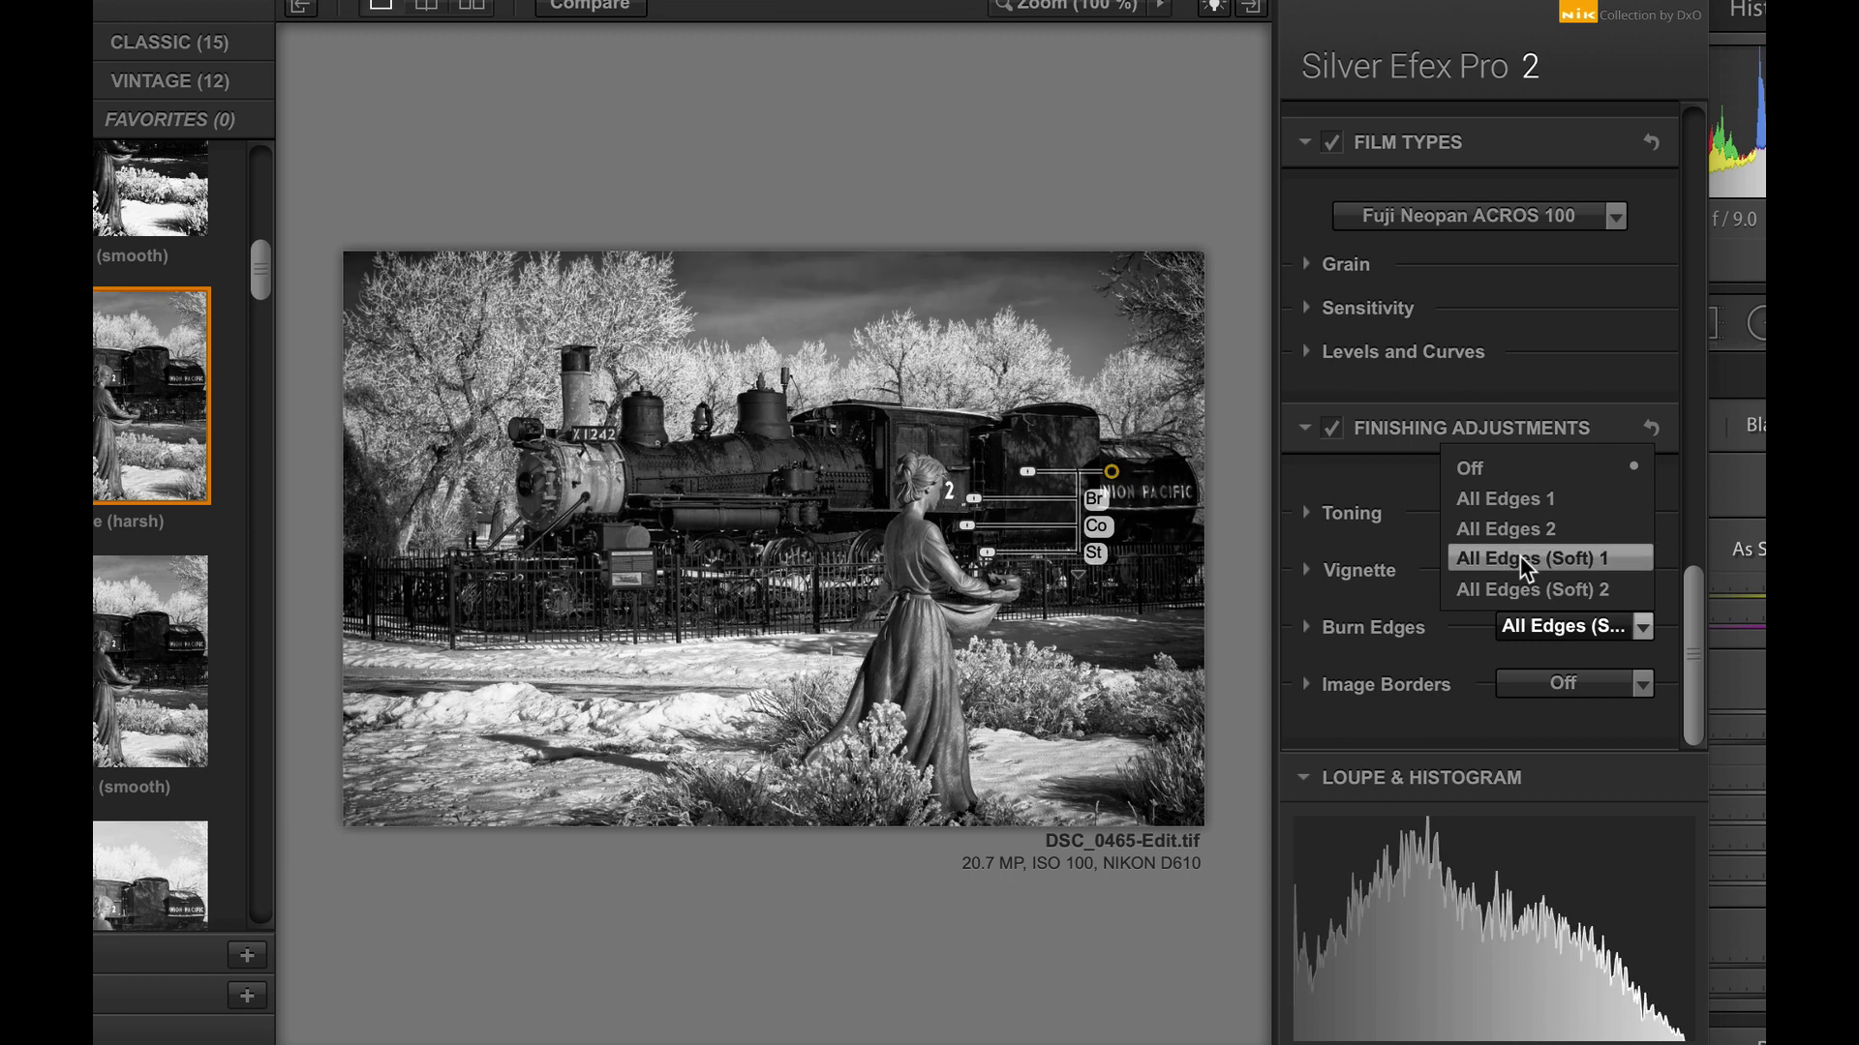
Step: Burn the edges with All Edges (Soft) 1, nudge the control point's brightness, and keep Image Borders Off
click(1526, 561)
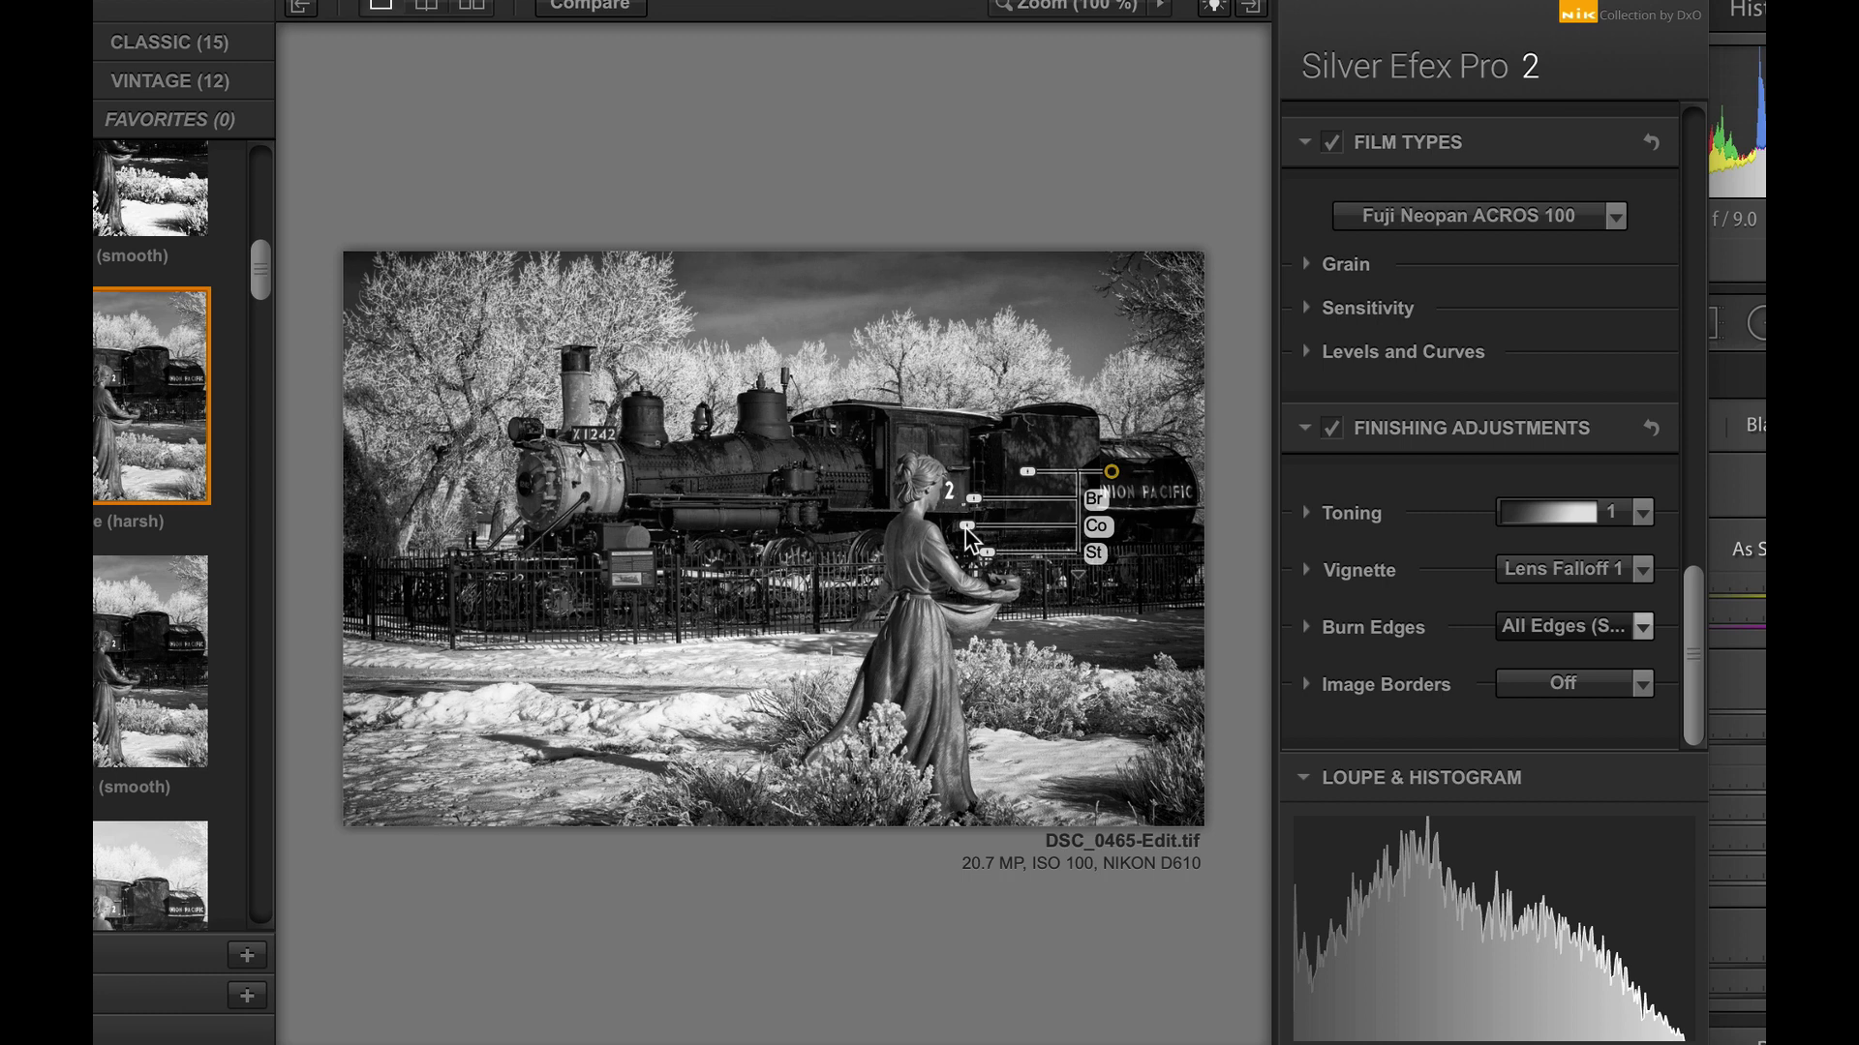
drag(971, 503, 952, 506)
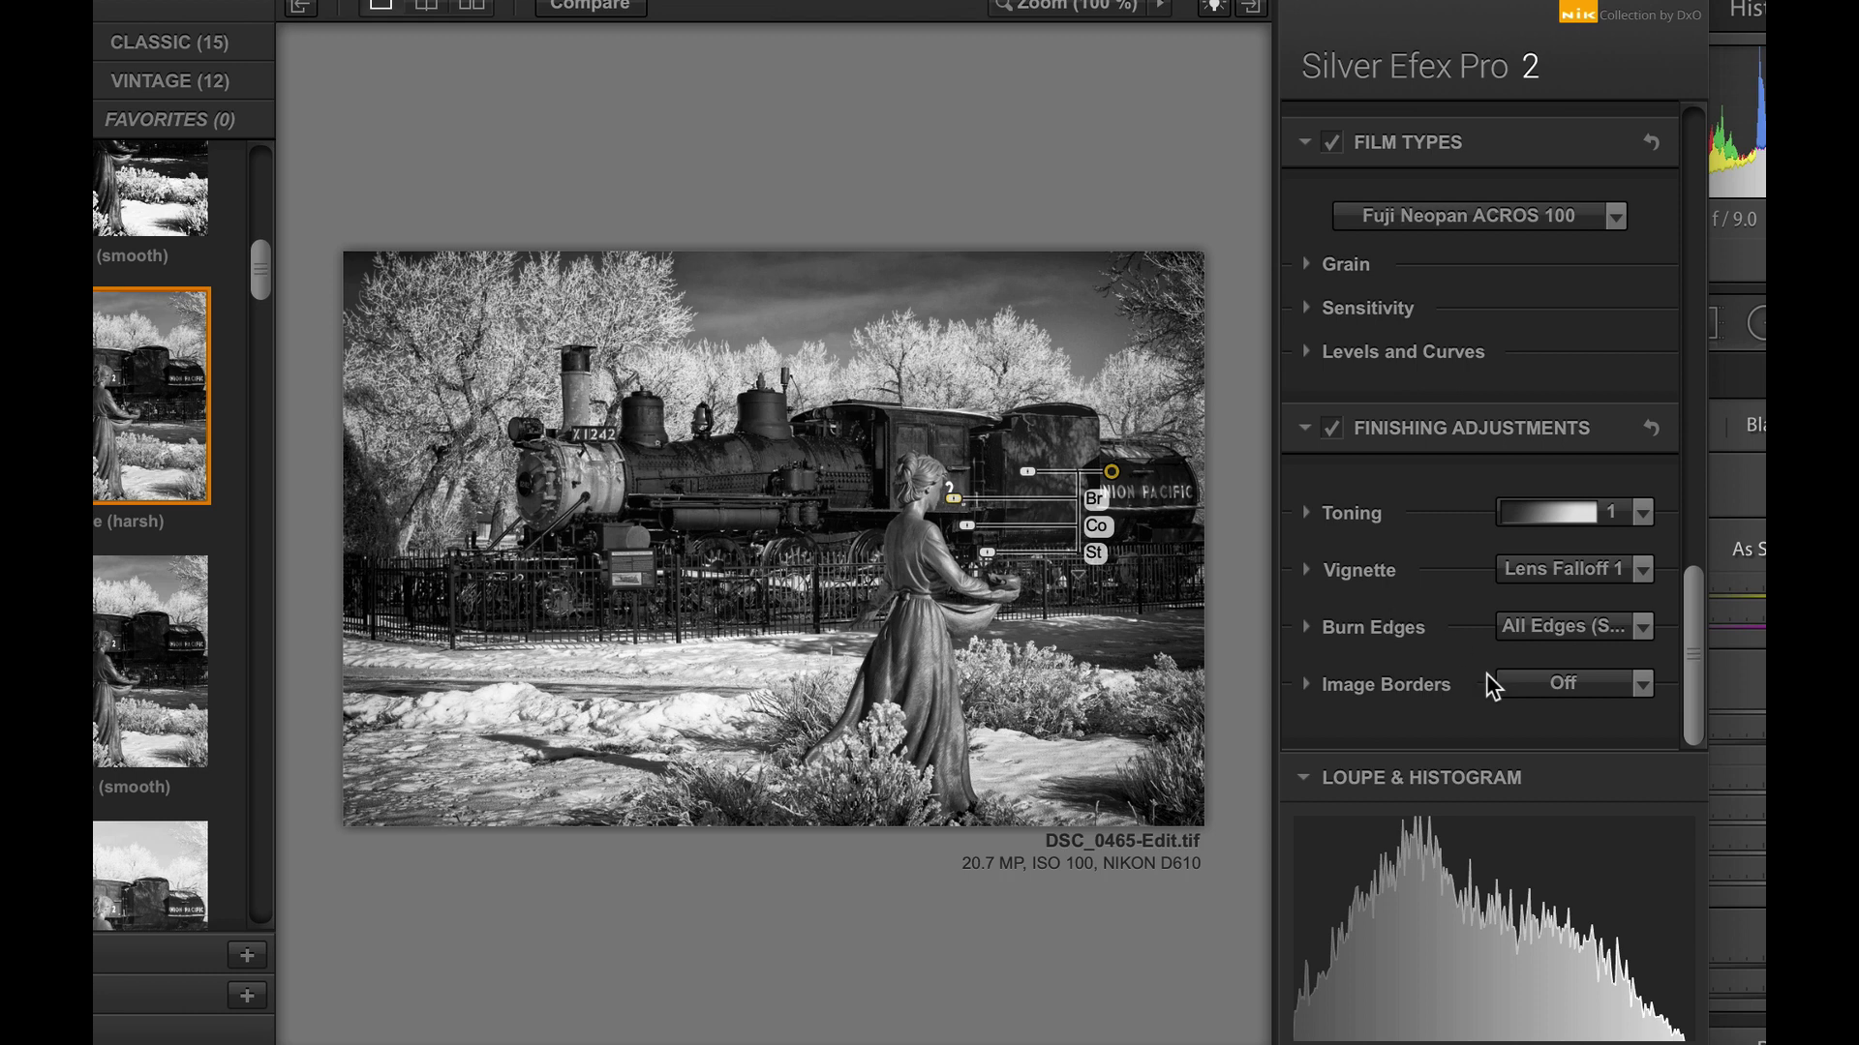
click(1576, 673)
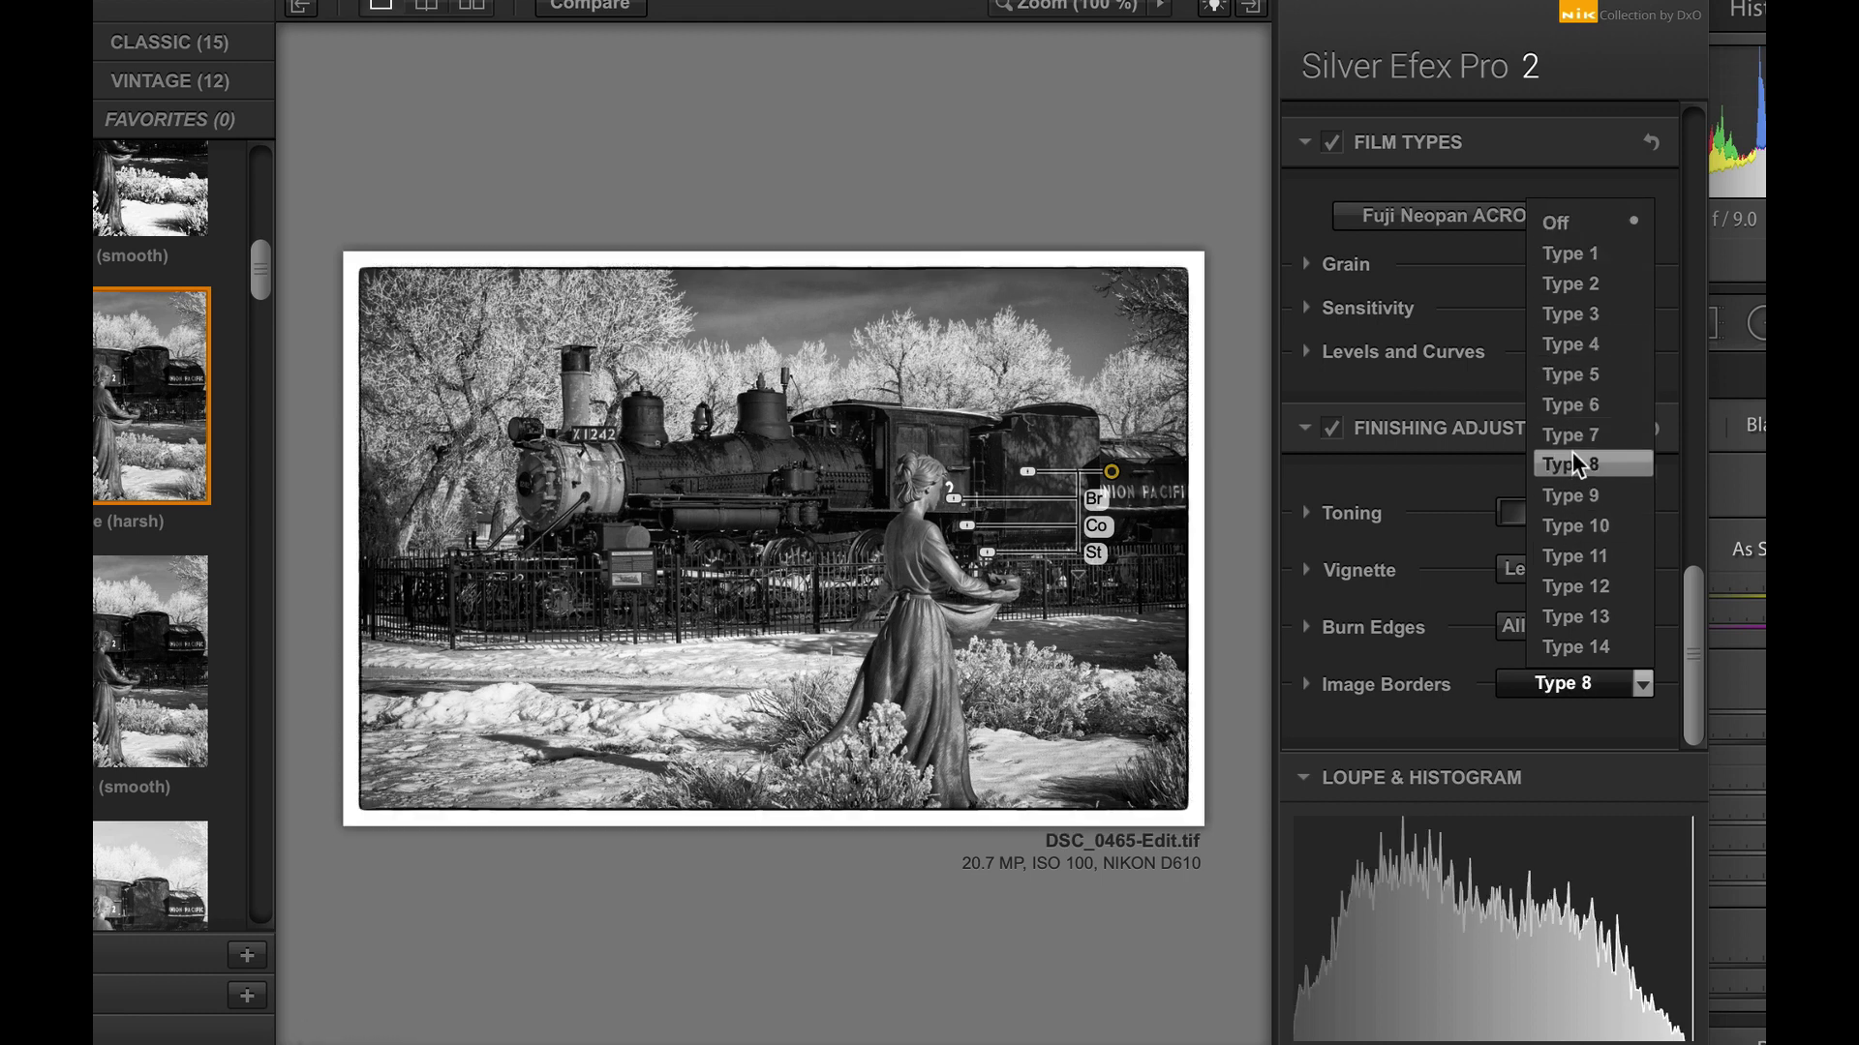
click(1559, 222)
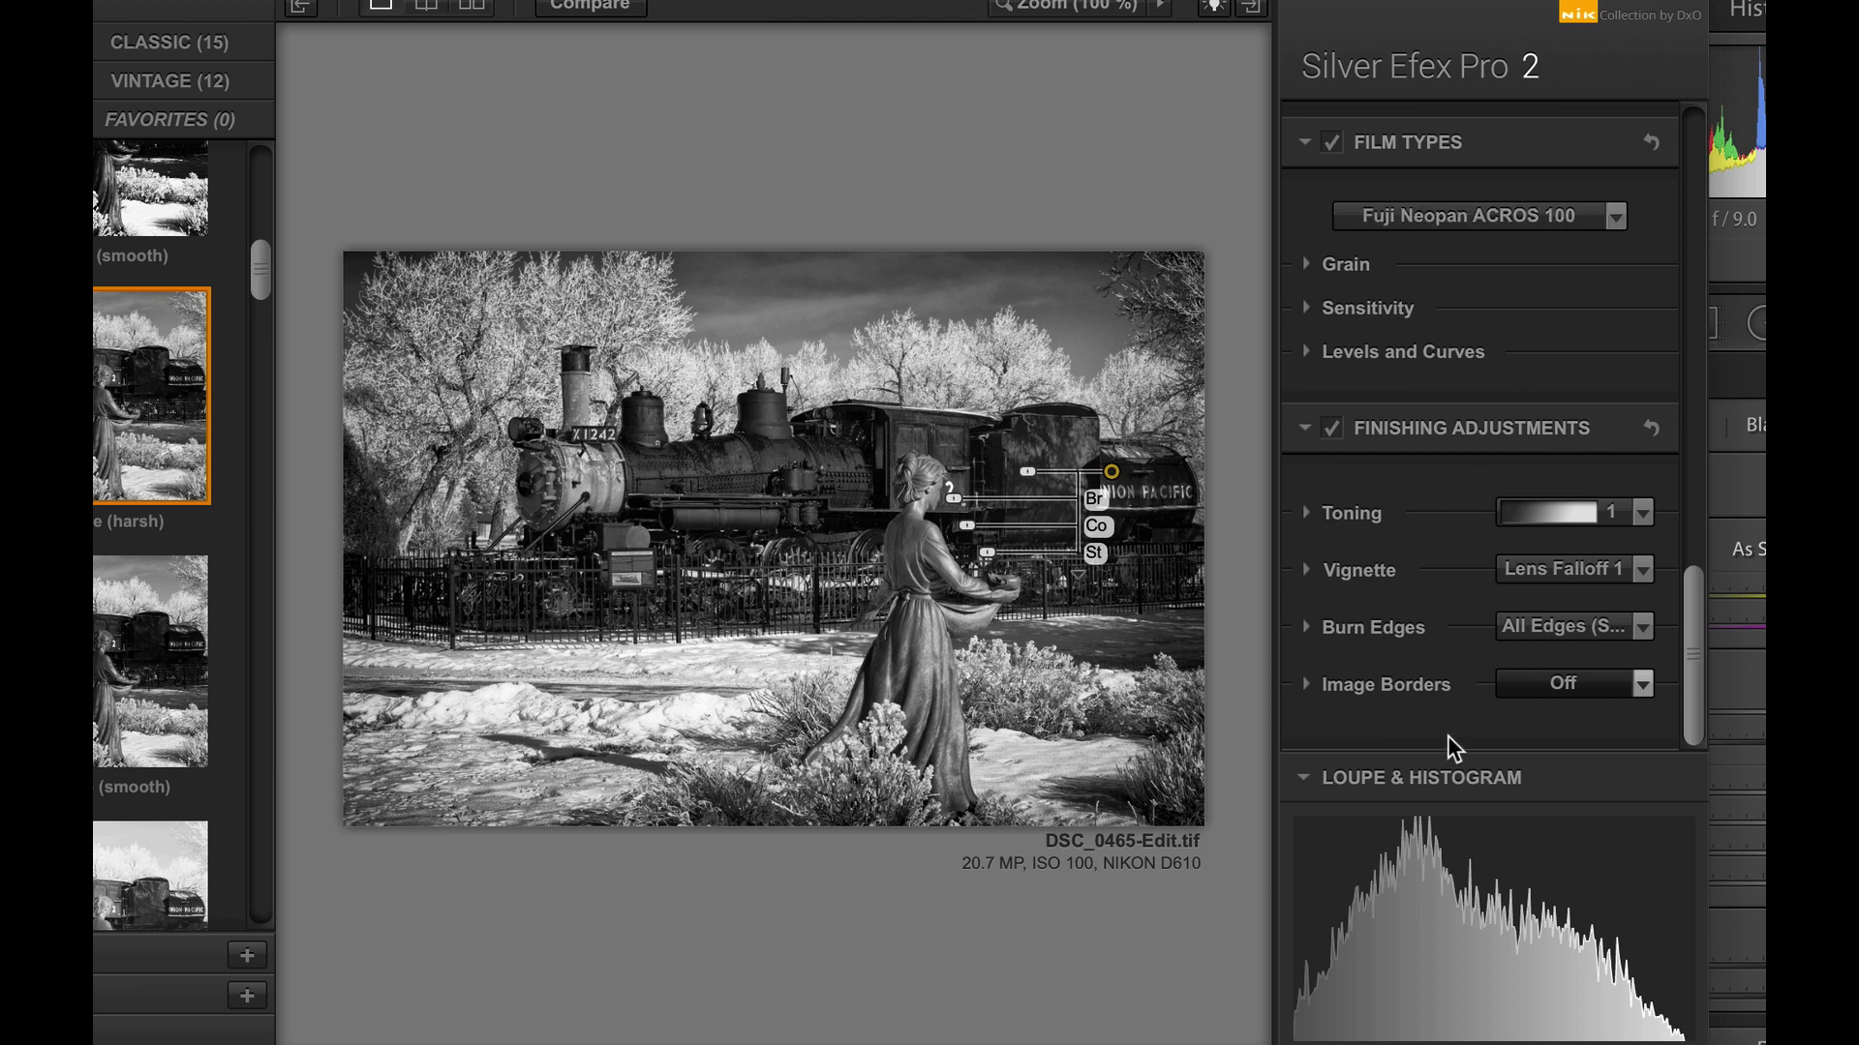
Step: Check the histogram's tone zones, then switch the Loupe & Histogram panel to the Loupe view
mouse_move(1440, 885)
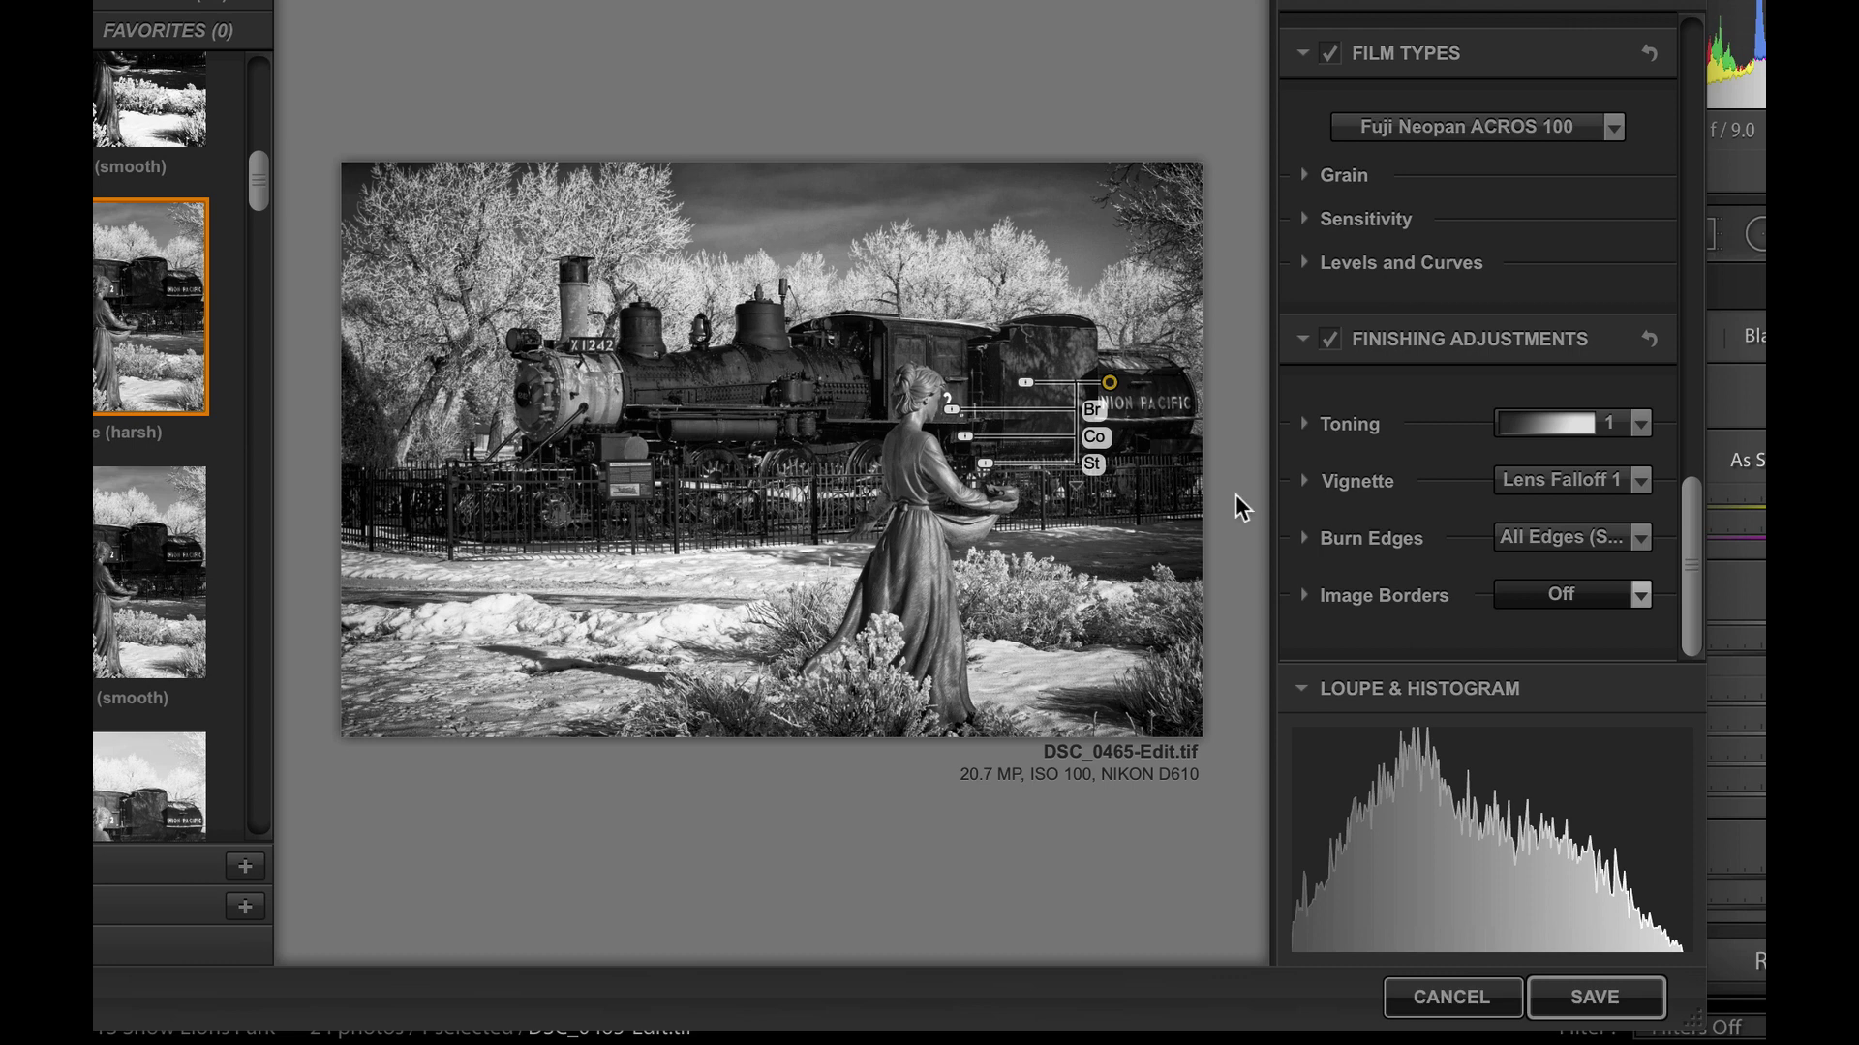
mouse_move(1642, 951)
mouse_move(1408, 957)
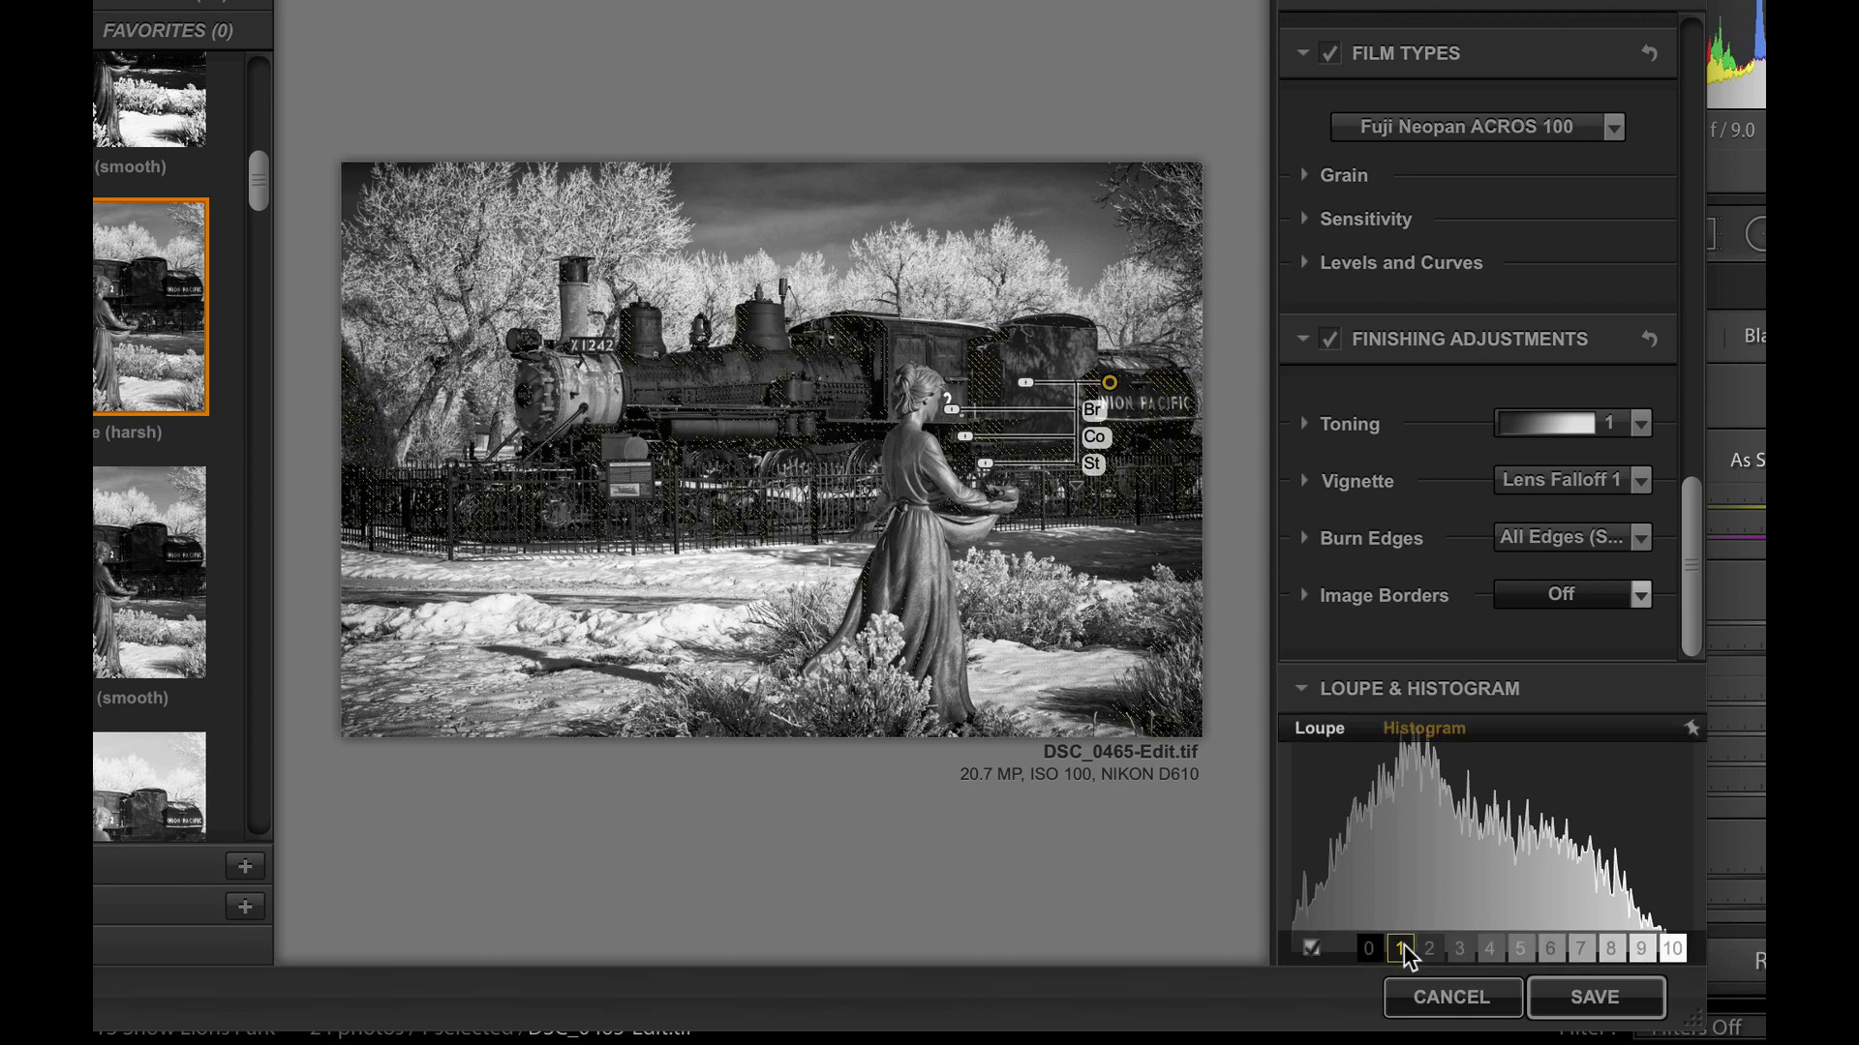
click(1322, 728)
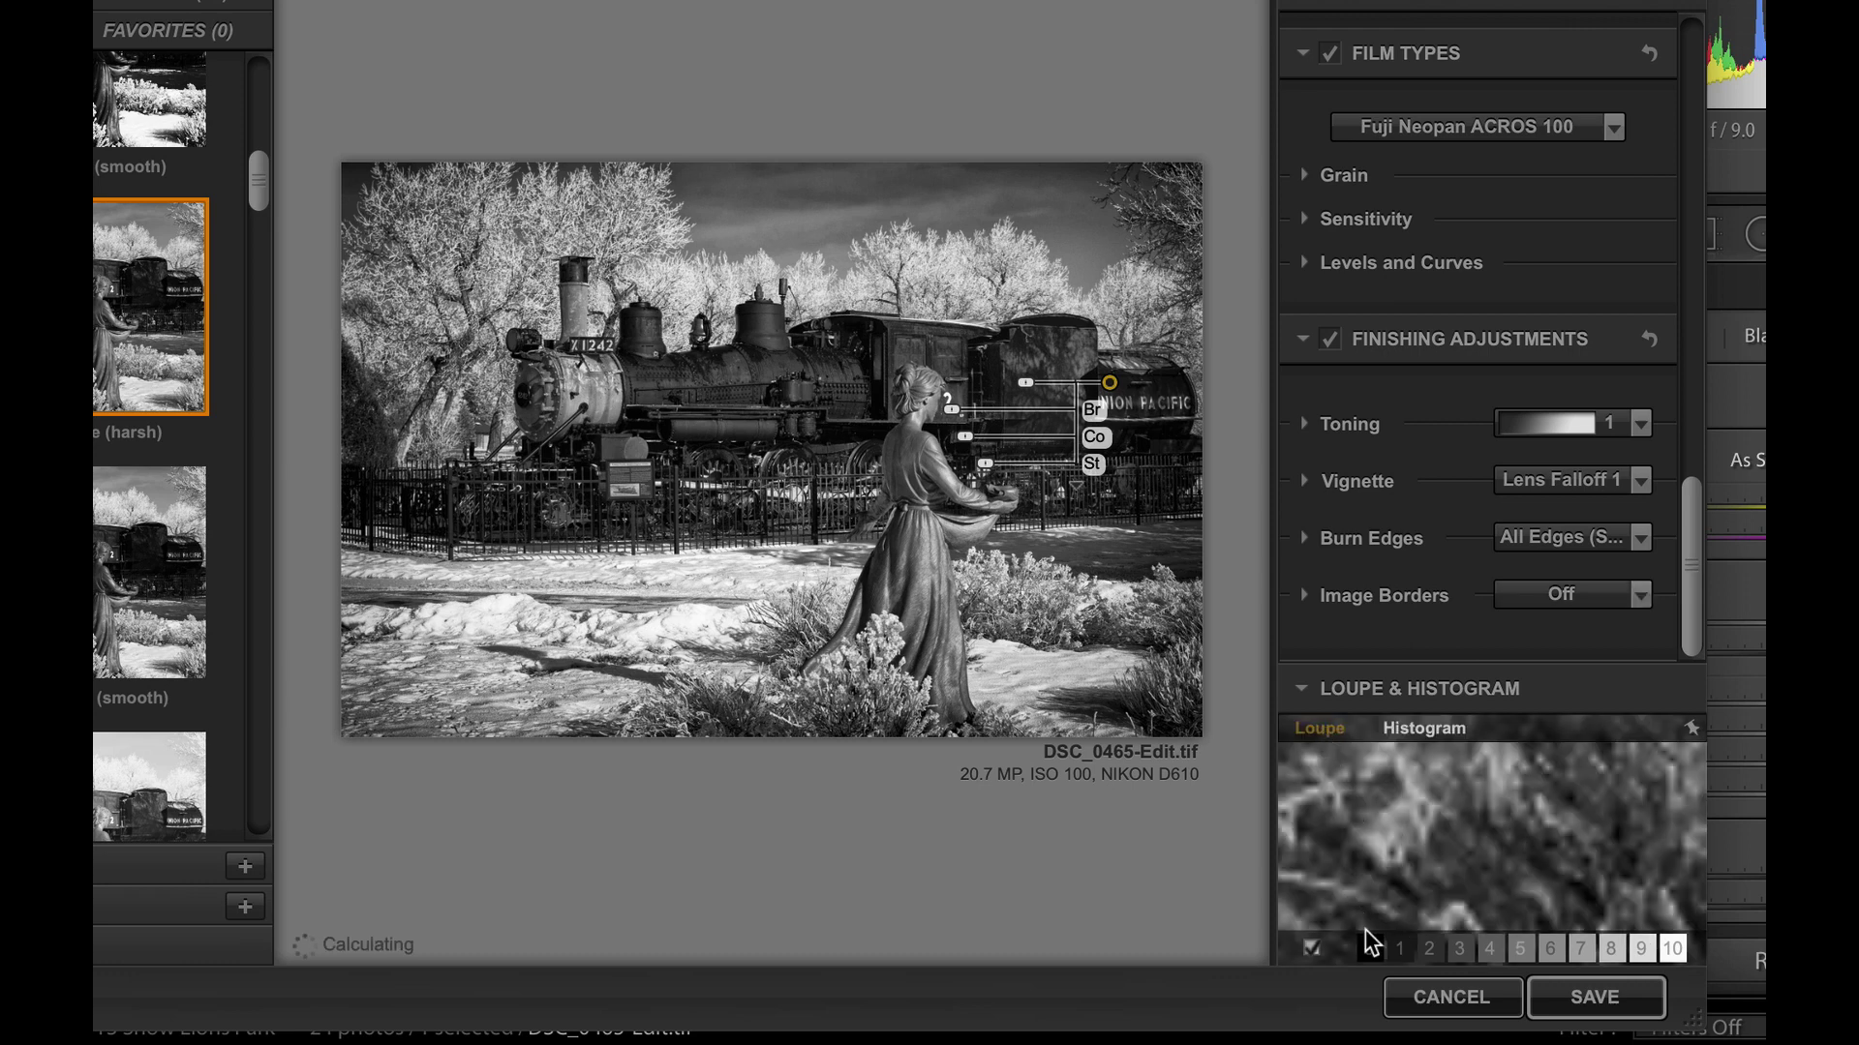
mouse_move(1371, 950)
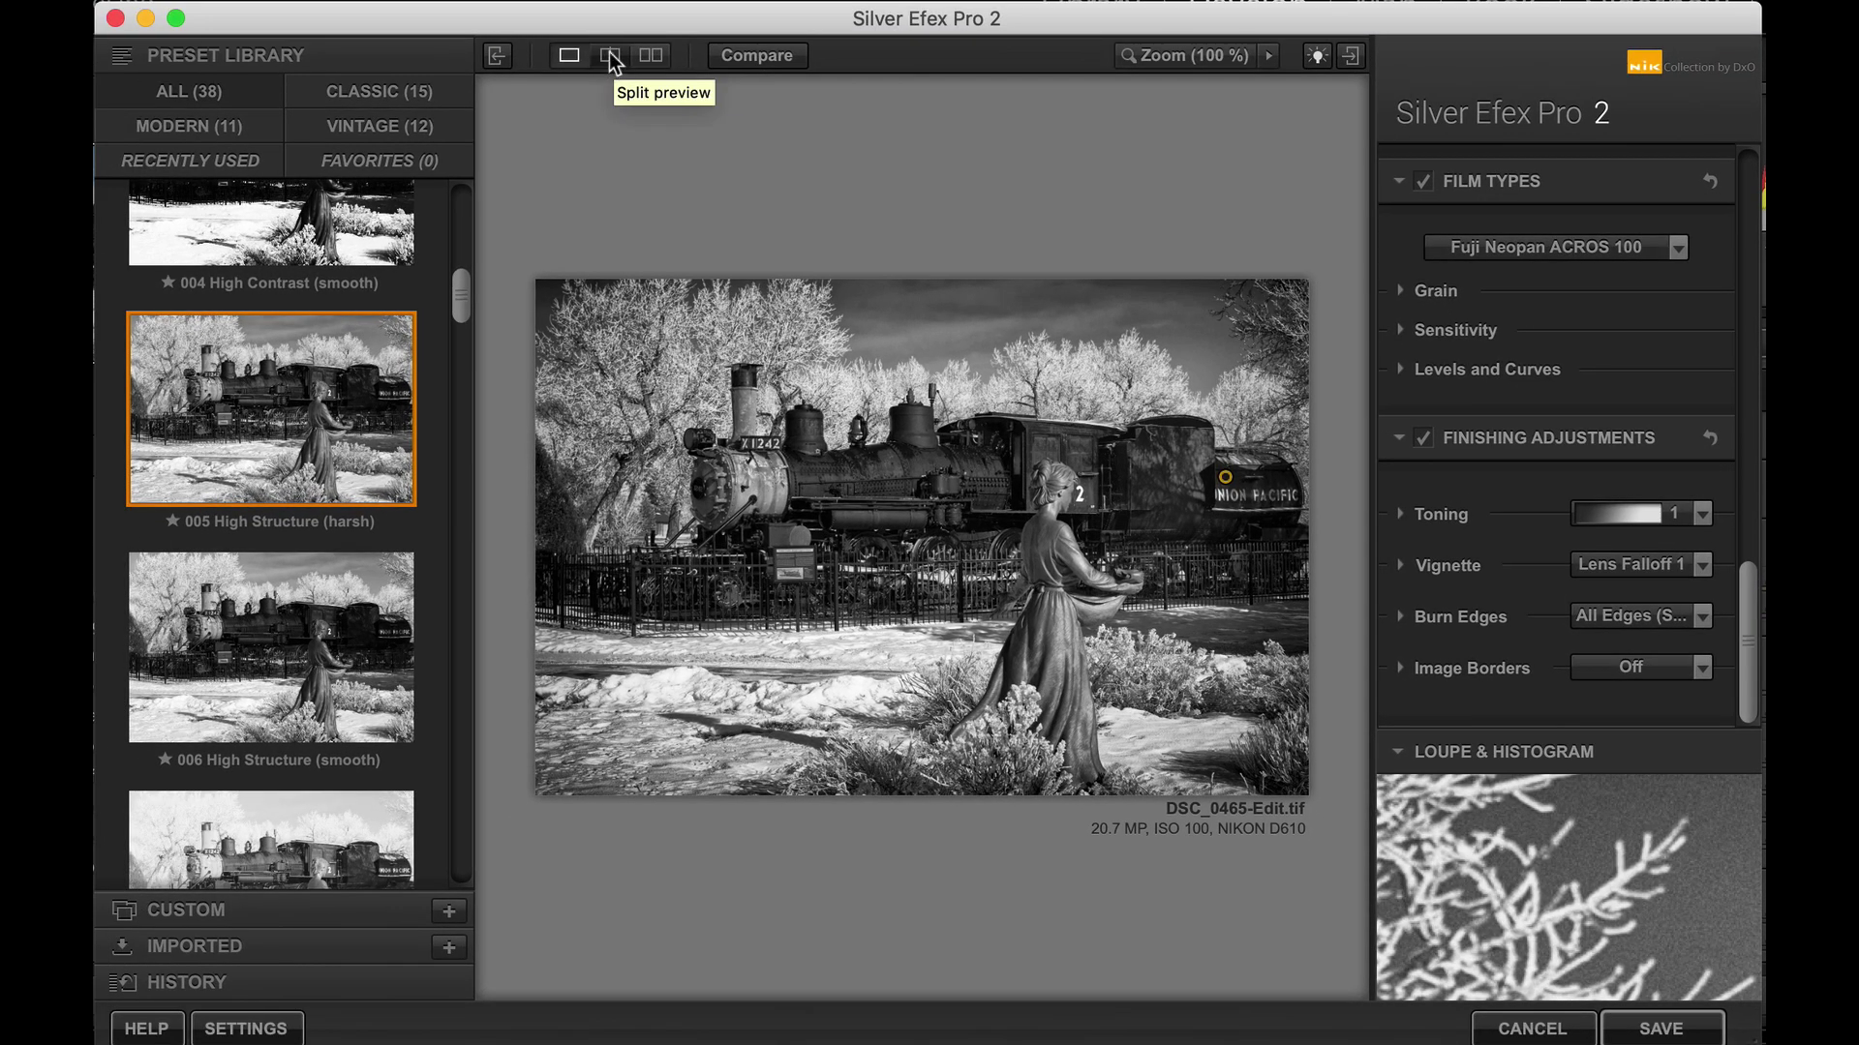
Step: Show the split before/after preview and sweep the divider back and forth across the locomotive
click(609, 54)
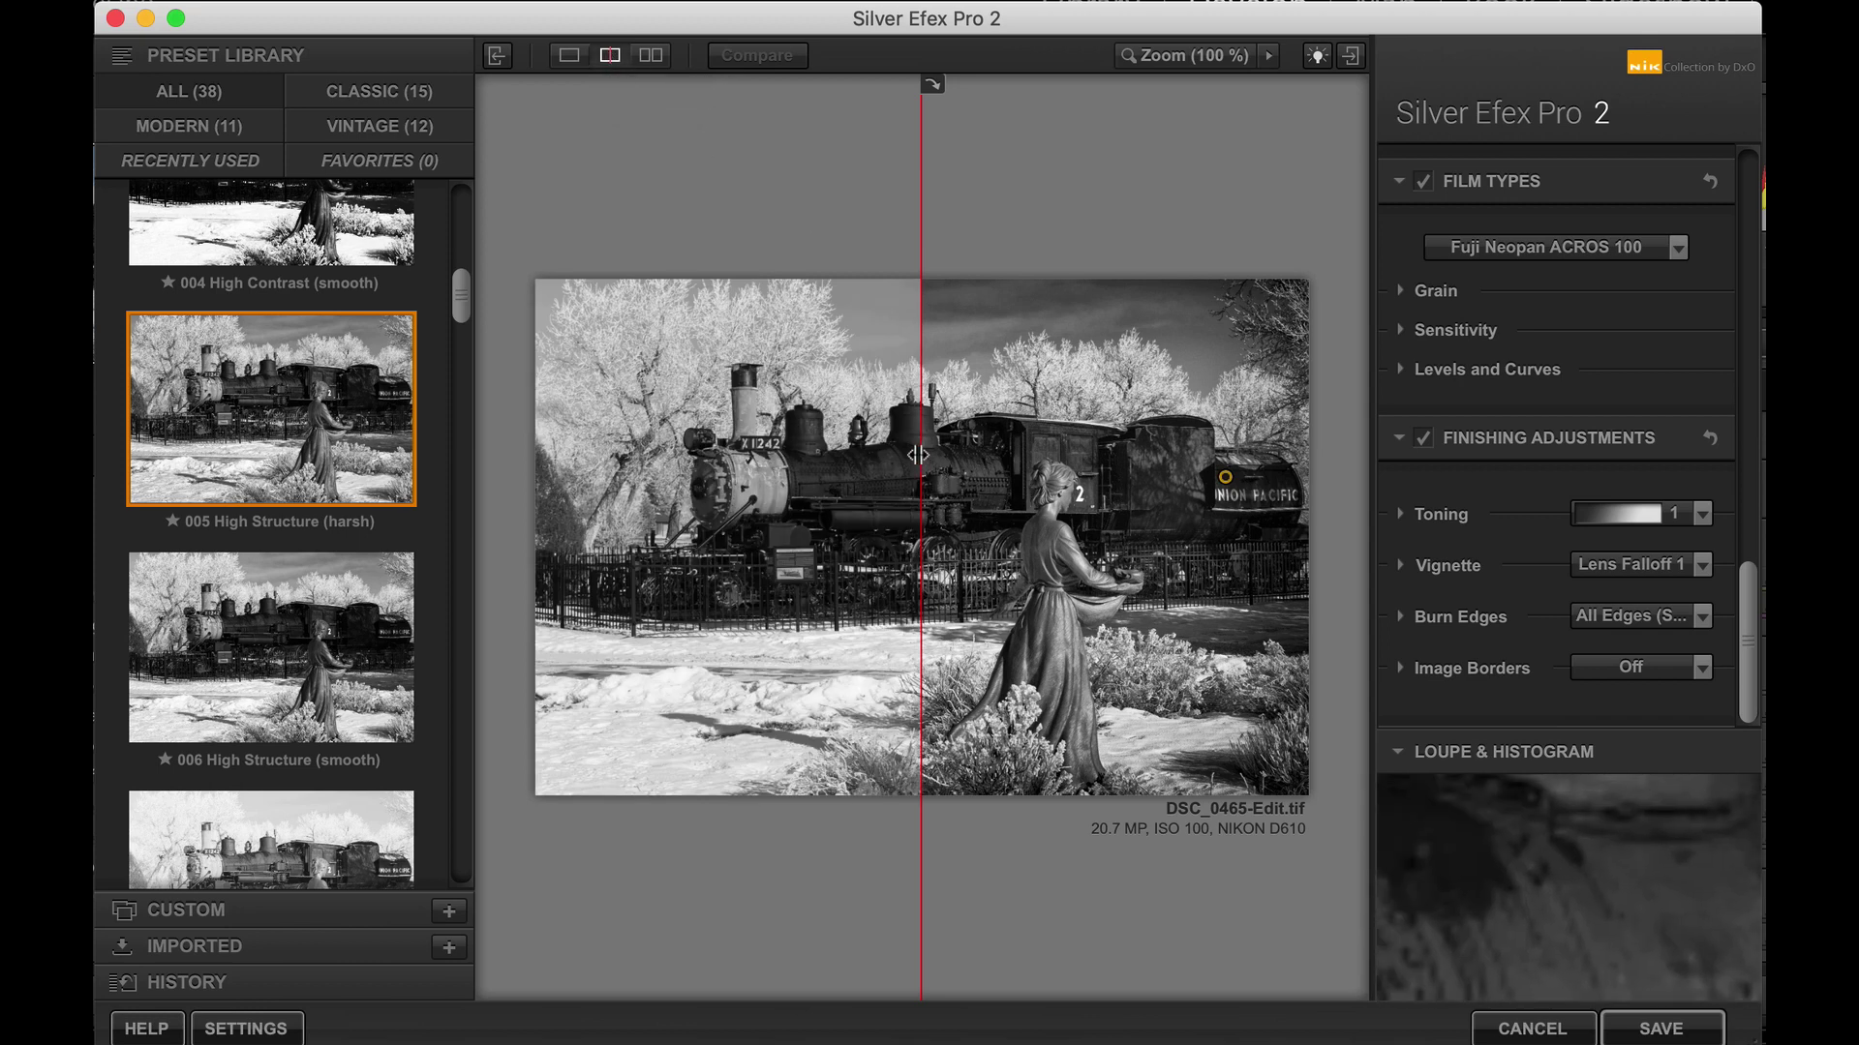
drag(920, 490, 556, 526)
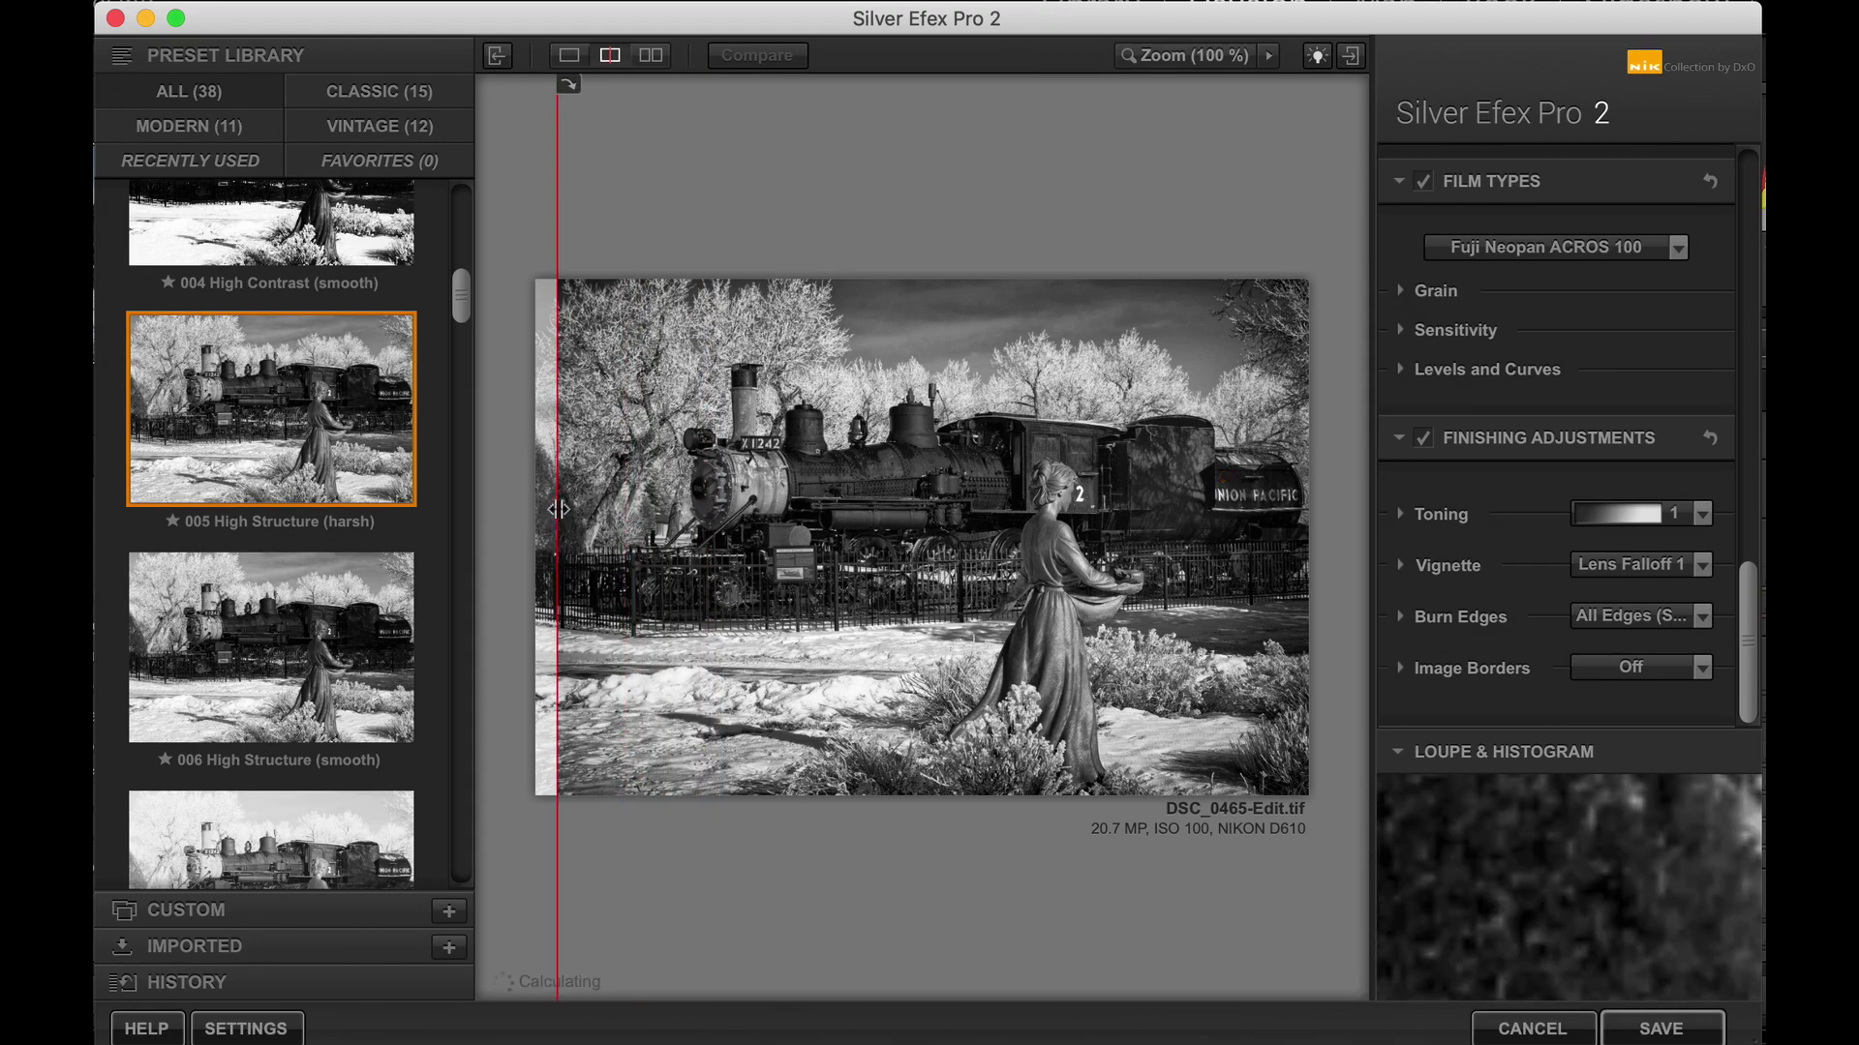
drag(558, 505, 794, 503)
mouse_move(859, 444)
mouse_down()
mouse_move(966, 460)
mouse_move(851, 474)
mouse_up()
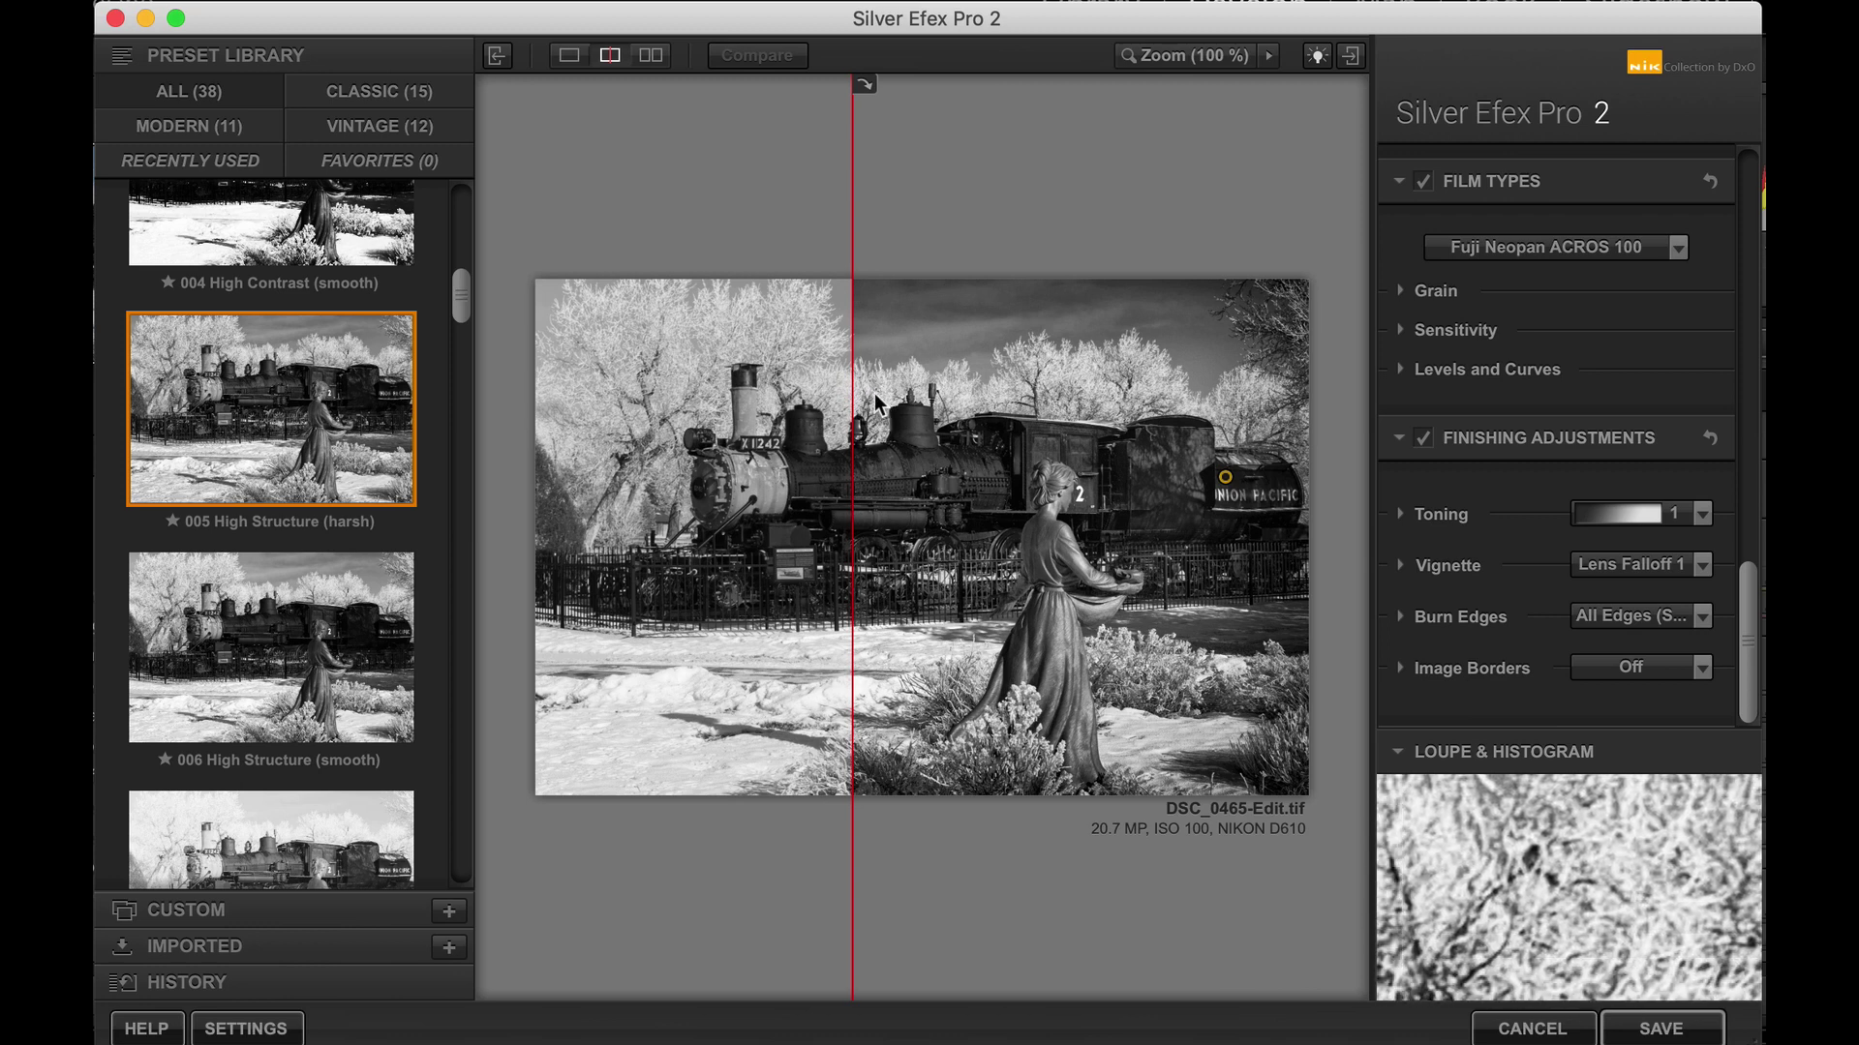
drag(847, 400, 981, 387)
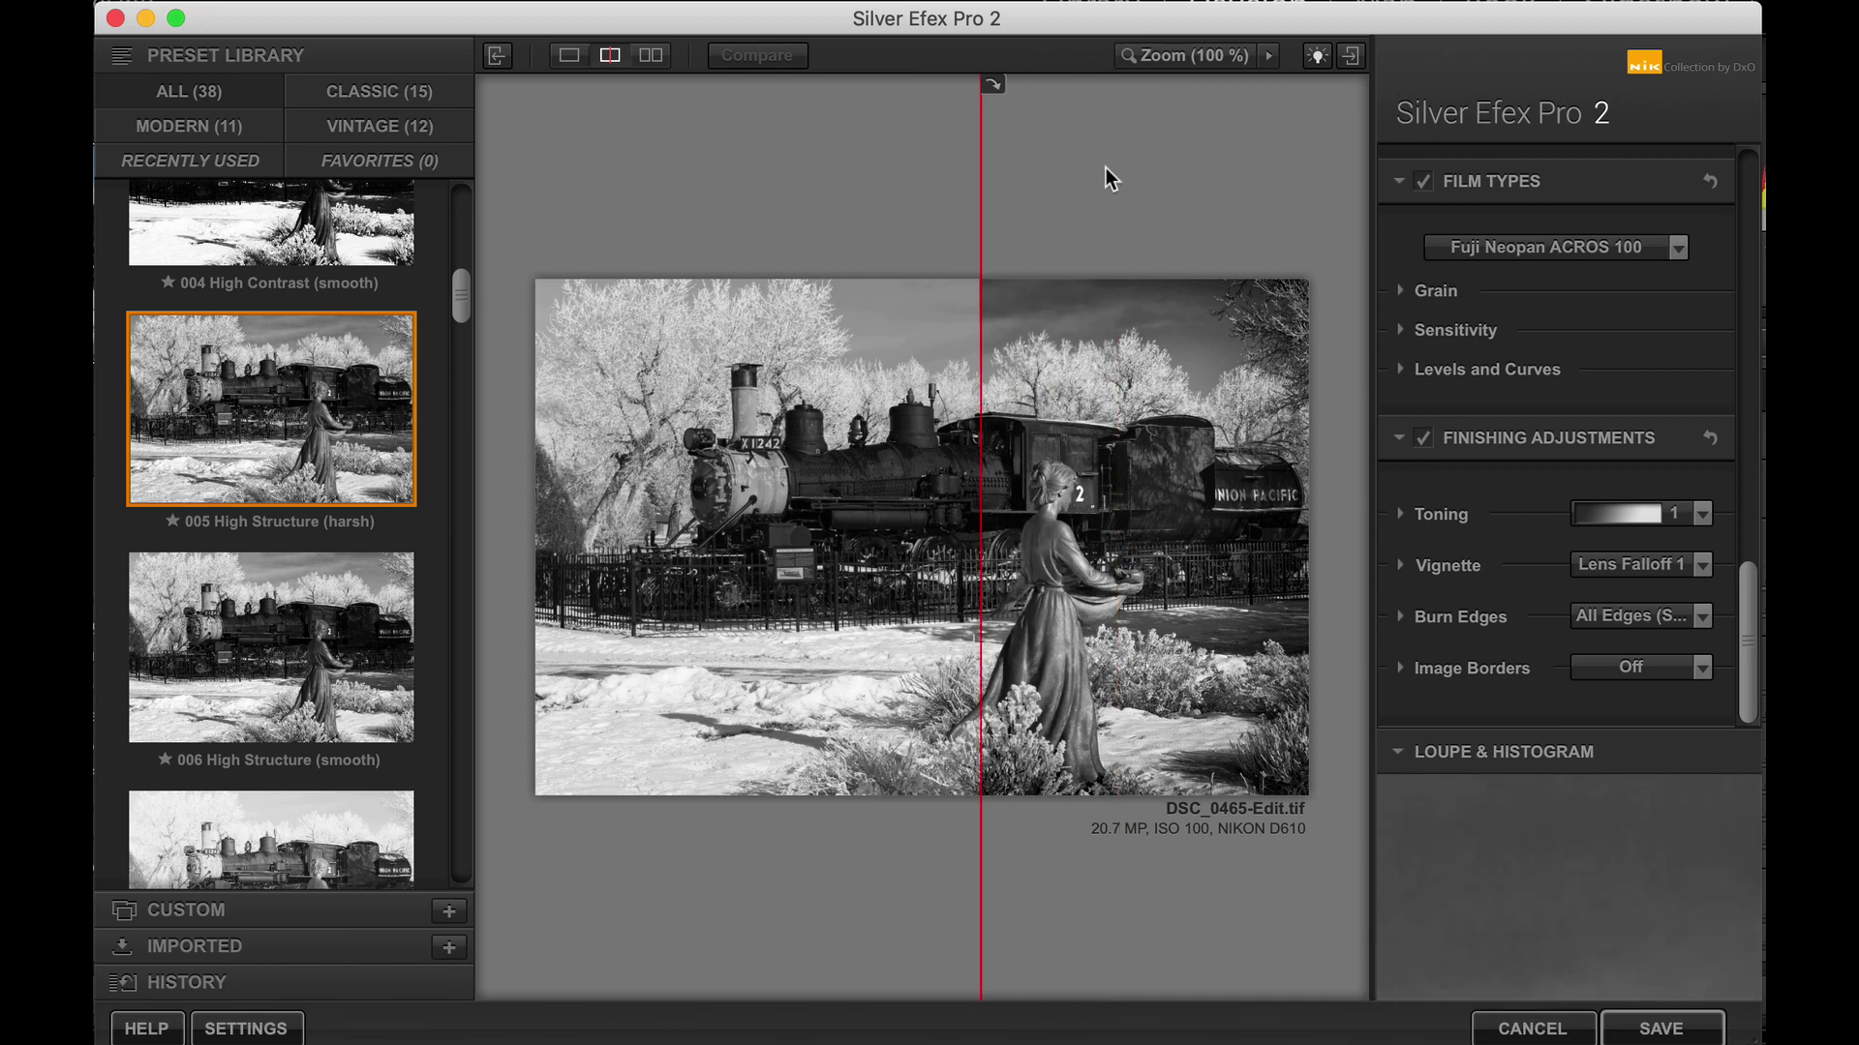
Step: Return to single view and add Control Point 2 on the upper-left trees at Br 24%, Co -22%
click(568, 56)
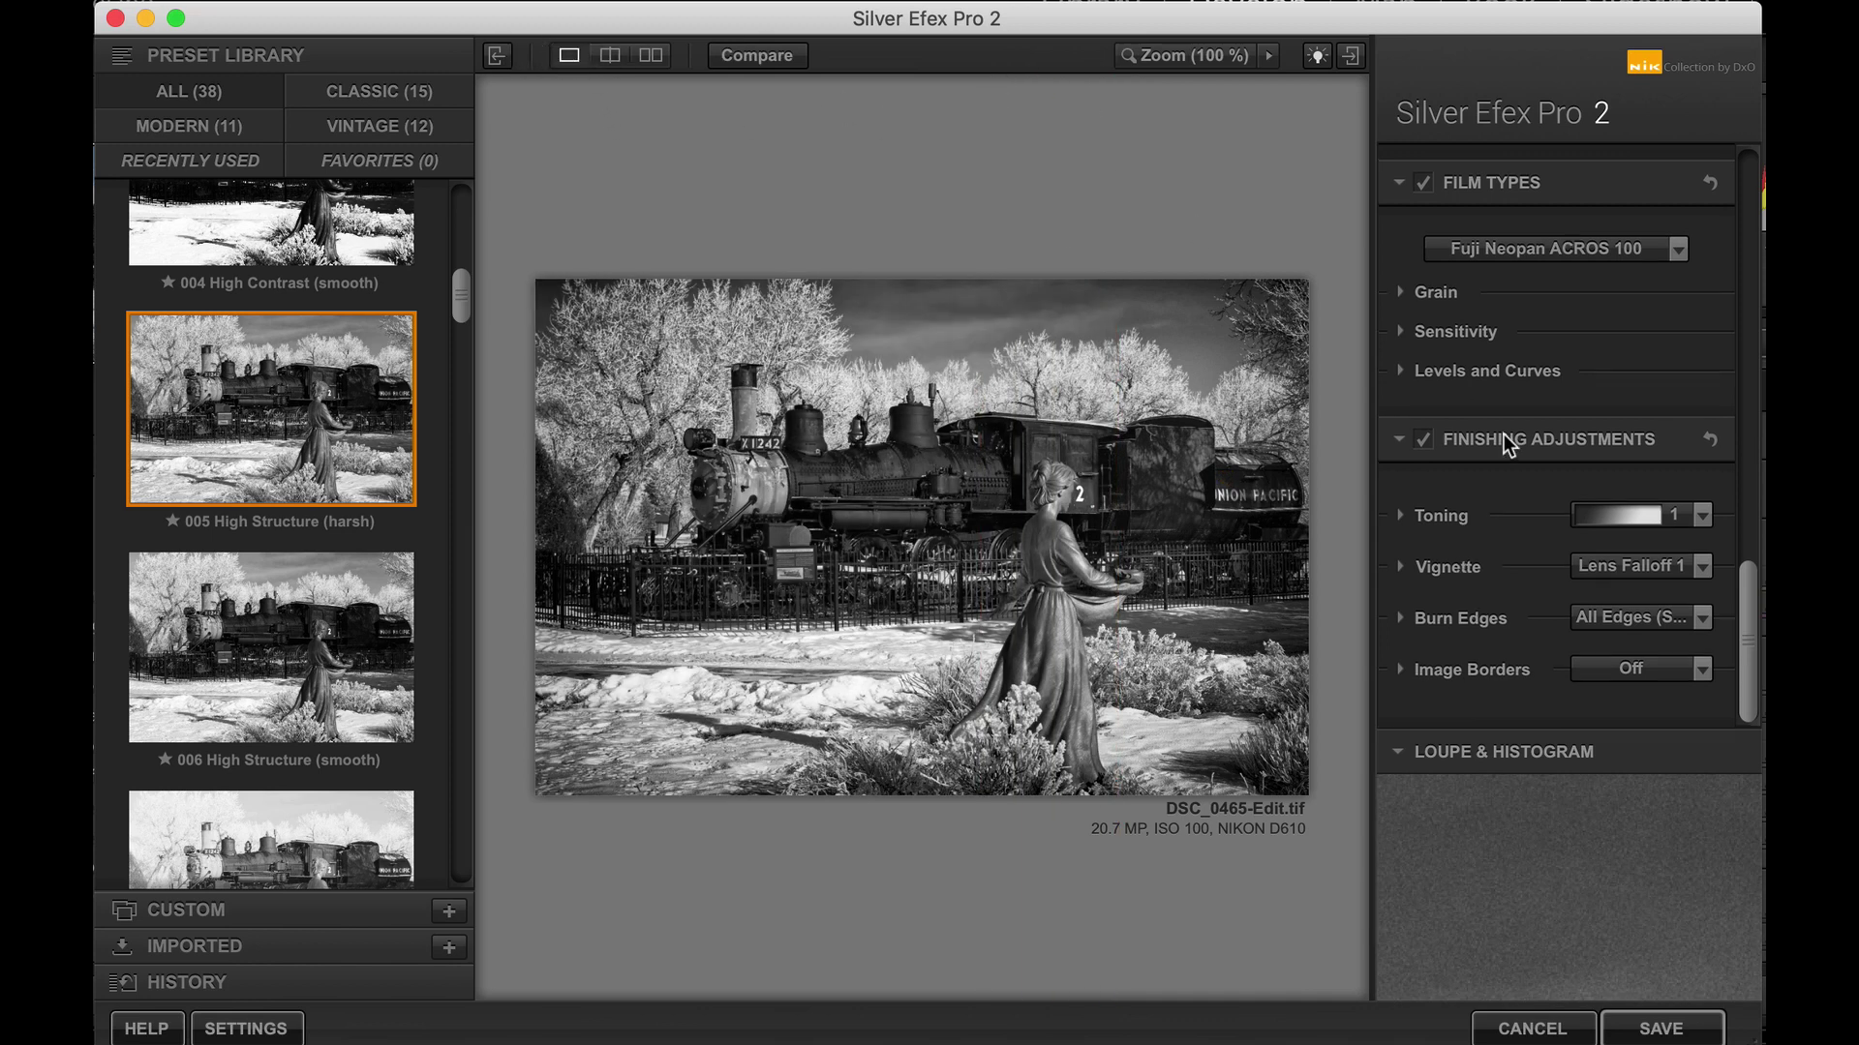
scroll(1508, 443, up, 10)
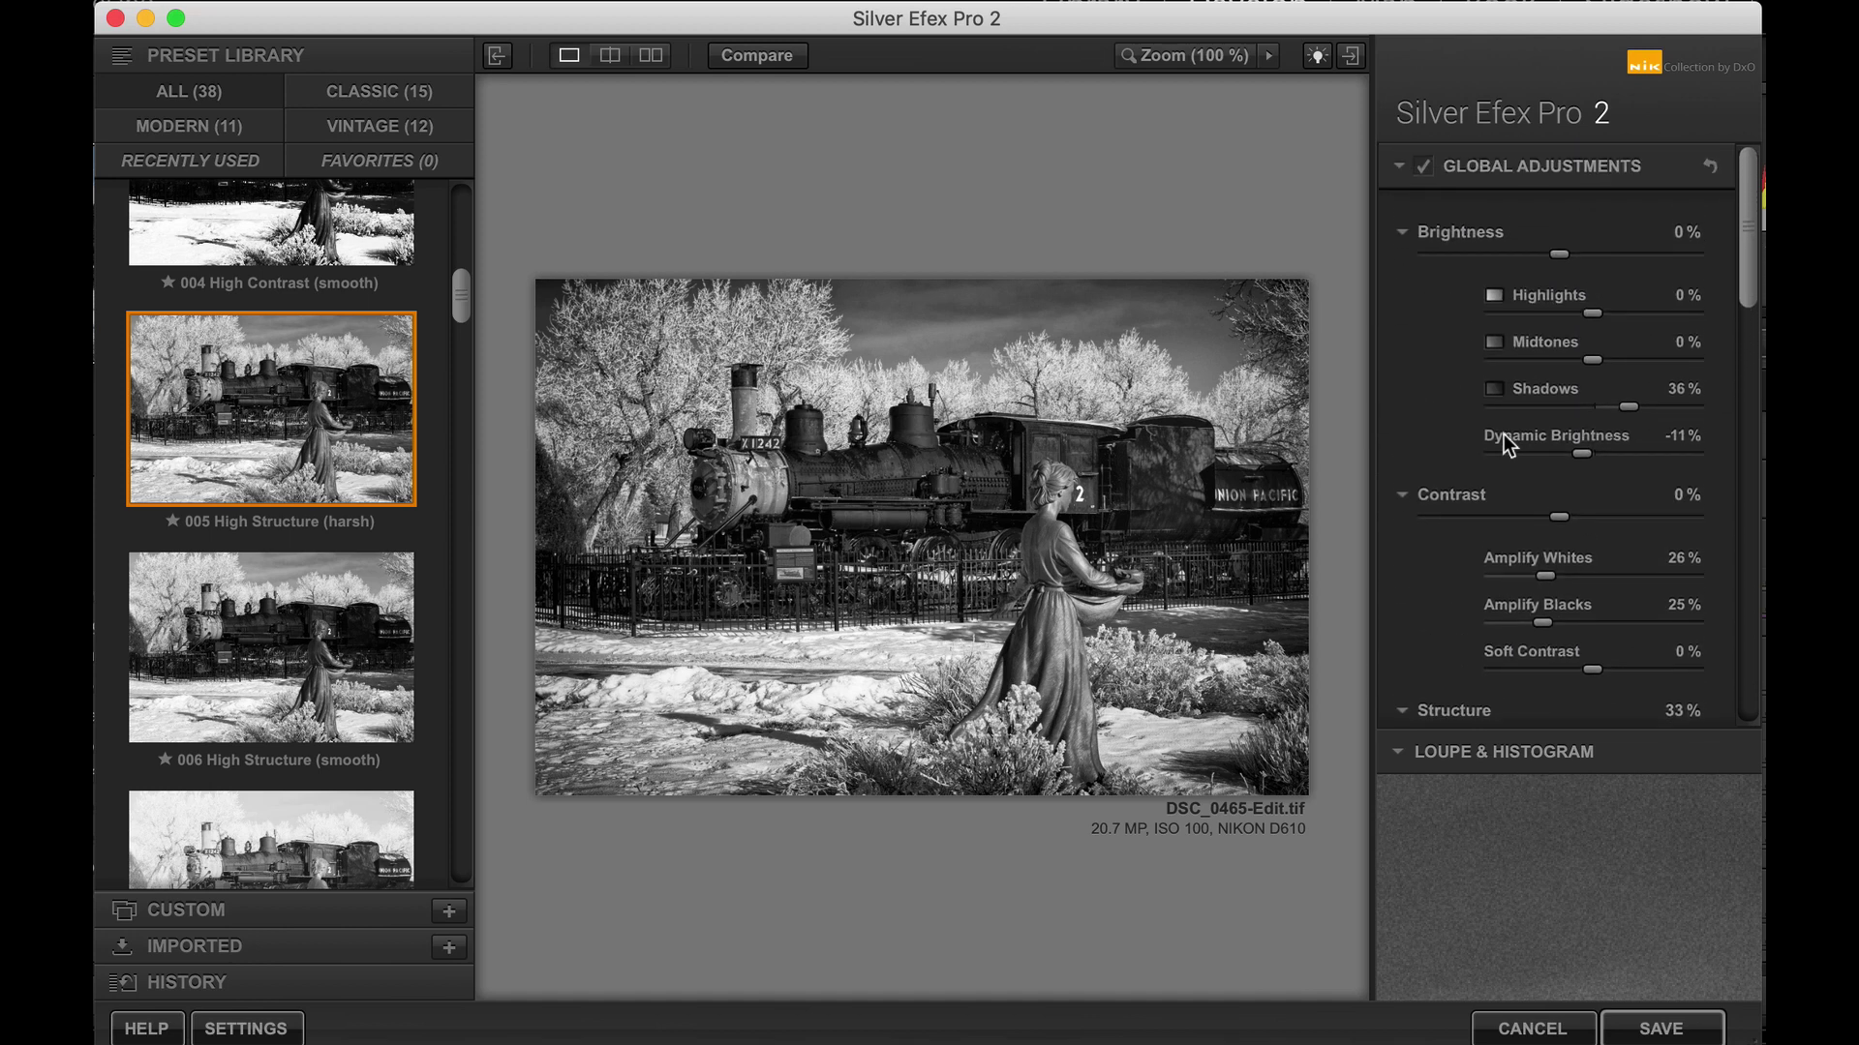
scroll(1503, 433, down, 10)
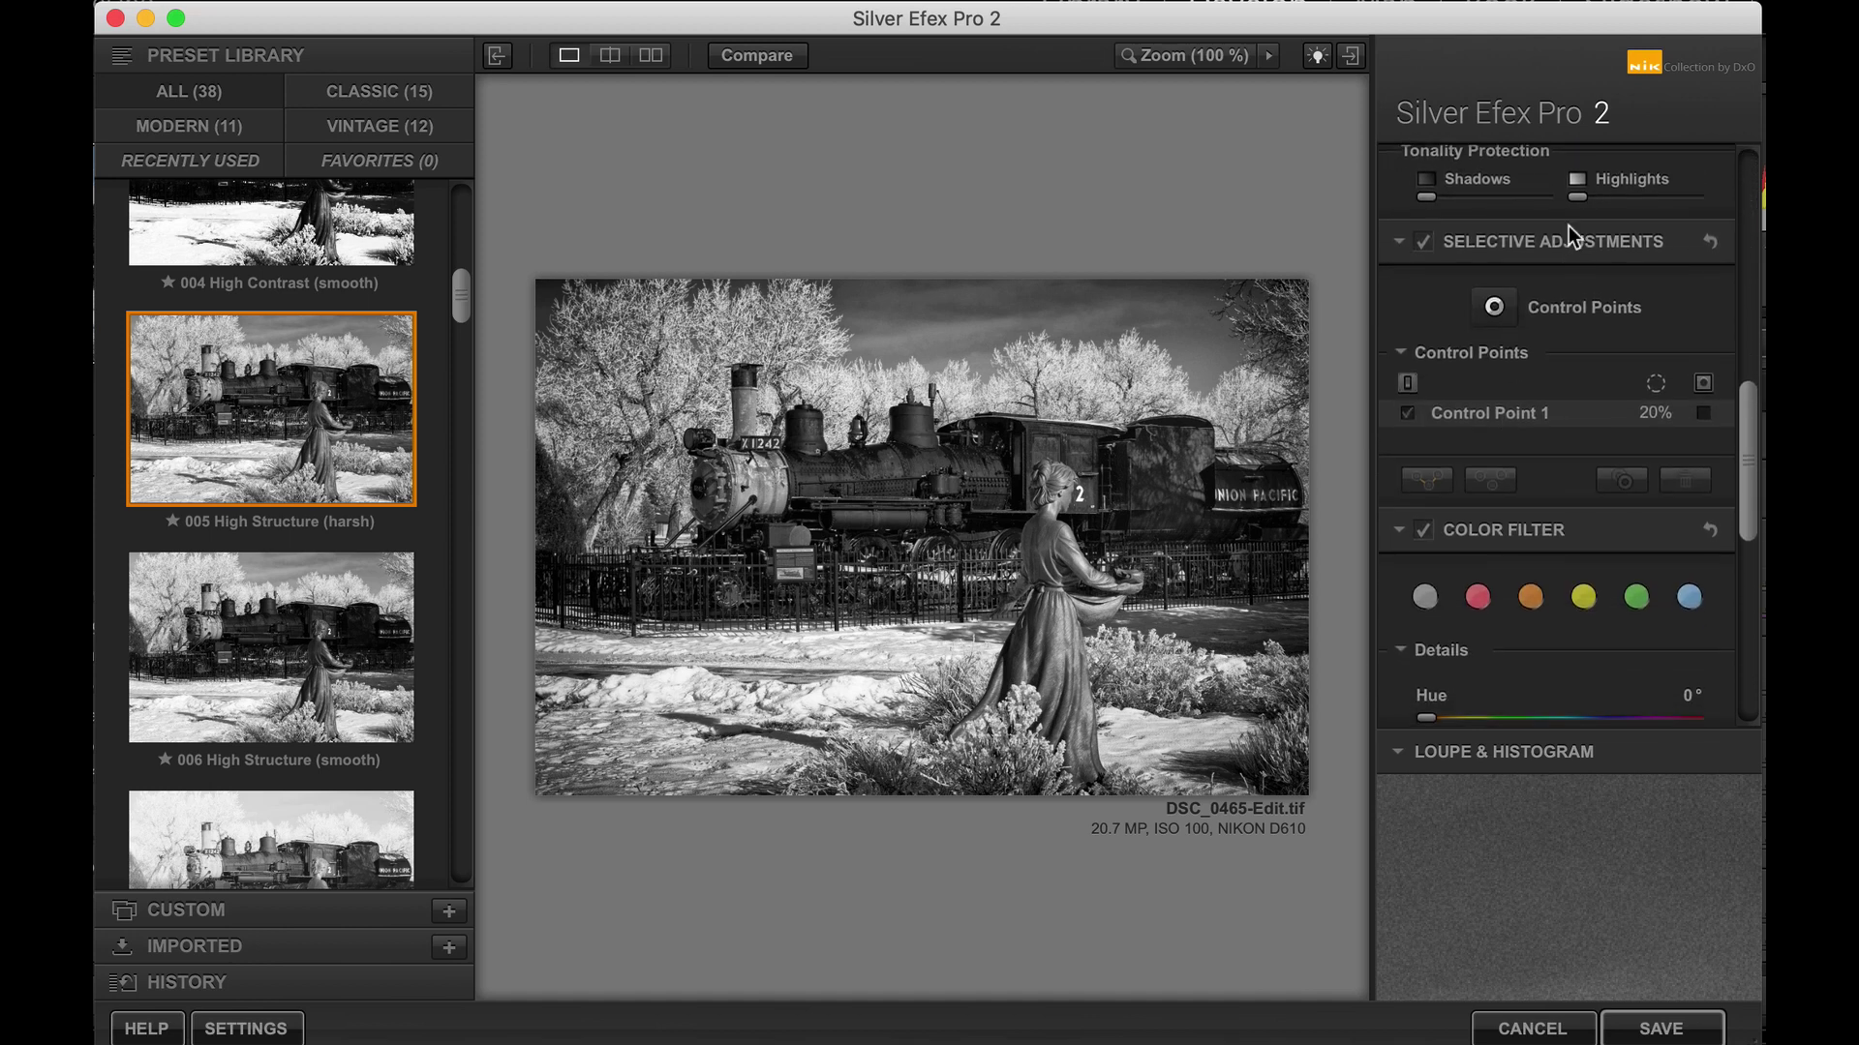
click(1494, 308)
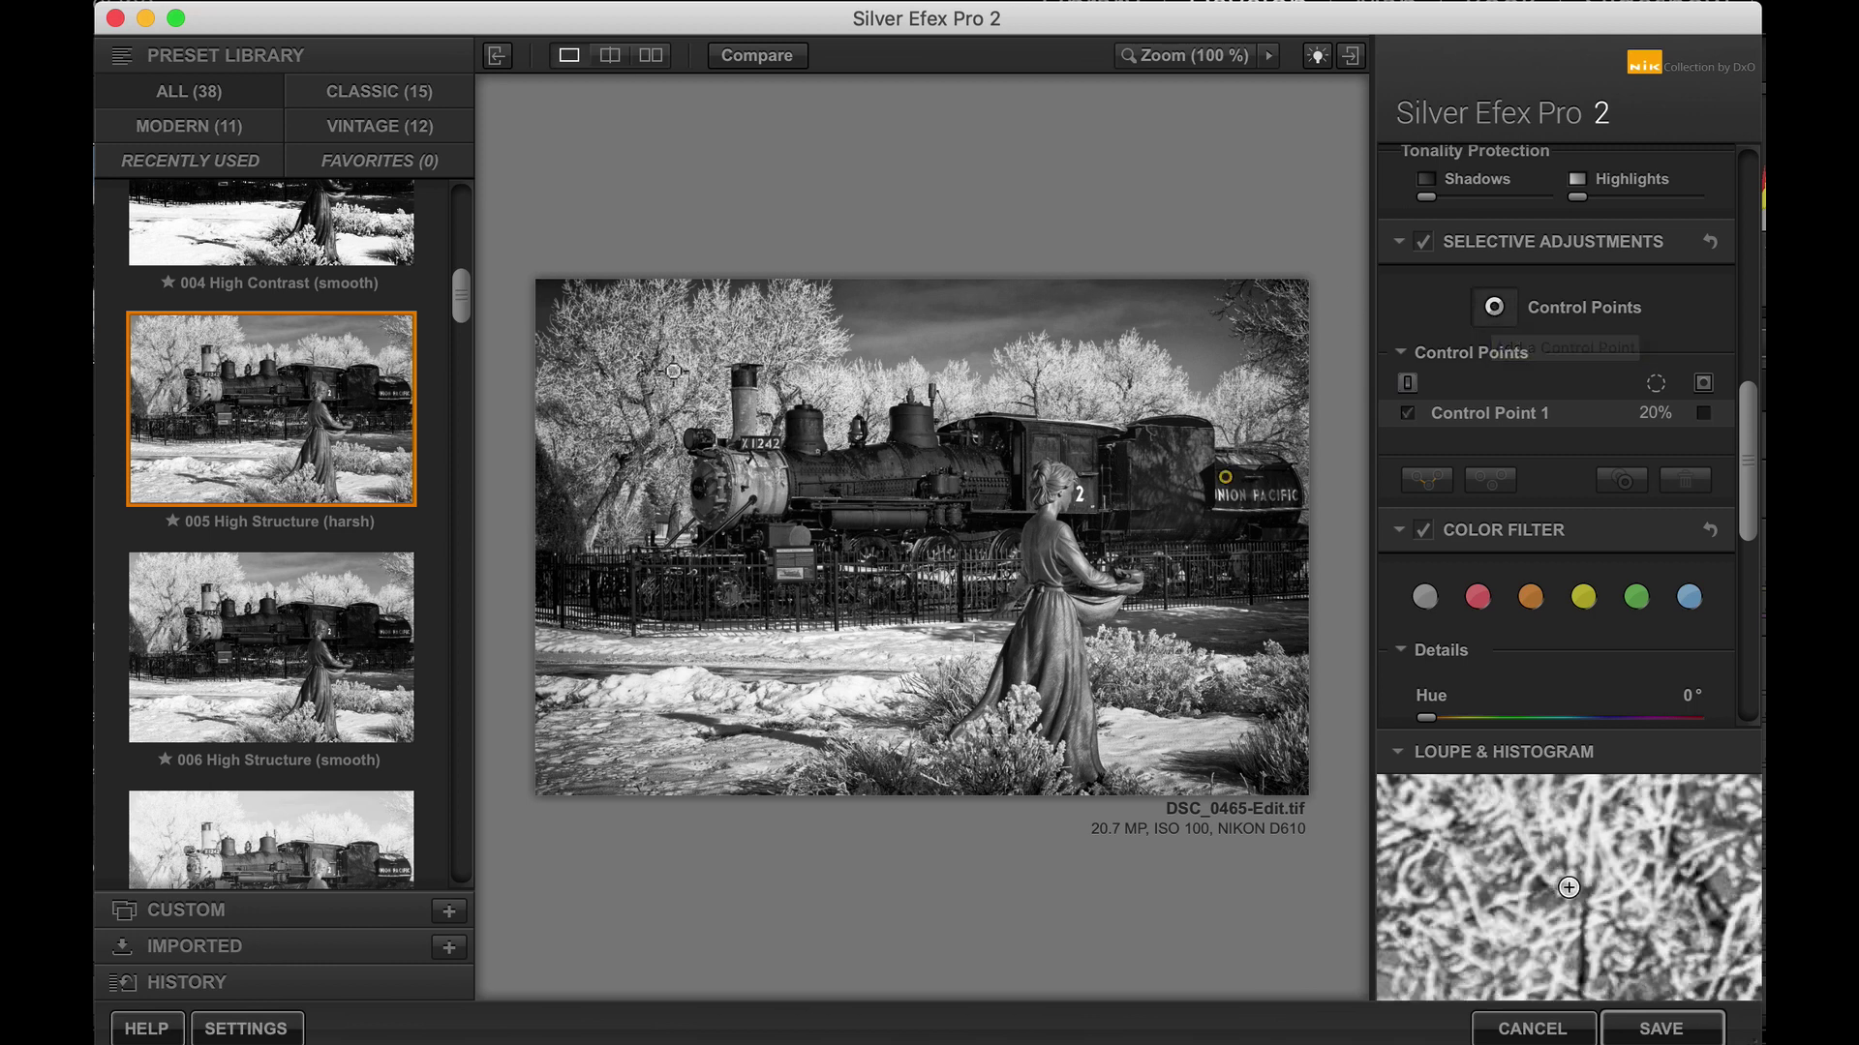
click(625, 347)
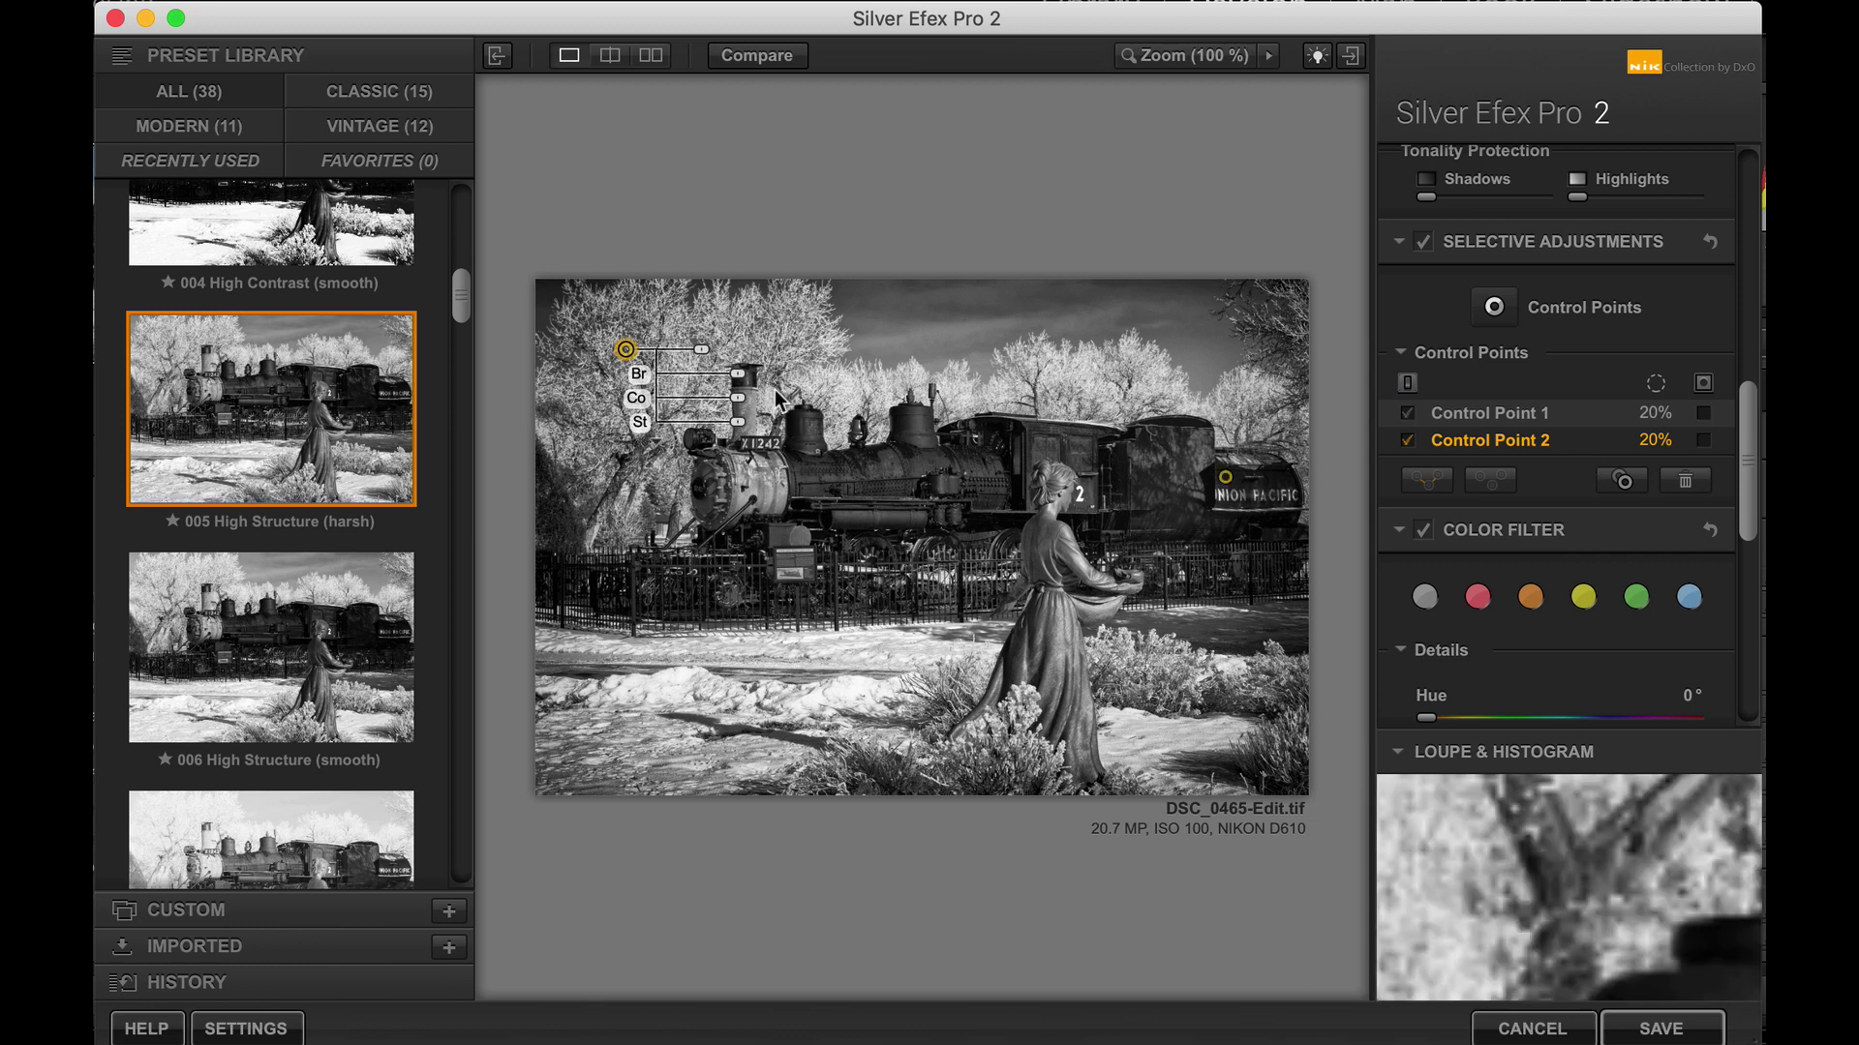
drag(745, 382, 762, 383)
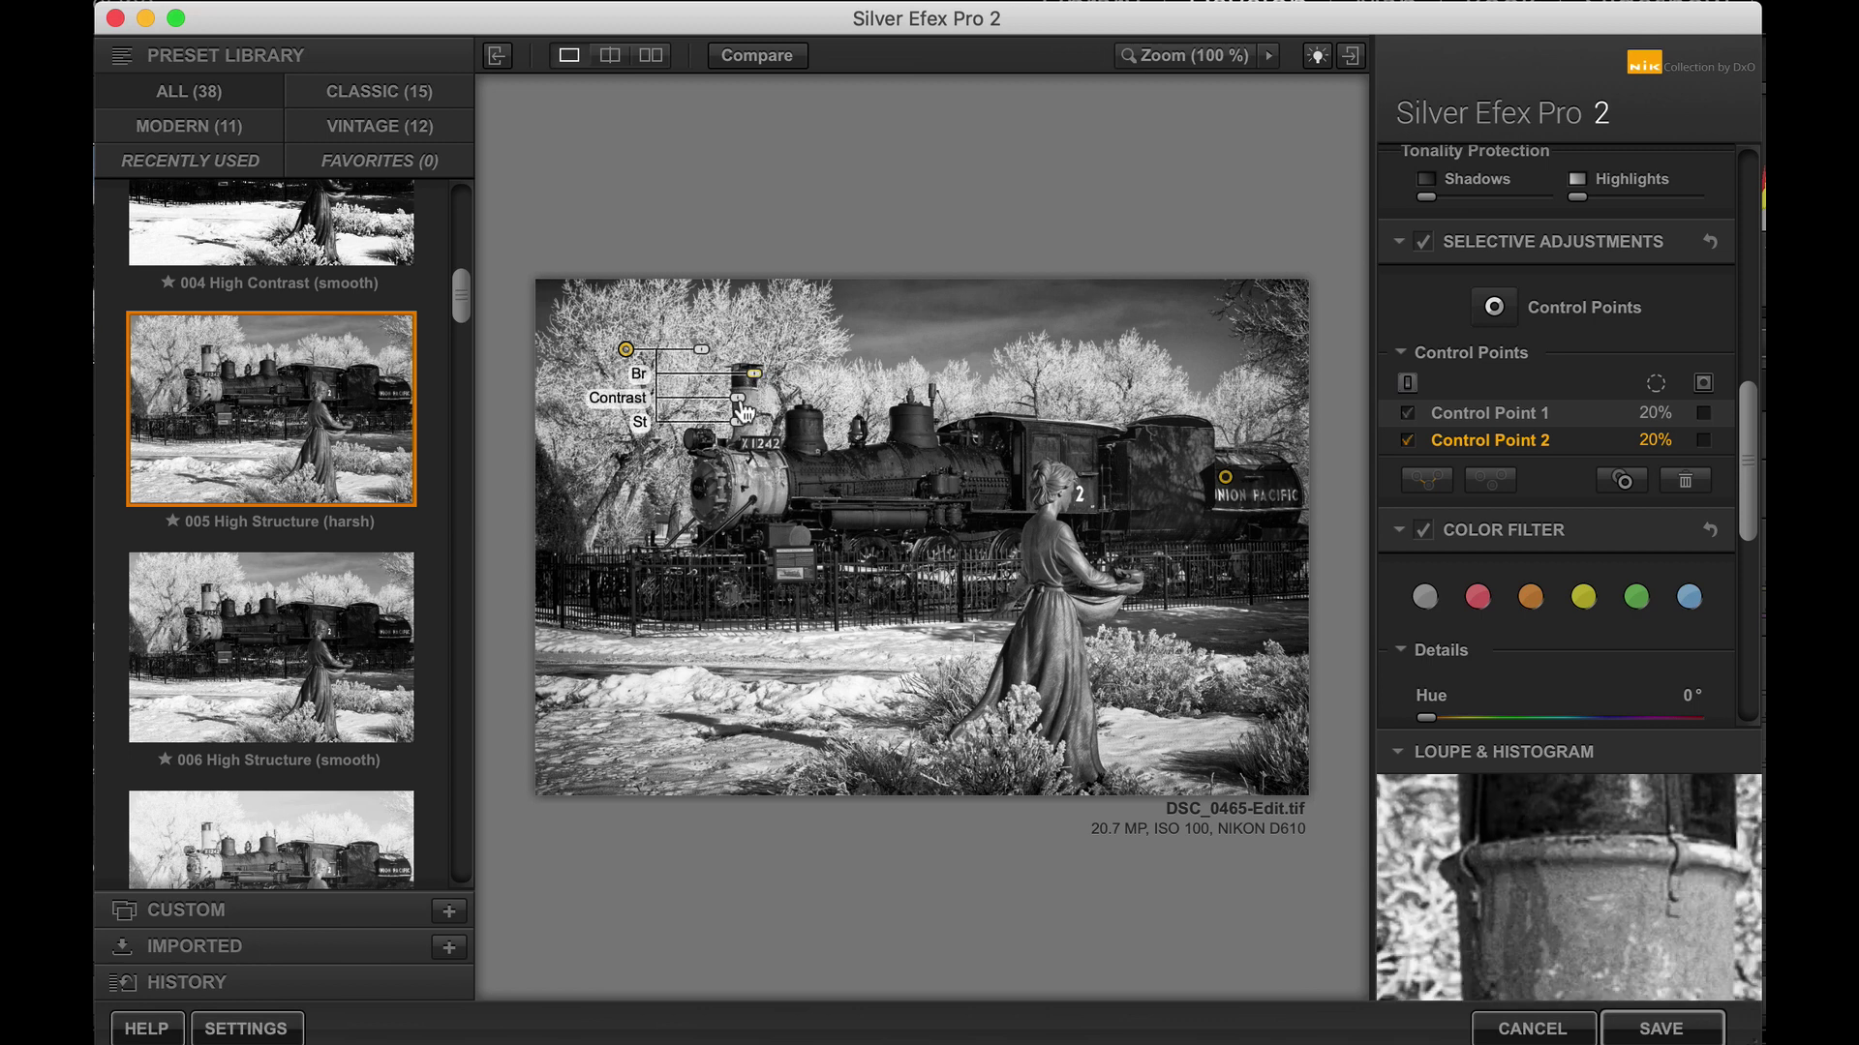
mouse_move(735, 409)
mouse_down()
mouse_move(719, 410)
mouse_move(735, 415)
mouse_up()
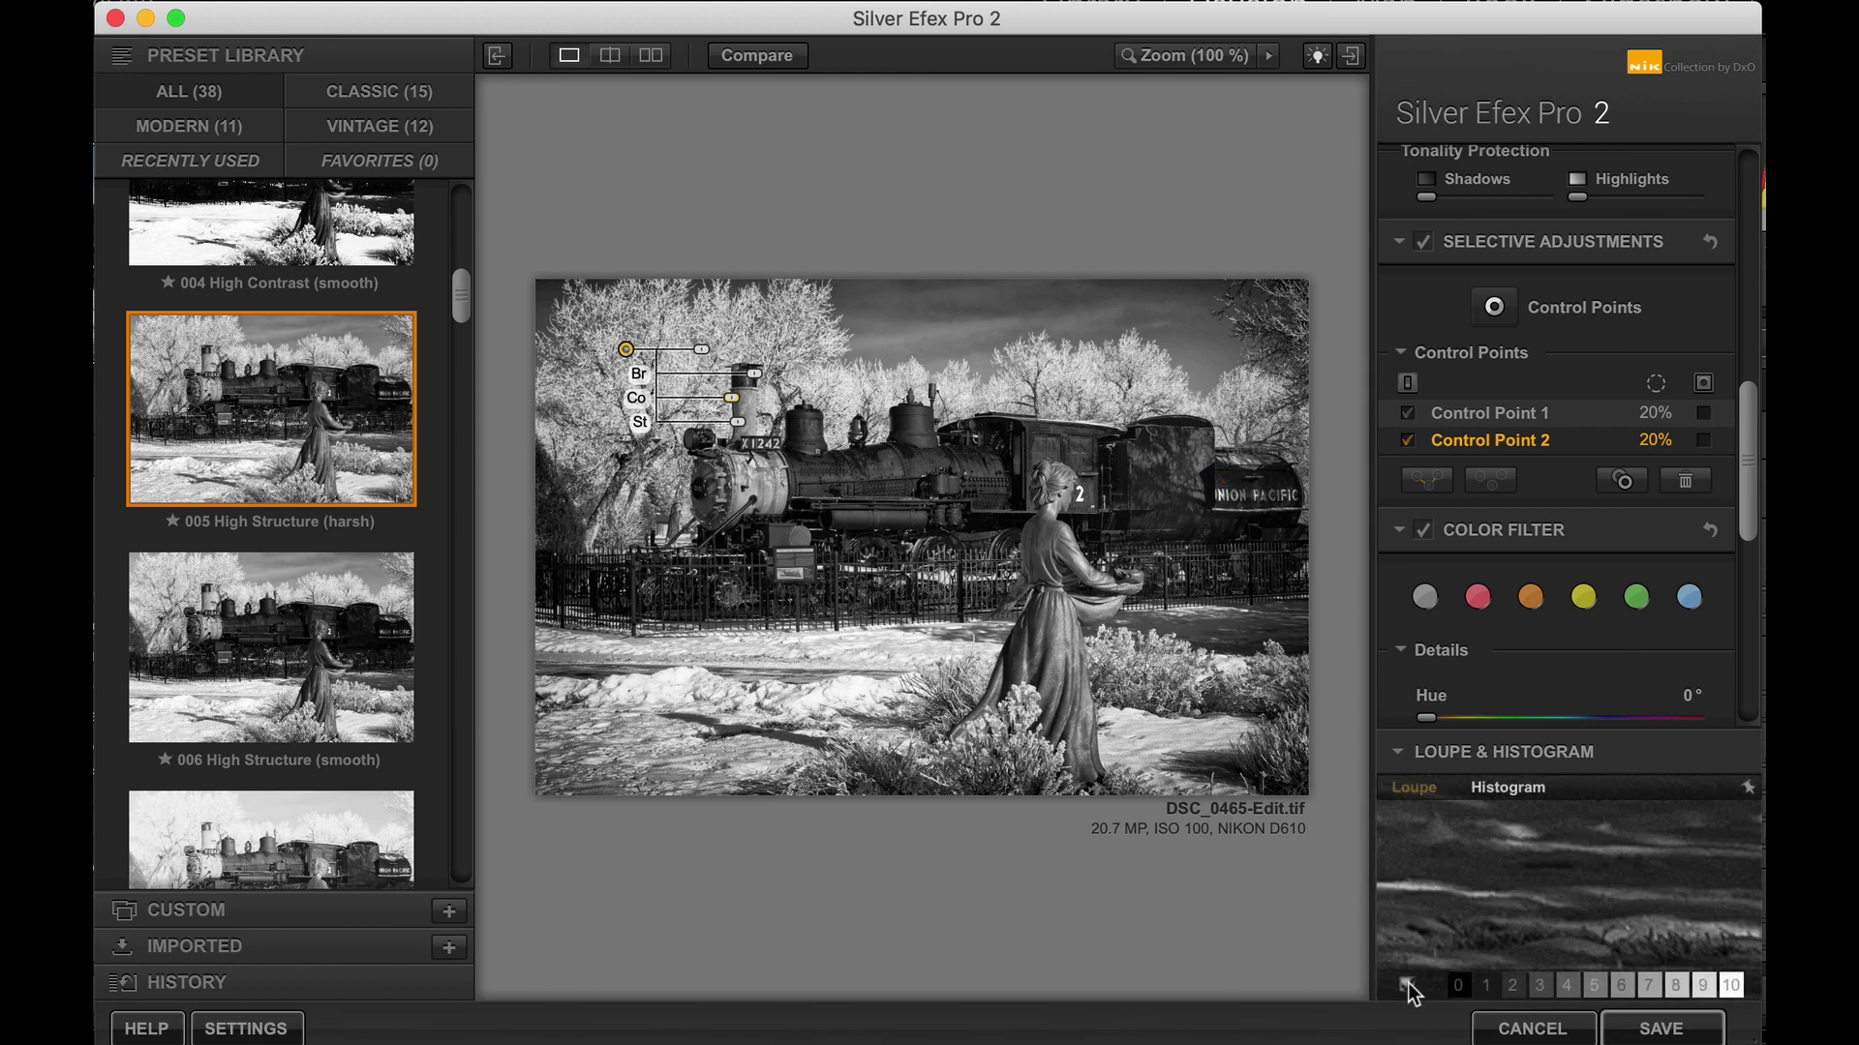
Step: Save the edited black-and-white locomotive image back to Lightroom Classic
click(1662, 1029)
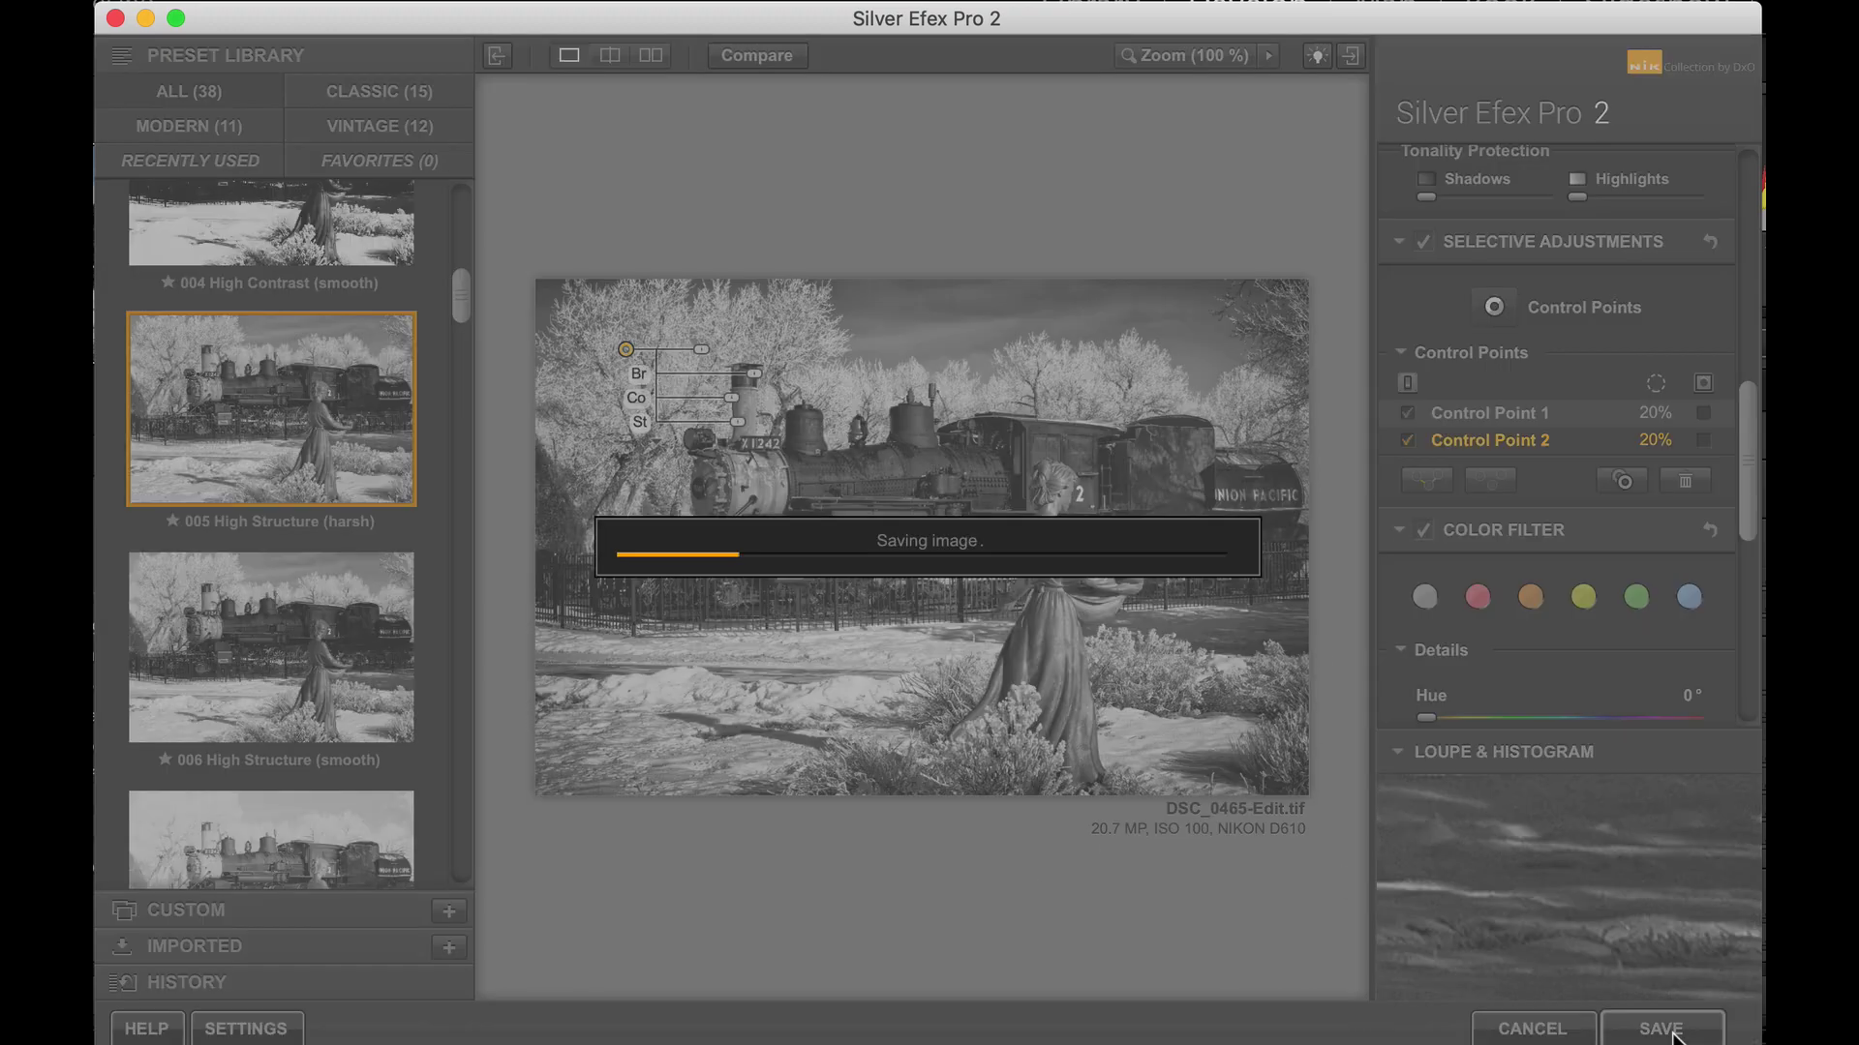